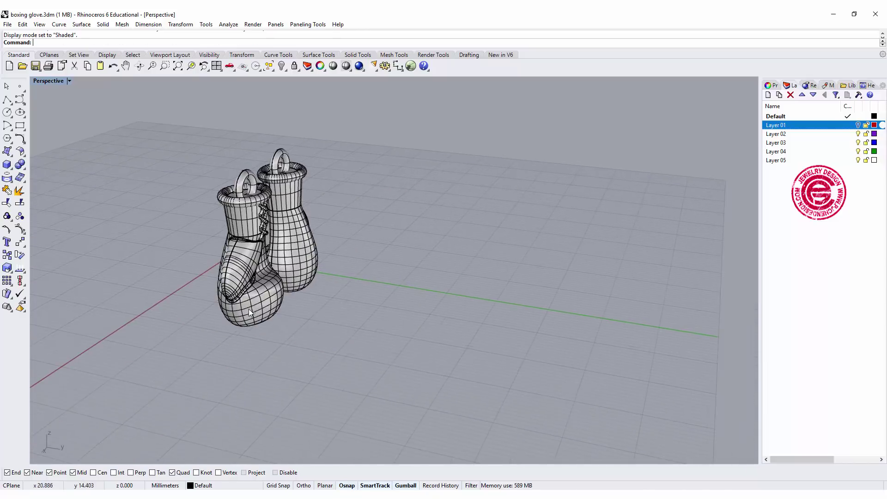
pyautogui.scroll(3, 250, 307)
# Orbit and zoom around both glove charms in Perspective, switching to Rendered display
pyautogui.keyDown('shift'); pyautogui.moveTo(347, 285); pyautogui.dragTo(419, 355, button='right'); pyautogui.keyUp('shift')
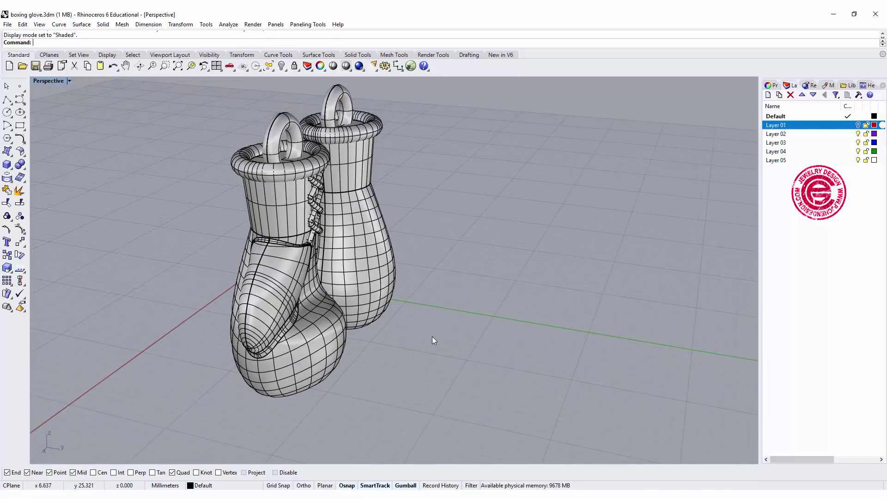
pyautogui.moveTo(454, 332)
pyautogui.mouseDown(button='right')
pyautogui.moveTo(252, 357)
pyautogui.moveTo(251, 372)
pyautogui.moveTo(219, 272)
pyautogui.mouseUp(button='right')
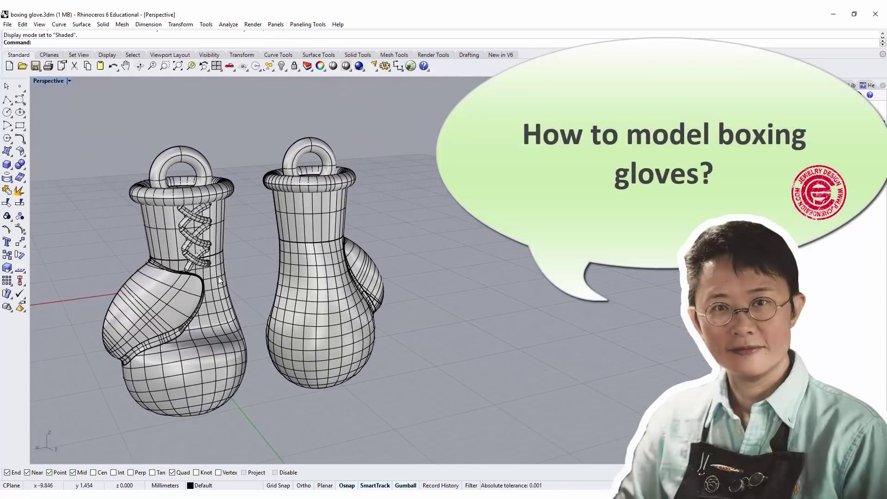
pyautogui.scroll(3, 218, 273)
pyautogui.moveTo(222, 309); pyautogui.dragTo(257, 241, button='right')
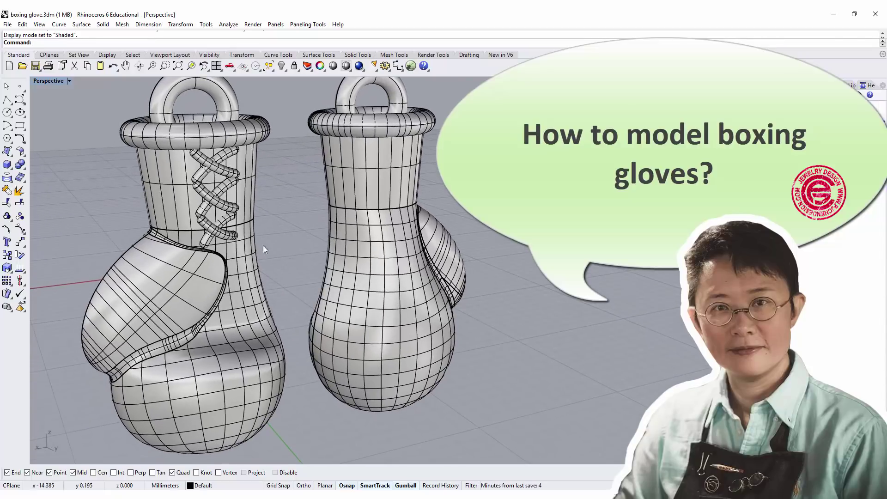
pyautogui.hotkey('ctrl', 'alt', 'r')
pyautogui.moveTo(333, 305)
pyautogui.mouseDown(button='right')
pyautogui.moveTo(367, 335)
pyautogui.moveTo(293, 317)
pyautogui.mouseUp(button='right')
pyautogui.scroll(-2, 338, 356)
pyautogui.moveTo(337, 355)
pyautogui.mouseDown(button='right')
pyautogui.moveTo(520, 310)
pyautogui.moveTo(353, 291)
pyautogui.moveTo(383, 318)
pyautogui.moveTo(398, 316)
pyautogui.moveTo(287, 317)
pyautogui.moveTo(410, 294)
pyautogui.moveTo(347, 352)
pyautogui.mouseUp(button='right')
pyautogui.scroll(2, 345, 307)
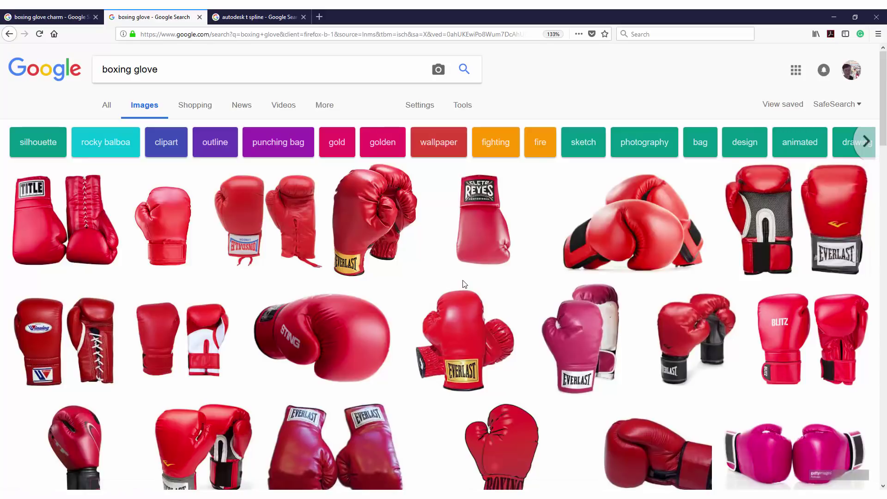
pyautogui.scroll(-2, 464, 282)
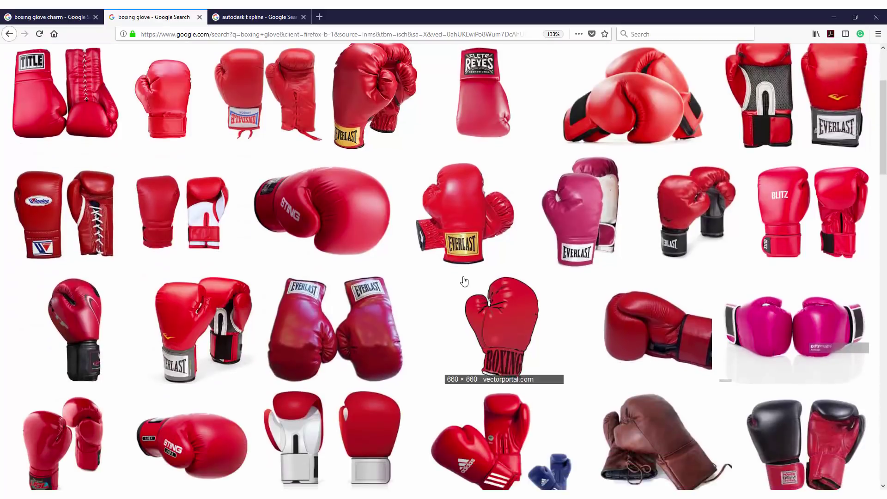
pyautogui.scroll(-3, 464, 280)
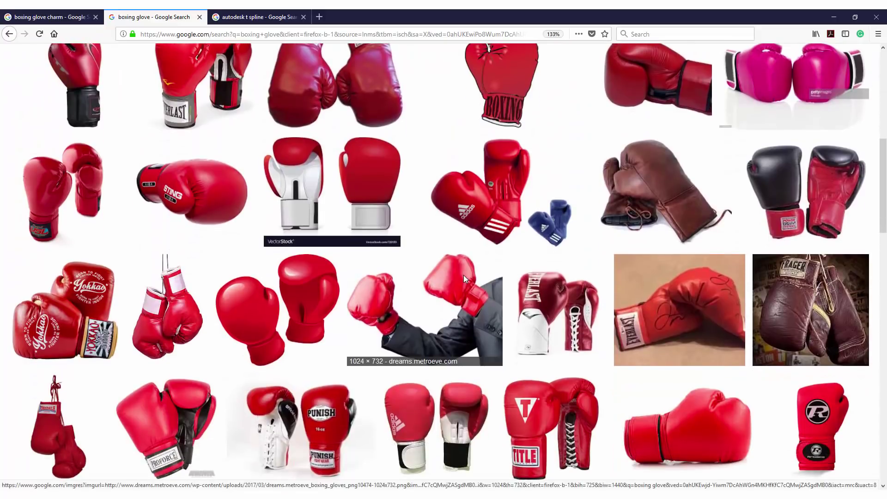
pyautogui.scroll(1, 464, 275)
pyautogui.scroll(3, 464, 276)
pyautogui.scroll(1, 464, 275)
pyautogui.scroll(1, 464, 275)
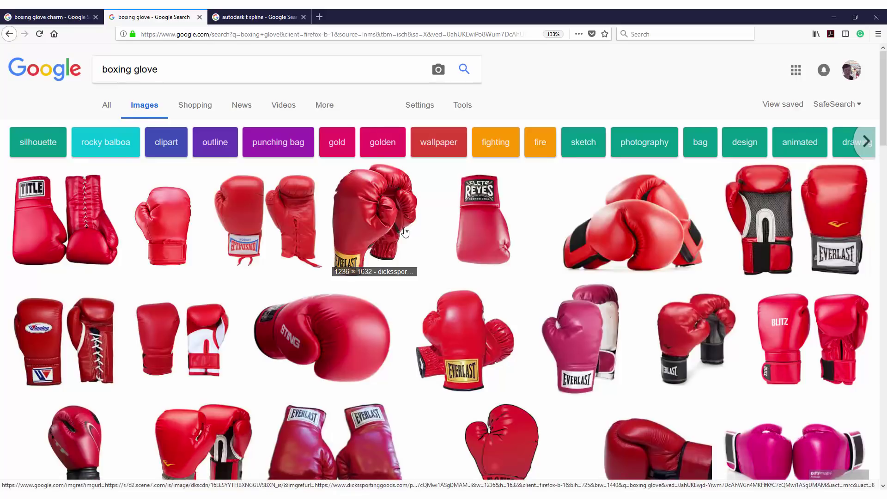
pyautogui.scroll(-2, 406, 233)
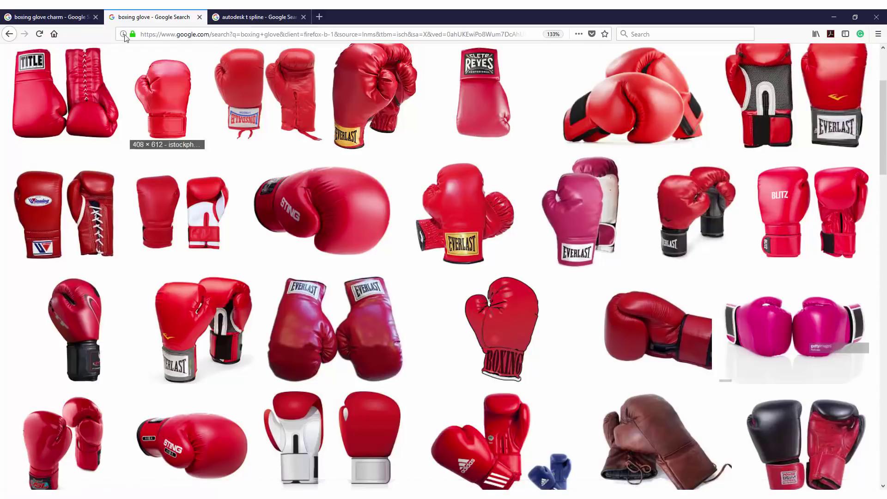
pyautogui.scroll(2, 300, 136)
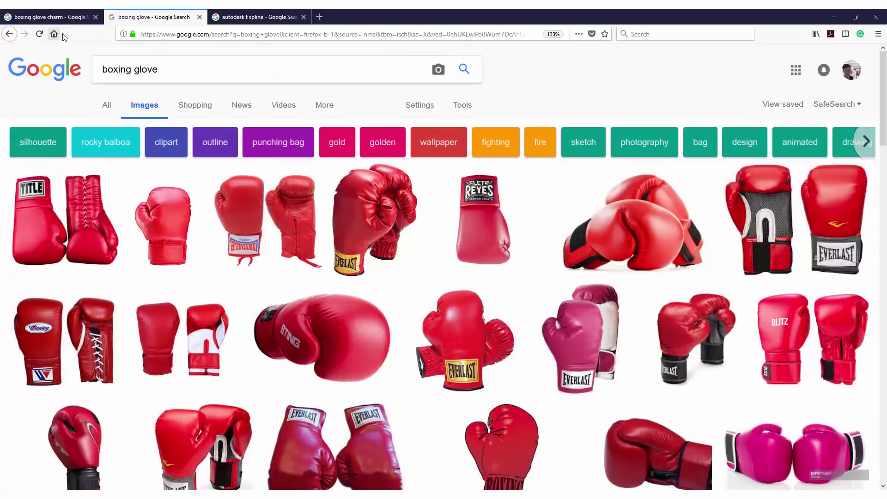
# Preview the gold and diamond boxing-glove charms, then bring up the Autodesk T-Splines results
pyautogui.click(66, 19)
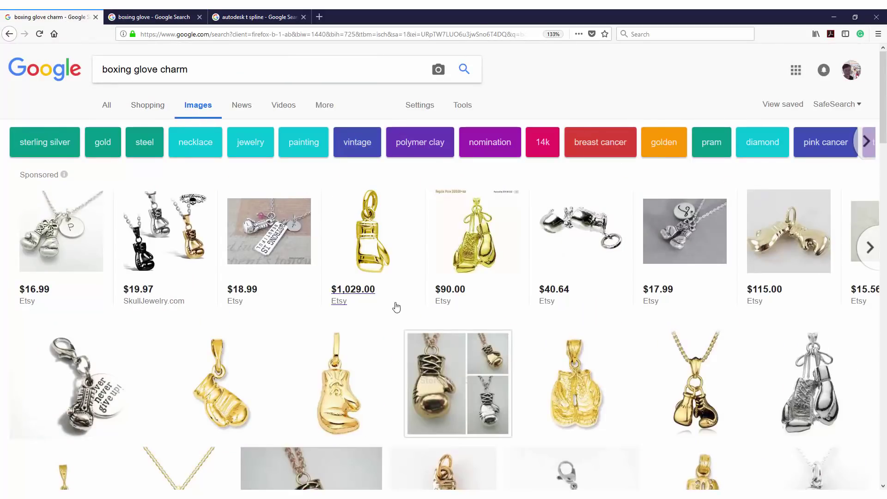
pyautogui.scroll(-3, 408, 298)
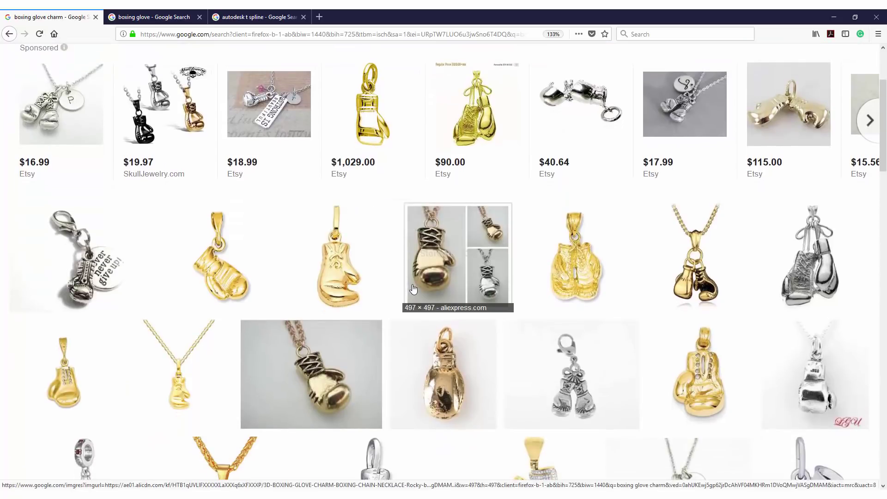
pyautogui.scroll(-3, 413, 289)
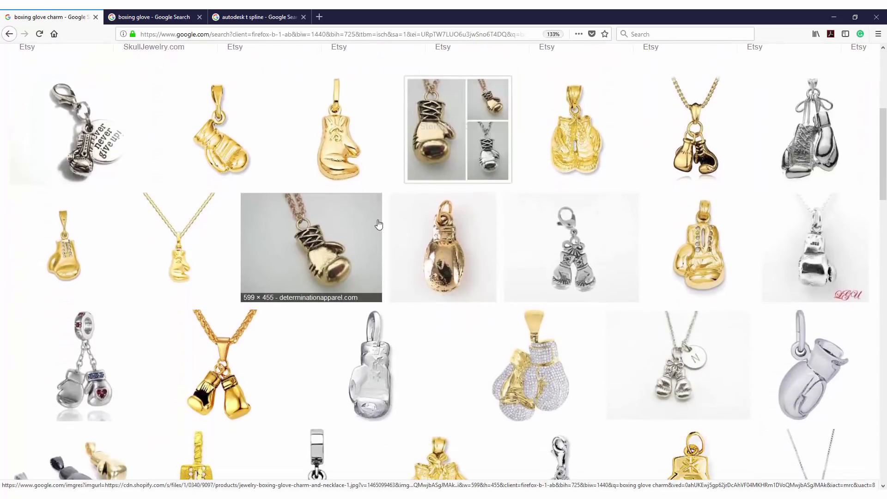
pyautogui.scroll(-3, 458, 257)
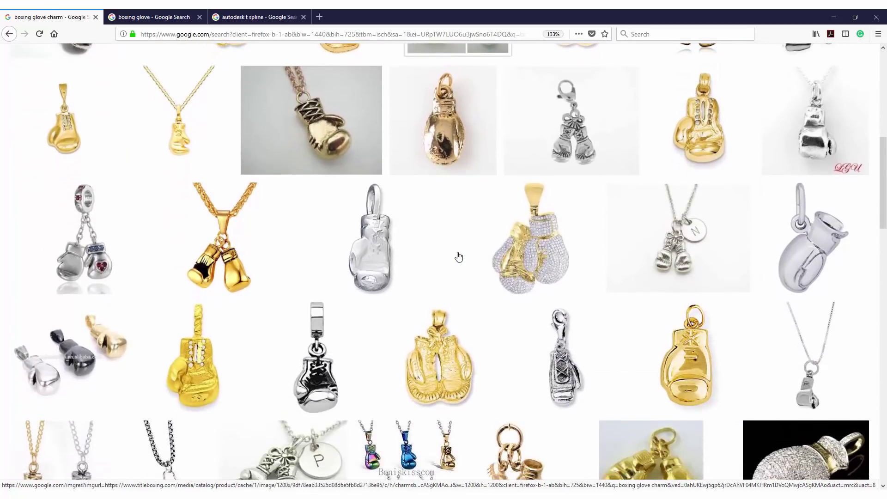
pyautogui.scroll(-3, 458, 257)
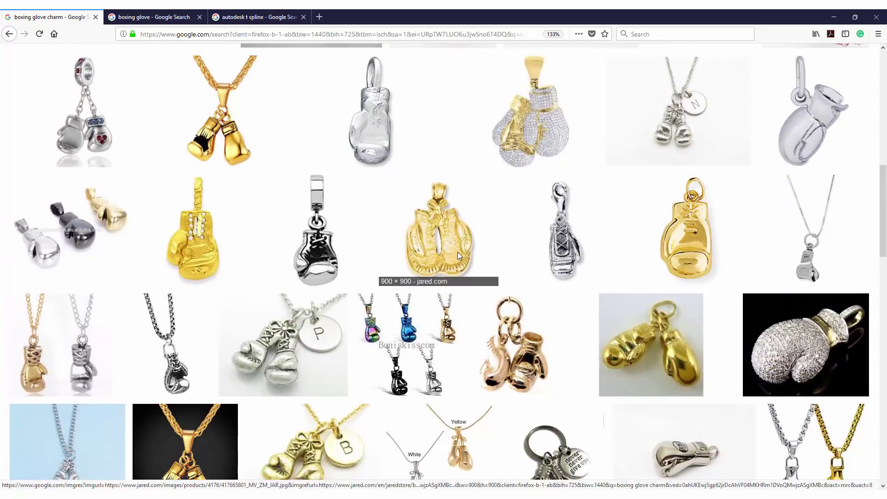
pyautogui.scroll(-6, 458, 256)
pyautogui.scroll(-6, 458, 257)
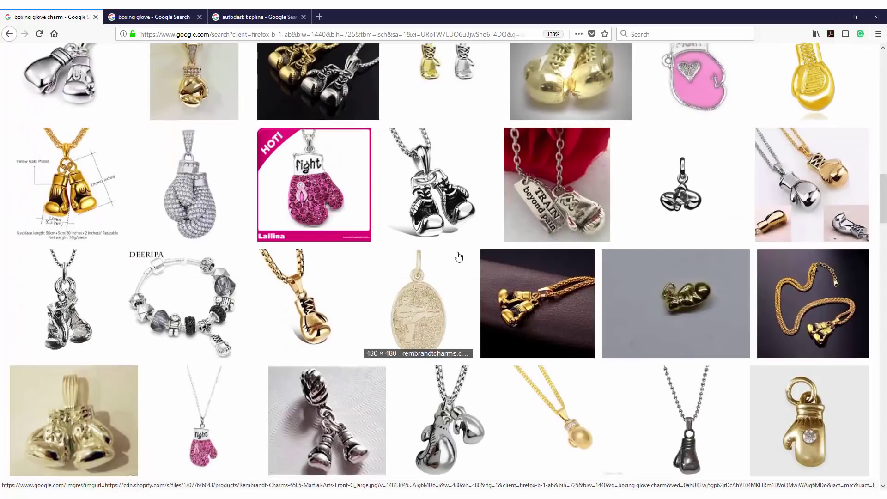
pyautogui.click(312, 313)
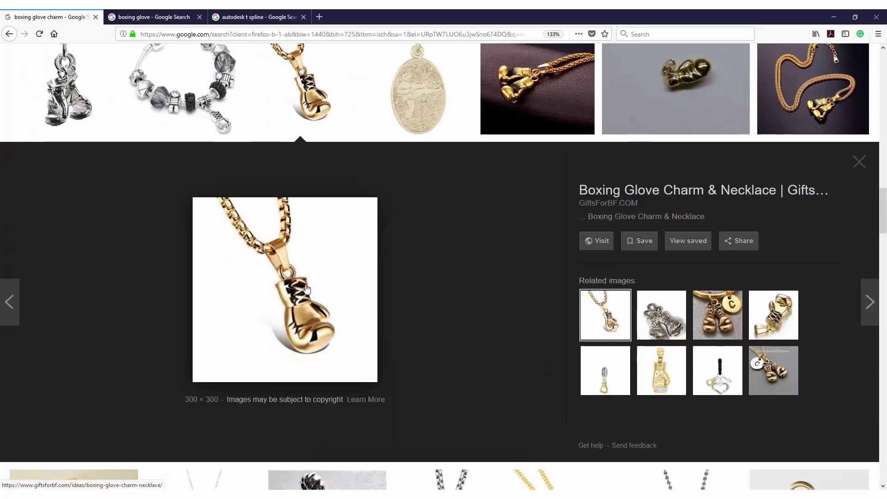
pyautogui.scroll(-5, 353, 315)
pyautogui.scroll(-3, 416, 317)
pyautogui.click(774, 235)
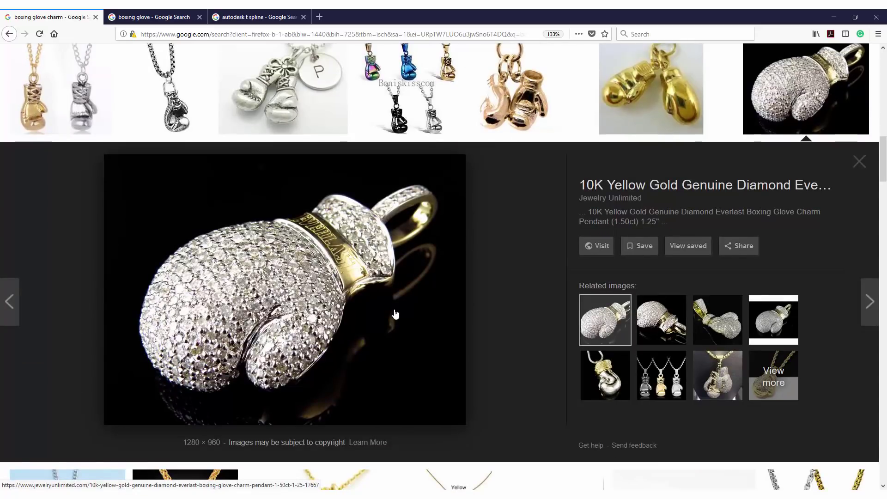
pyautogui.scroll(3, 276, 166)
pyautogui.scroll(3, 275, 156)
pyautogui.click(257, 21)
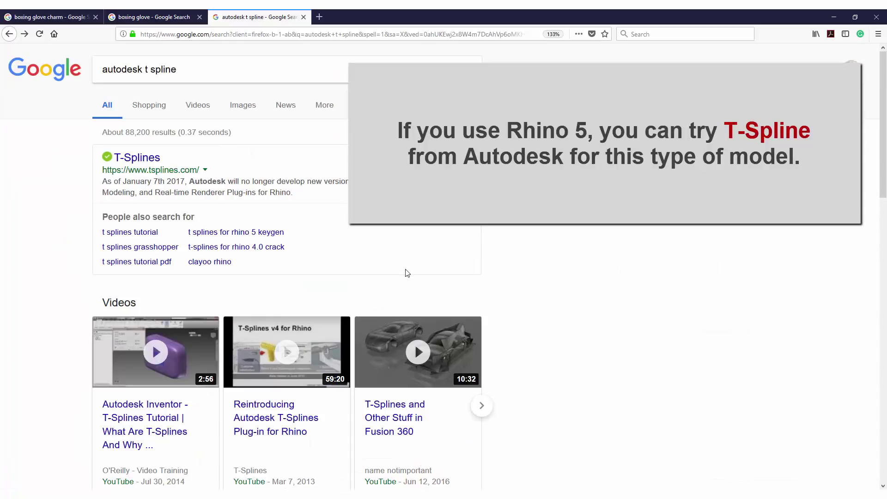
pyautogui.scroll(-2, 406, 273)
pyautogui.scroll(-2, 406, 273)
pyautogui.scroll(-2, 406, 273)
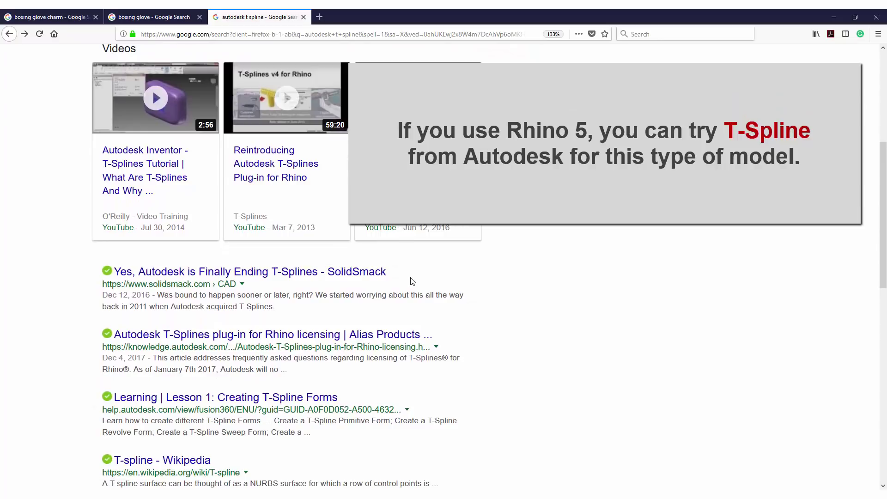
pyautogui.scroll(2, 411, 282)
pyautogui.scroll(2, 411, 281)
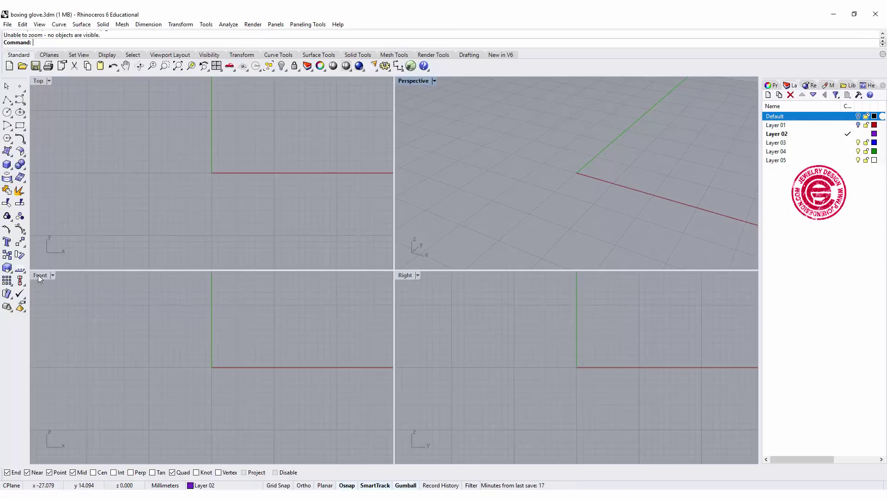
# Restore the four-view layout and zoom all viewports to extents
pyautogui.doubleClick(38, 275)
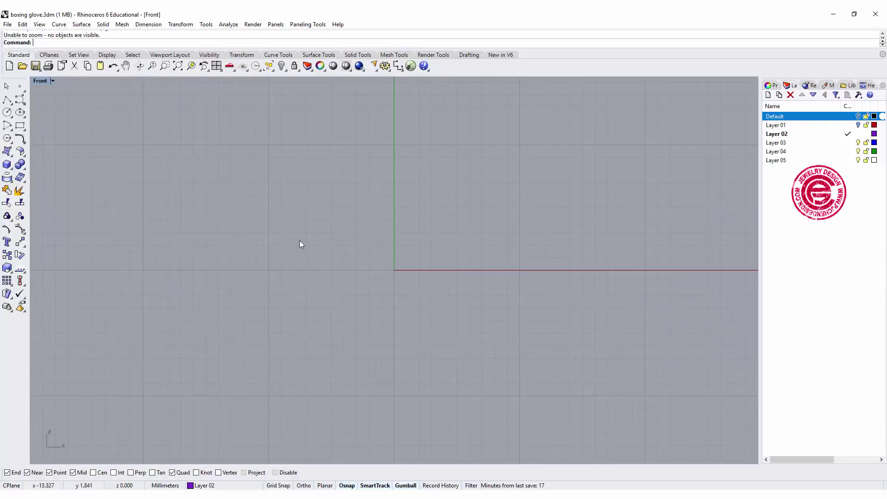
pyautogui.hotkey('ctrl', 'F5')
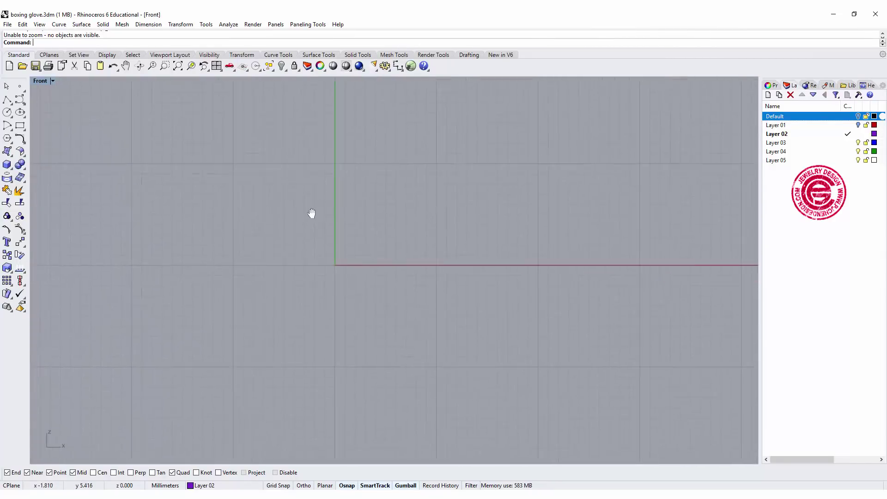
pyautogui.hotkey('ctrl', 'shift', 'e')
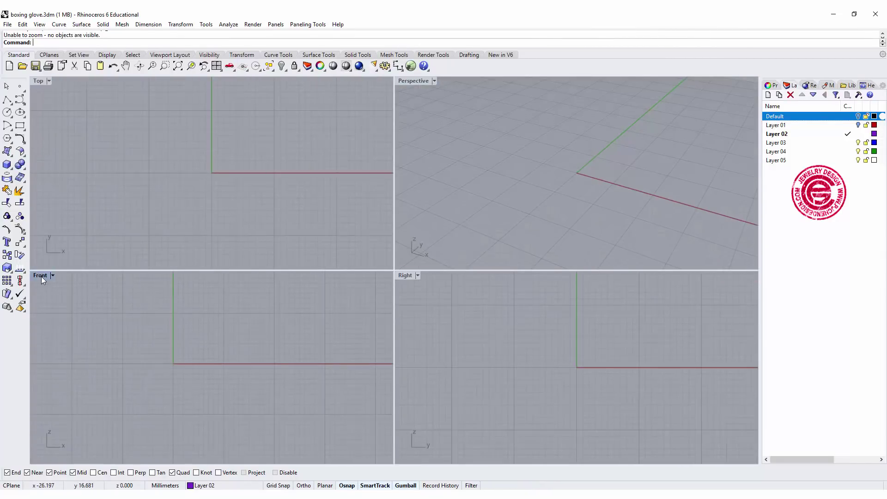
# Draw a 13-point freeform glove side profile with an inner hook in the maximized Front view
pyautogui.doubleClick(40, 275)
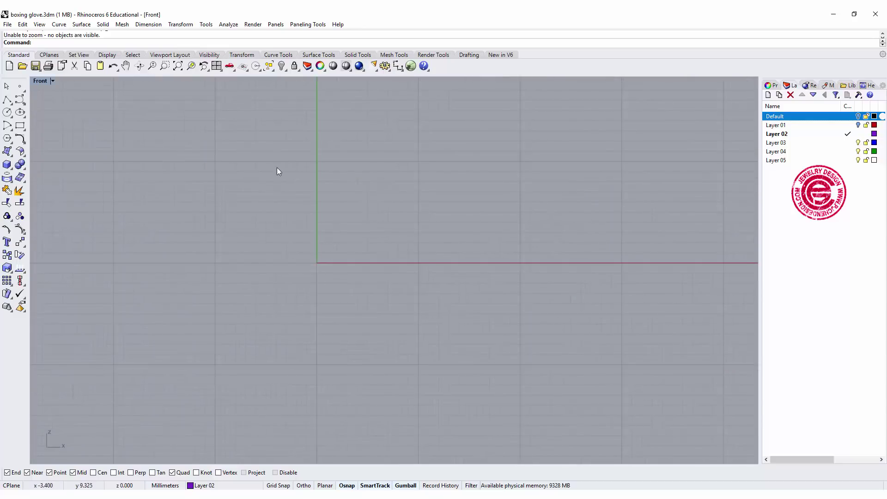
pyautogui.click(20, 100)
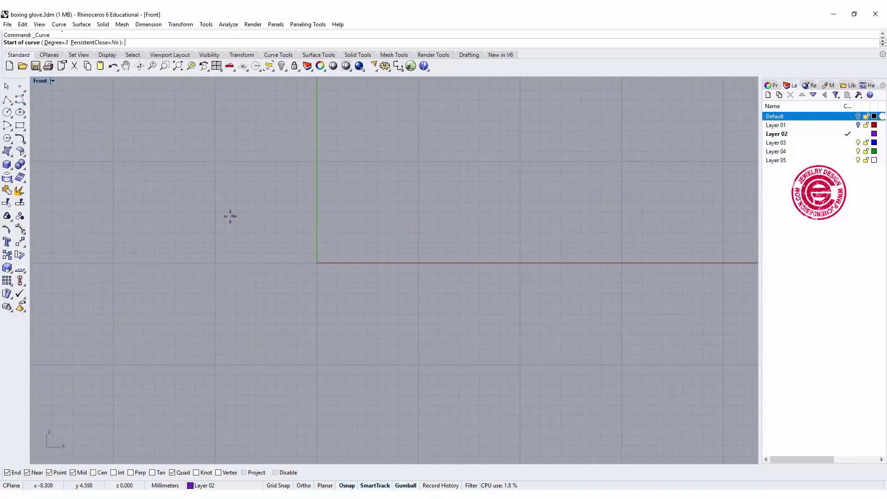
pyautogui.click(216, 214)
pyautogui.click(284, 175)
pyautogui.click(383, 169)
pyautogui.click(462, 196)
pyautogui.click(490, 239)
pyautogui.click(492, 288)
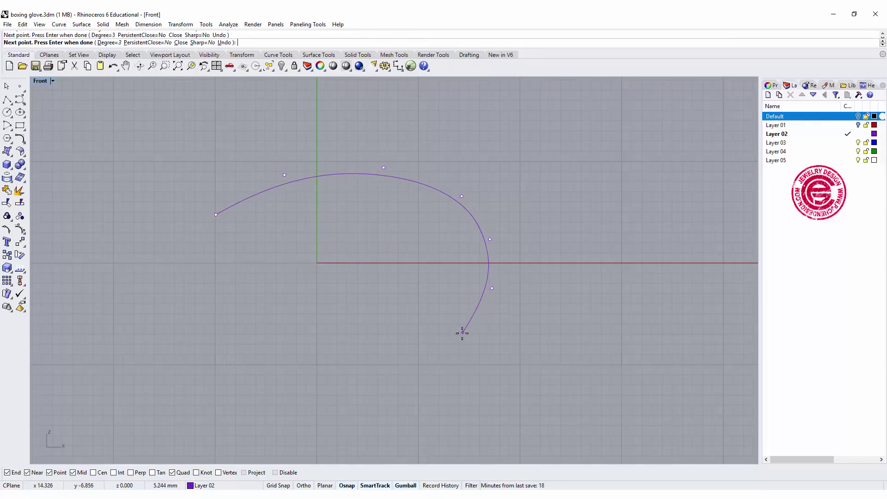
pyautogui.click(459, 335)
pyautogui.click(394, 345)
pyautogui.click(343, 322)
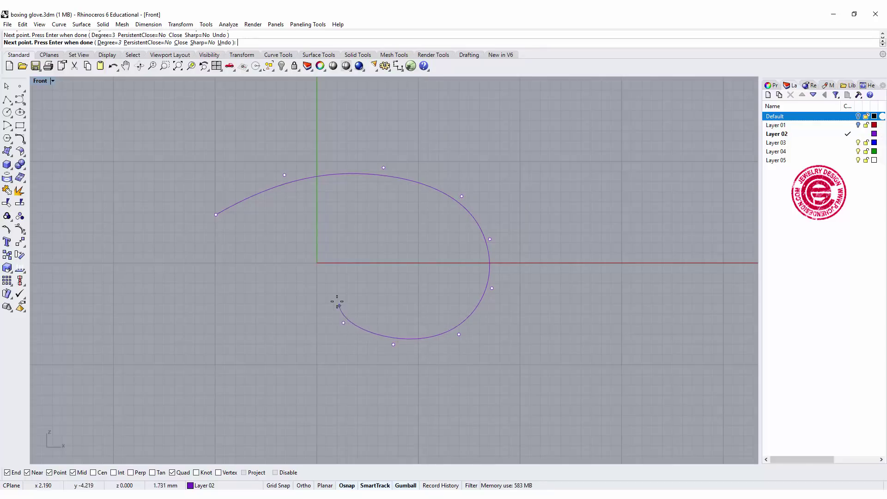
pyautogui.click(343, 258)
pyautogui.click(294, 262)
pyautogui.click(253, 296)
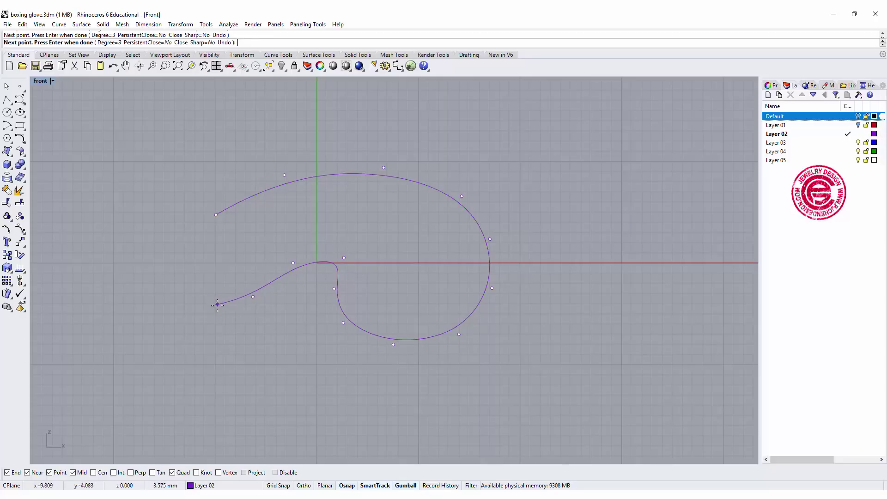
pyautogui.click(215, 309)
pyautogui.press('Return')
pyautogui.scroll(1, 339, 280)
# Reshape the profile's hook by dragging four of its control points
pyautogui.click(338, 279)
pyautogui.scroll(1, 345, 253)
pyautogui.click(347, 249)
pyautogui.moveTo(371, 229); pyautogui.dragTo(403, 269)
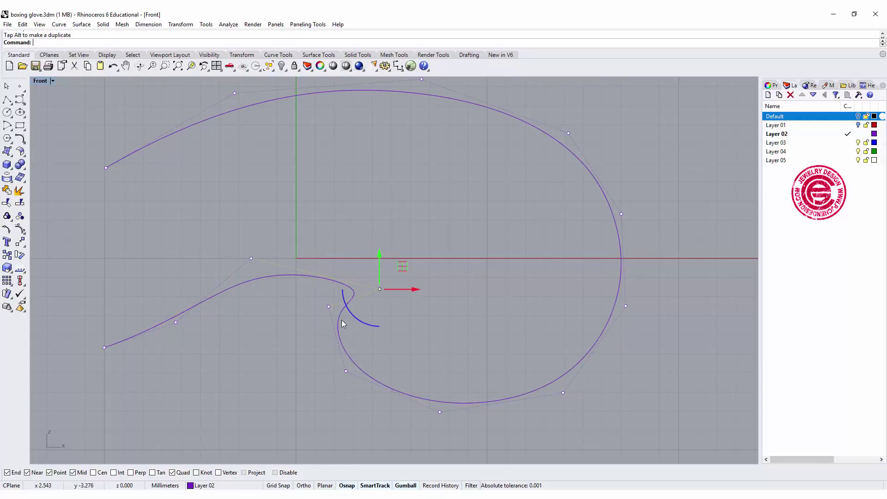
pyautogui.click(330, 308)
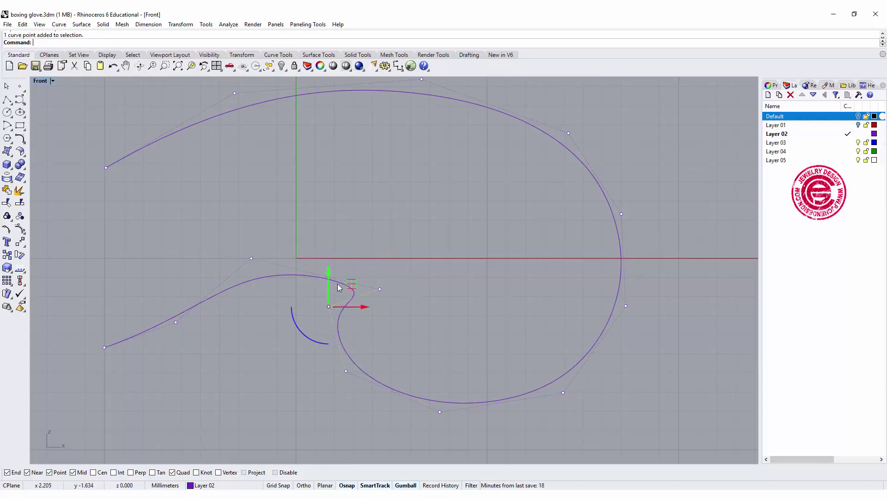
pyautogui.moveTo(347, 287); pyautogui.dragTo(349, 308)
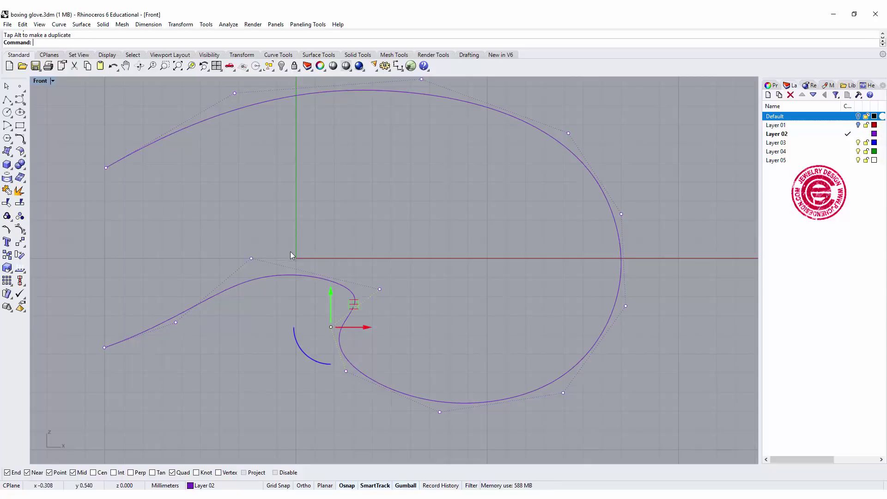
pyautogui.click(252, 259)
pyautogui.moveTo(277, 238); pyautogui.dragTo(312, 246)
pyautogui.click(380, 290)
pyautogui.moveTo(401, 273); pyautogui.dragTo(390, 274)
pyautogui.press('Escape')
pyautogui.scroll(-2, 486, 314)
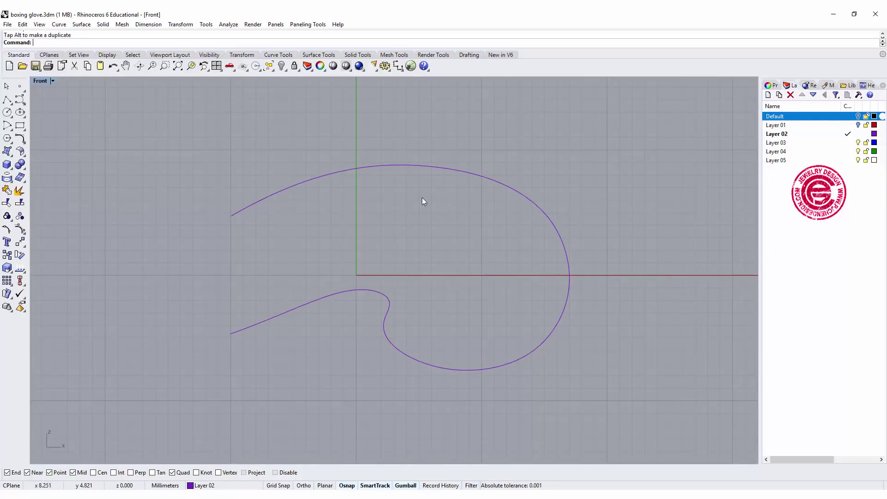
# Raise the profile curve's upper left end using its F10 control points
pyautogui.click(239, 212)
pyautogui.press('F10')
pyautogui.click(232, 216)
pyautogui.moveTo(232, 191); pyautogui.dragTo(230, 170)
pyautogui.press('Escape')
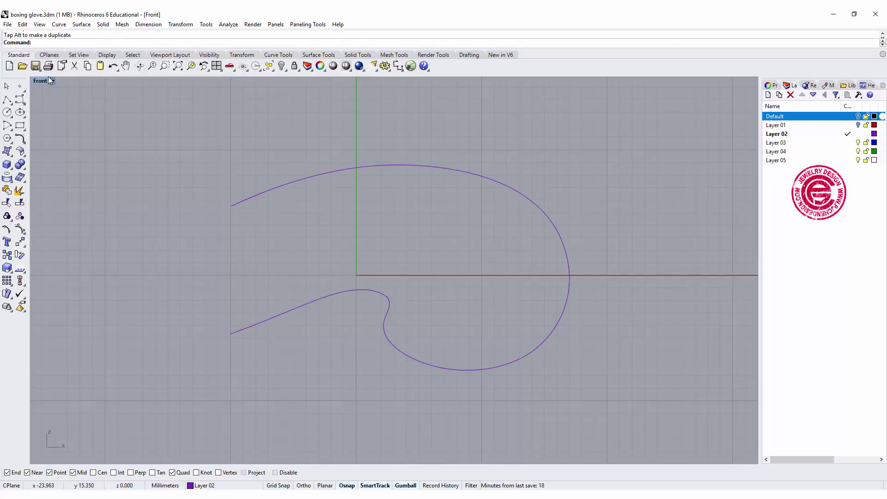
# Draw a ten-point open teardrop outline of the glove in the Top view
pyautogui.doubleClick(49, 81)
pyautogui.moveTo(508, 163)
pyautogui.mouseDown(button='right')
pyautogui.moveTo(474, 188)
pyautogui.moveTo(430, 166)
pyautogui.mouseUp(button='right')
pyautogui.moveTo(236, 149); pyautogui.dragTo(166, 144, button='right')
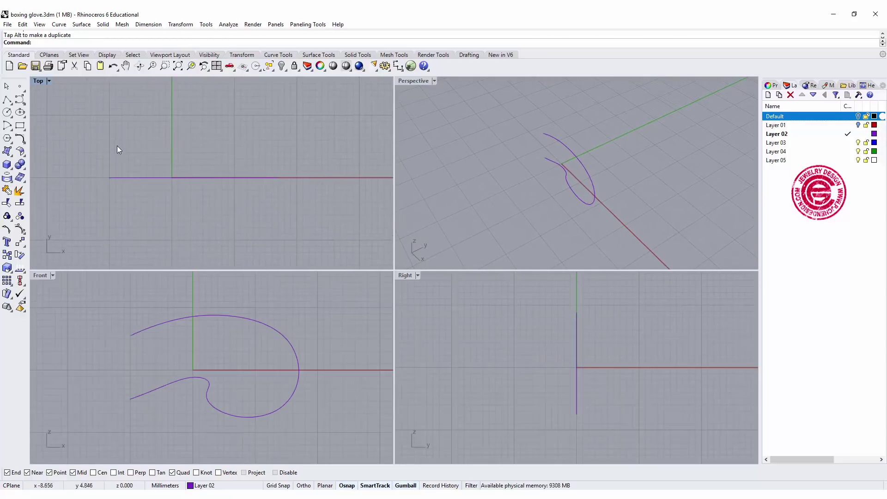
pyautogui.click(13, 103)
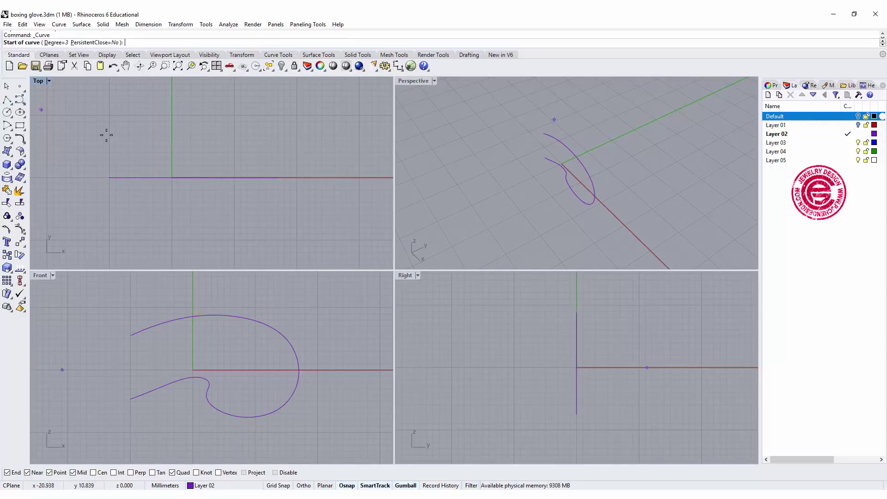
pyautogui.click(109, 153)
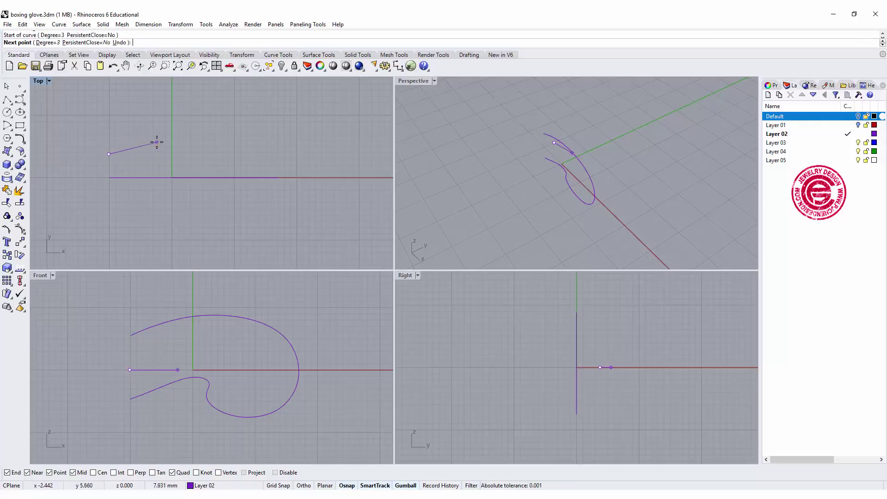
pyautogui.click(167, 133)
pyautogui.click(214, 125)
pyautogui.click(254, 133)
pyautogui.click(275, 156)
pyautogui.click(275, 207)
pyautogui.click(251, 228)
pyautogui.click(198, 237)
pyautogui.click(160, 224)
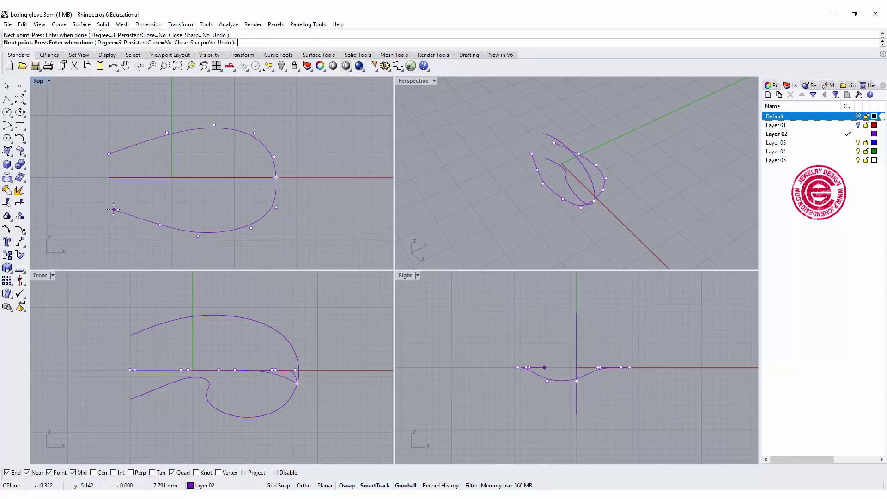
pyautogui.click(107, 208)
pyautogui.press('Return')
pyautogui.scroll(3, 285, 198)
pyautogui.scroll(2, 286, 199)
# Reshape the outline's tip and raise its top control point
pyautogui.click(286, 200)
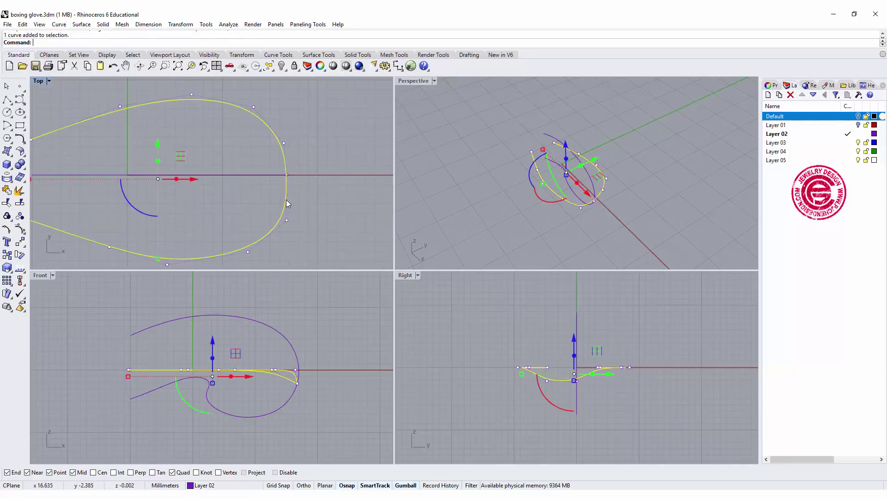
pyautogui.scroll(3, 286, 173)
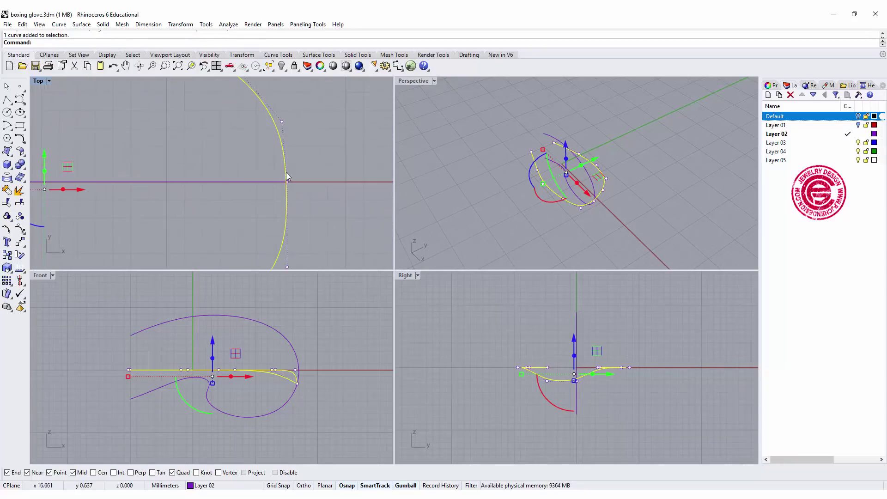
pyautogui.click(282, 123)
pyautogui.scroll(-2, 287, 262)
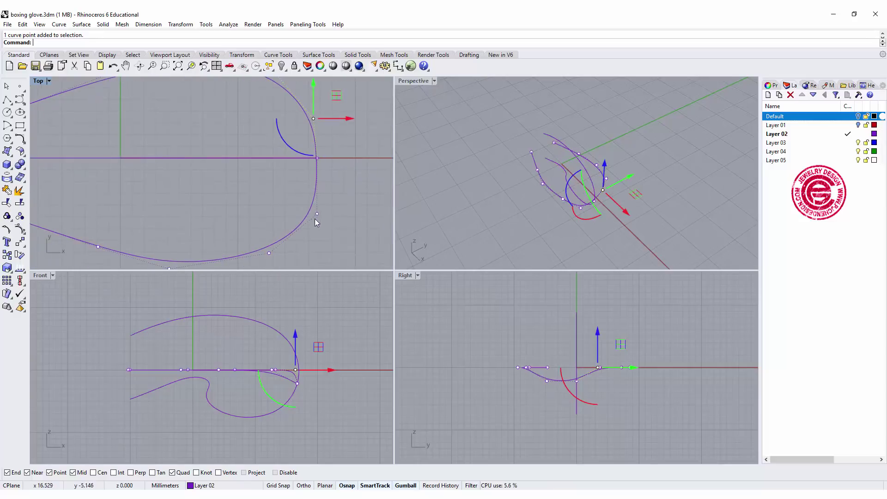
pyautogui.click(318, 214)
pyautogui.moveTo(353, 219); pyautogui.dragTo(340, 219)
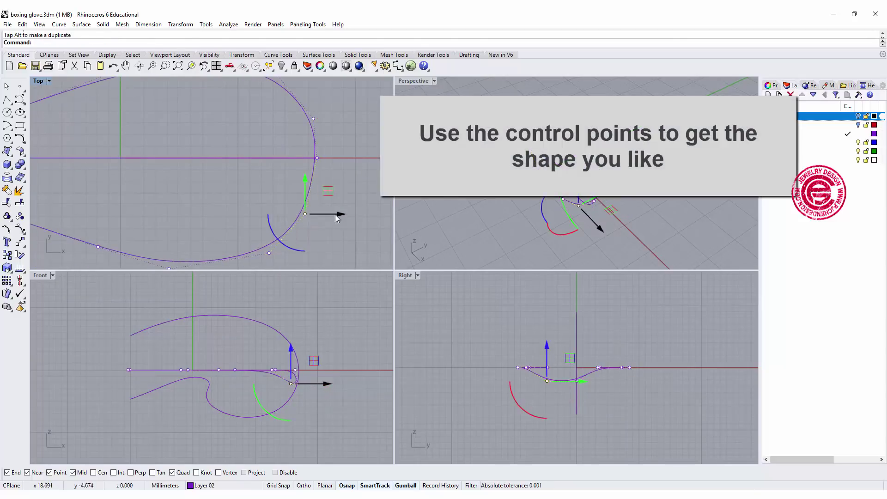
pyautogui.scroll(-2, 317, 159)
pyautogui.scroll(-1, 218, 178)
pyautogui.moveTo(203, 127); pyautogui.dragTo(205, 152, button='right')
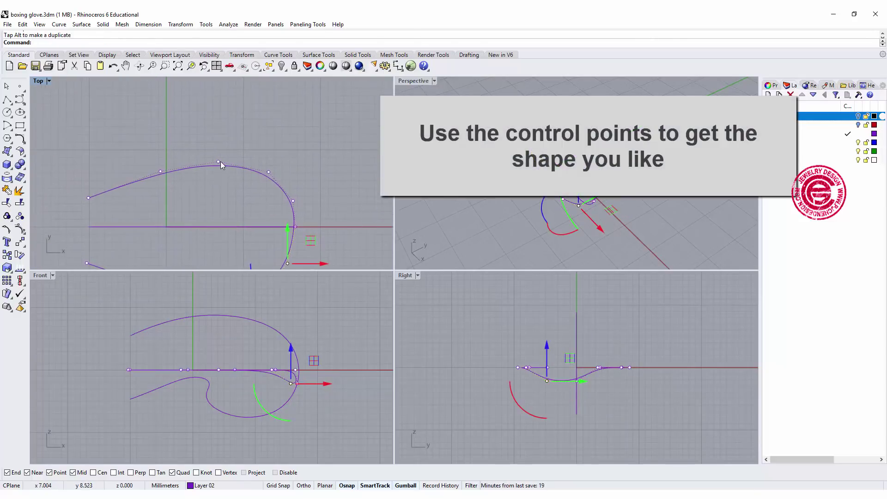
pyautogui.click(220, 161)
pyautogui.moveTo(217, 126); pyautogui.dragTo(222, 108)
# Refine the upper edge, lower edge and rounded tip in the maximized Top view
pyautogui.doubleClick(35, 79)
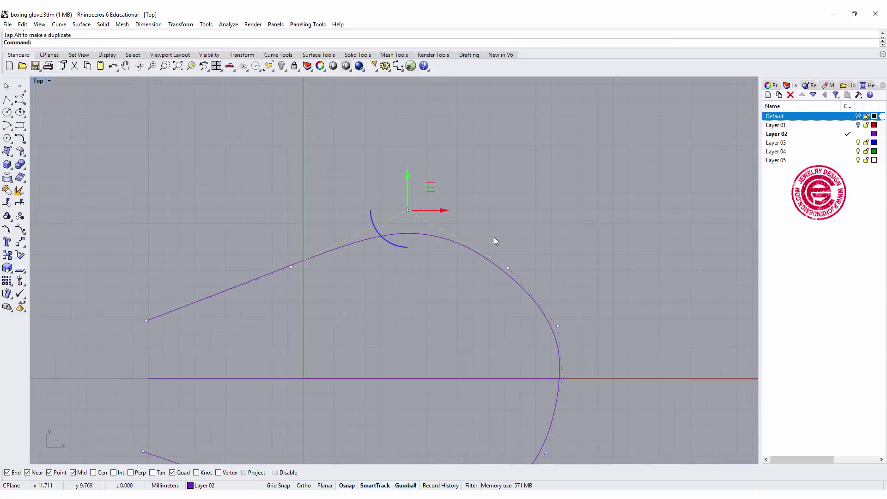
pyautogui.click(507, 269)
pyautogui.moveTo(533, 242); pyautogui.dragTo(539, 231)
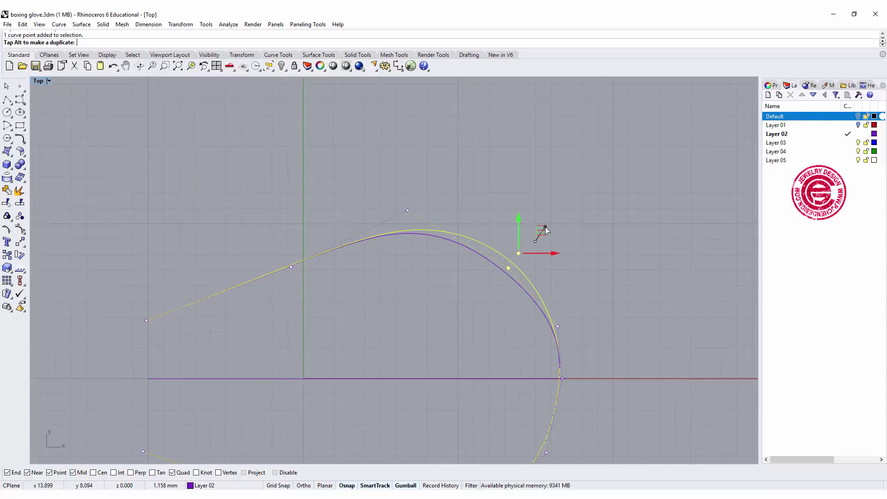
pyautogui.scroll(-3, 616, 208)
pyautogui.scroll(3, 528, 285)
pyautogui.click(494, 290)
pyautogui.moveTo(525, 268); pyautogui.dragTo(500, 278)
pyautogui.scroll(-2, 532, 286)
pyautogui.click(379, 202)
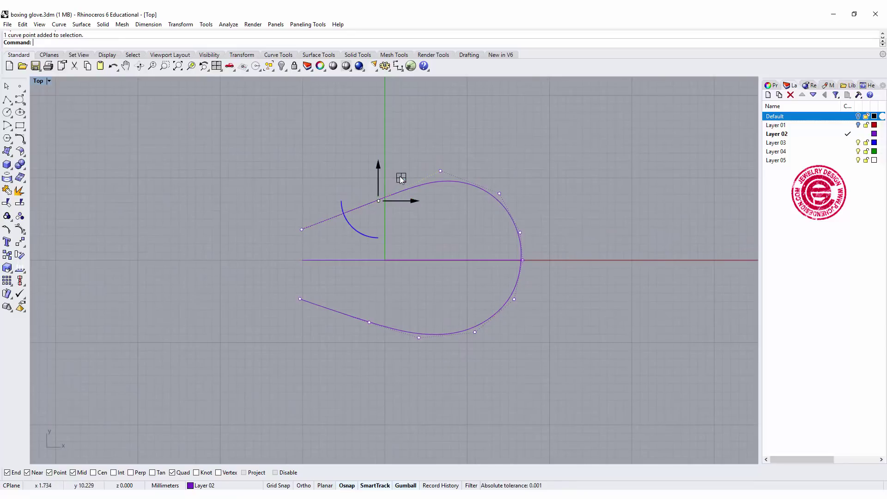
pyautogui.moveTo(401, 179); pyautogui.dragTo(405, 202)
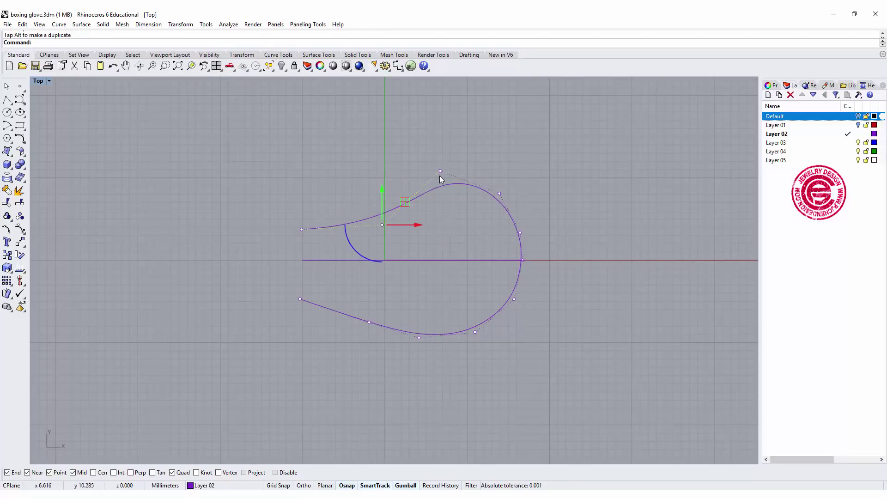
pyautogui.click(440, 172)
pyautogui.moveTo(461, 148); pyautogui.dragTo(447, 144)
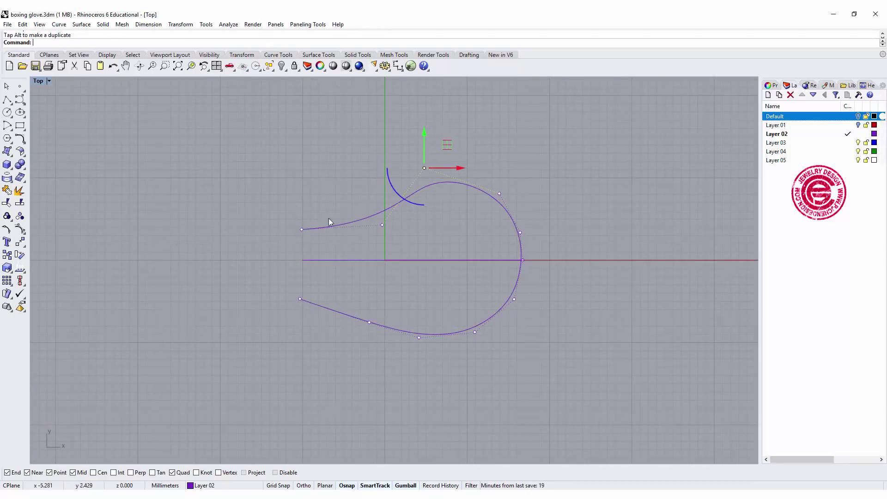
pyautogui.press('Escape')
pyautogui.moveTo(557, 343); pyautogui.dragTo(506, 340, button='right')
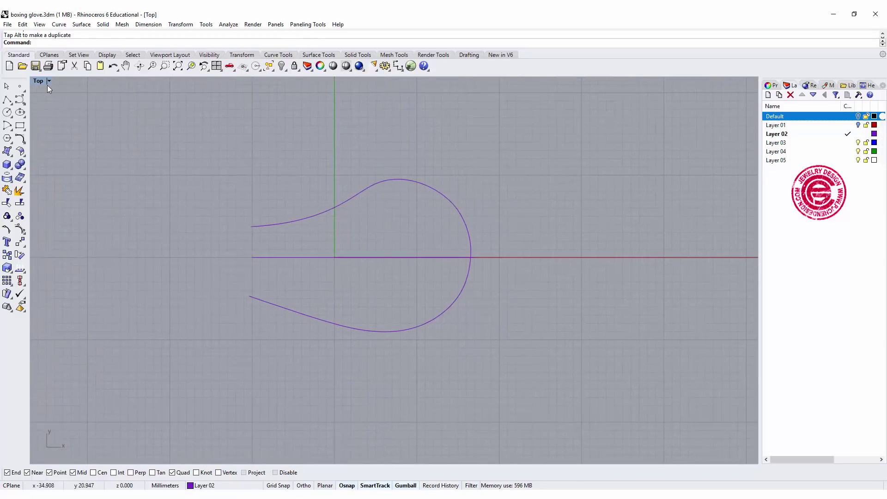
pyautogui.doubleClick(38, 81)
# Project the top outline onto the Top construction plane with ProjectToCPlane, deleting the original
pyautogui.moveTo(550, 185)
pyautogui.mouseDown(button='right')
pyautogui.moveTo(681, 155)
pyautogui.moveTo(605, 196)
pyautogui.mouseUp(button='right')
pyautogui.scroll(3, 605, 197)
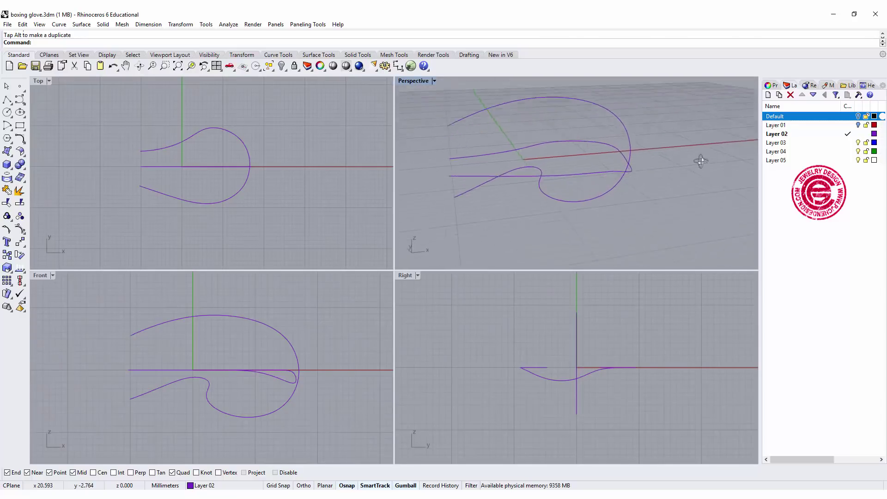
pyautogui.moveTo(701, 159); pyautogui.dragTo(615, 179, button='right')
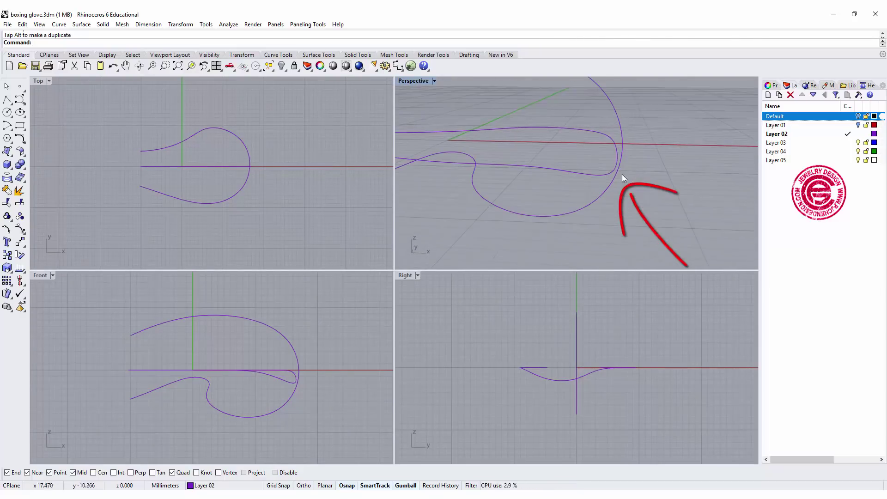
pyautogui.click(609, 173)
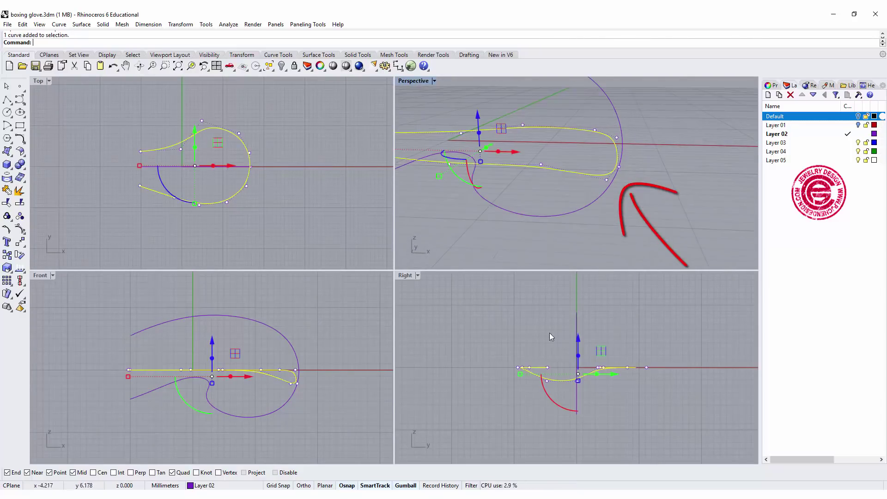
pyautogui.moveTo(646, 164); pyautogui.dragTo(642, 178, button='right')
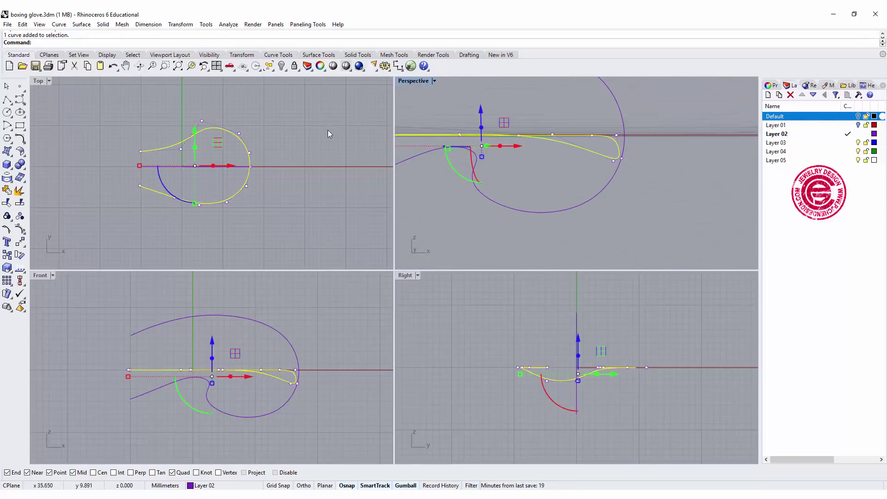
pyautogui.moveTo(607, 141)
pyautogui.mouseDown(button='right')
pyautogui.moveTo(652, 154)
pyautogui.moveTo(624, 175)
pyautogui.mouseUp(button='right')
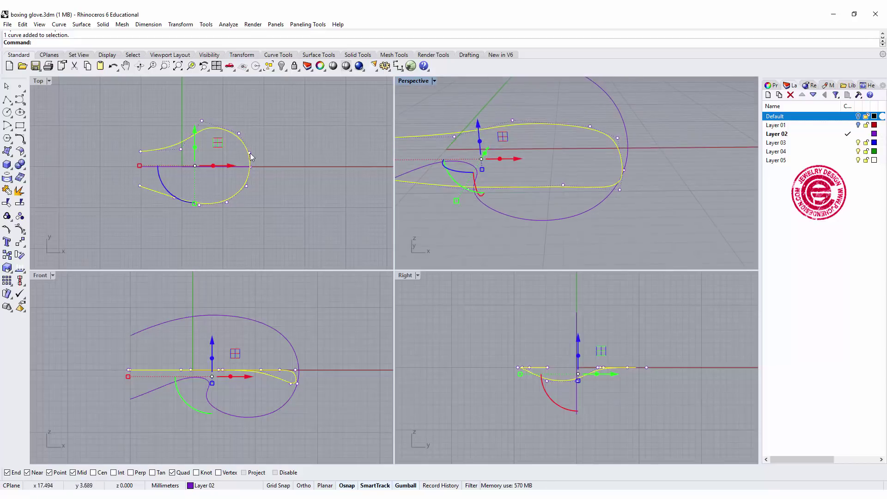
pyautogui.click(38, 82)
pyautogui.write('Project')
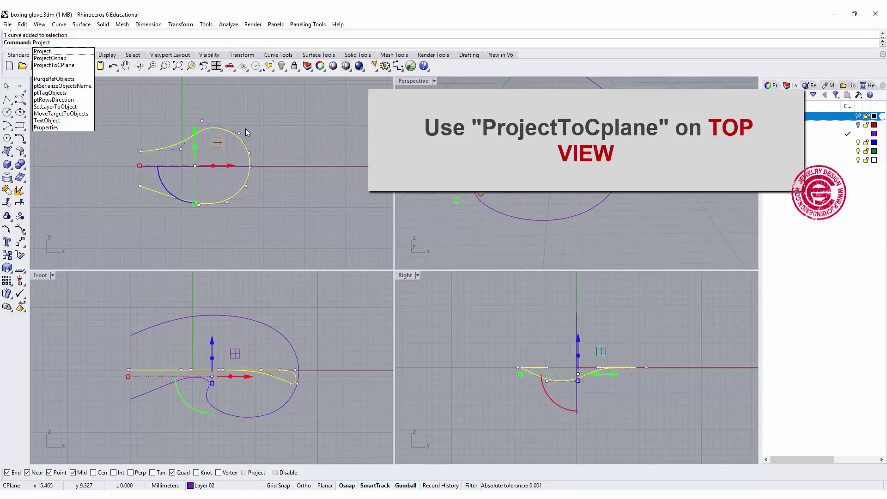
pyautogui.click(55, 64)
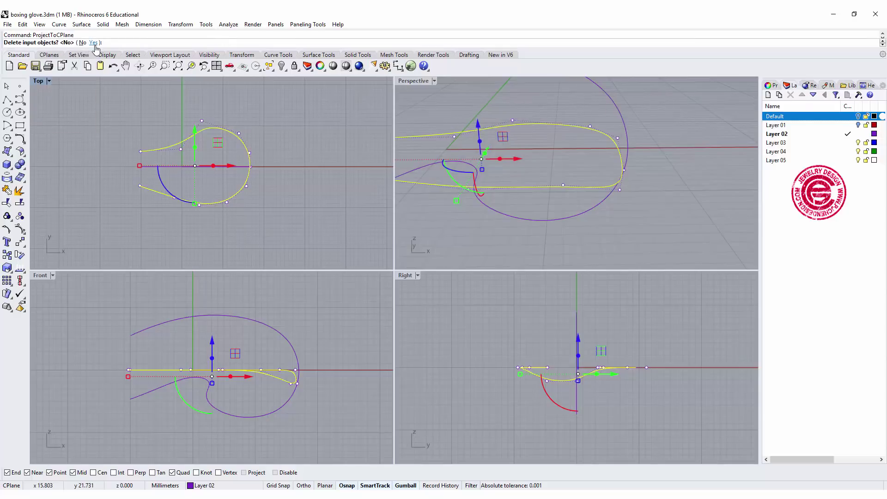
pyautogui.click(95, 43)
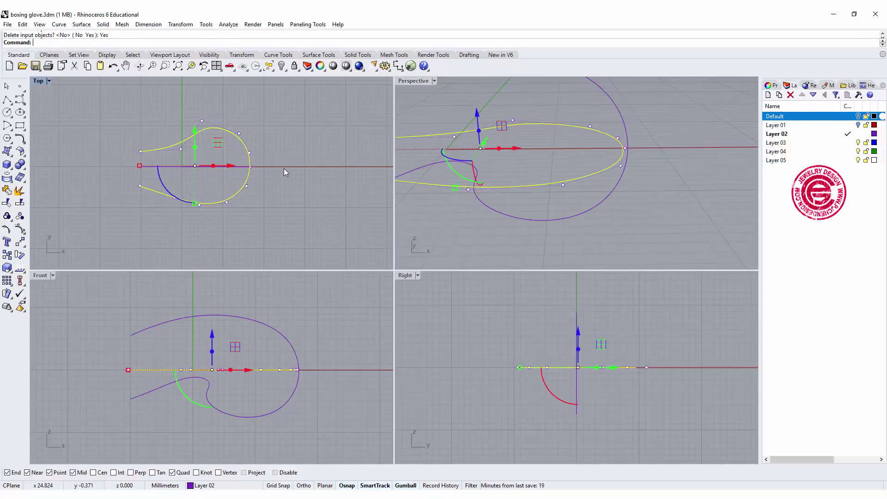
pyautogui.press('Escape')
pyautogui.click(589, 199)
pyautogui.moveTo(625, 181); pyautogui.dragTo(640, 192, button='right')
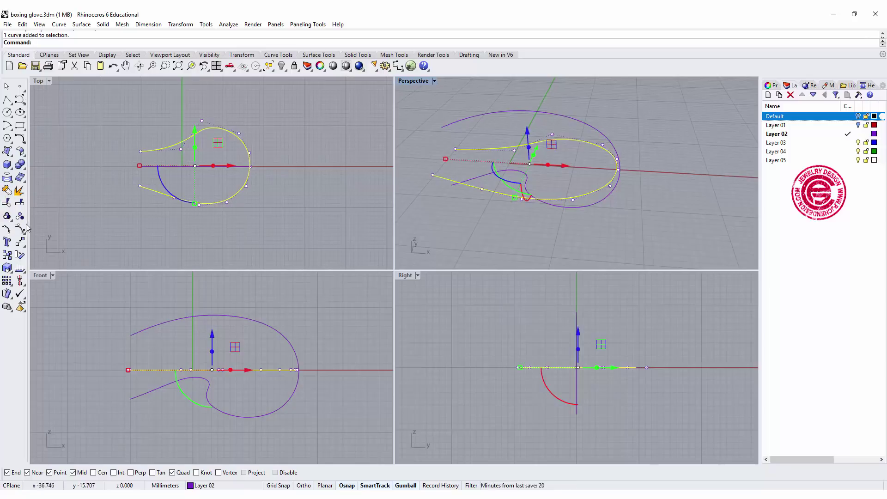
# Move the outline from its tip's Mid point to a Near point on the profile's front
pyautogui.click(20, 242)
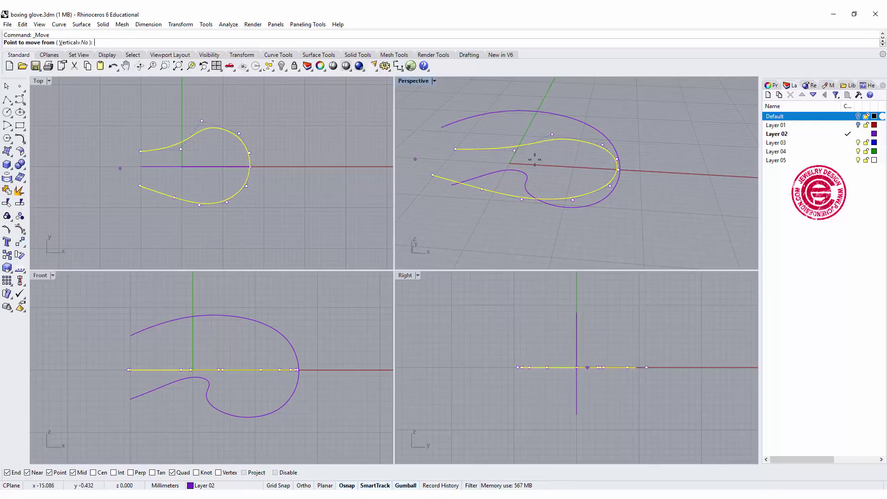
pyautogui.scroll(3, 632, 174)
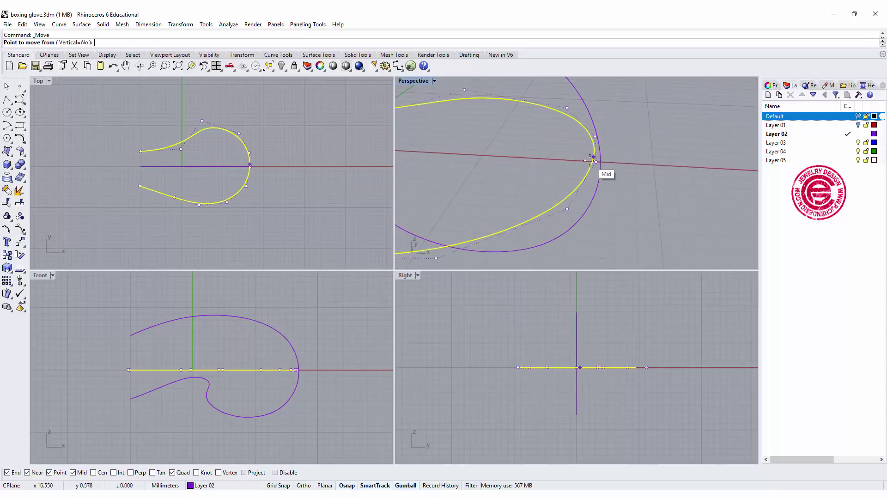
pyautogui.scroll(1, 591, 164)
pyautogui.scroll(1, 593, 161)
pyautogui.click(623, 125)
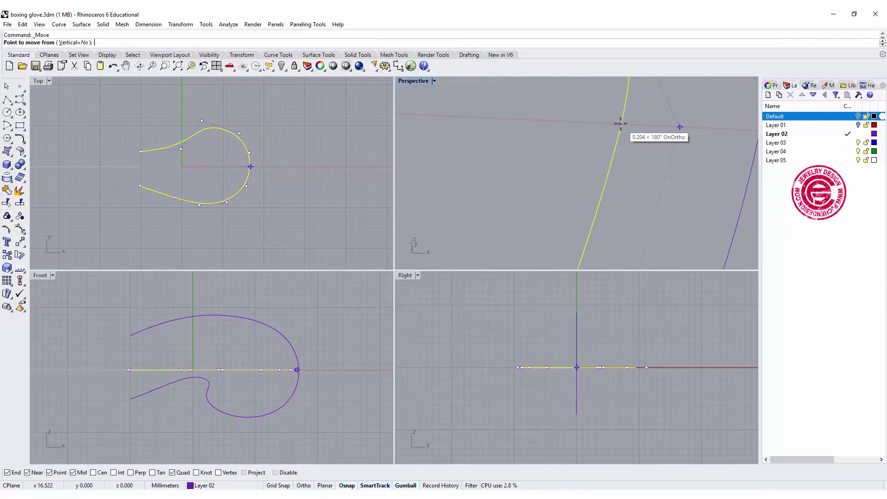
pyautogui.click(621, 125)
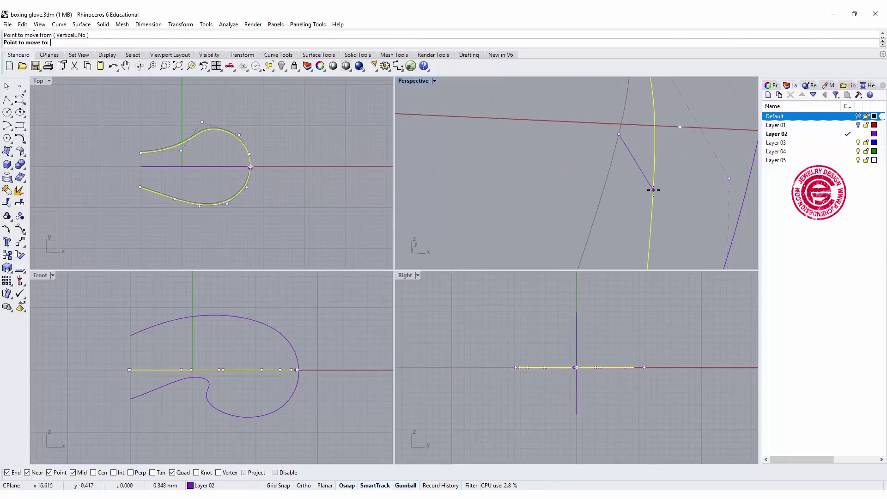
pyautogui.scroll(-3, 653, 191)
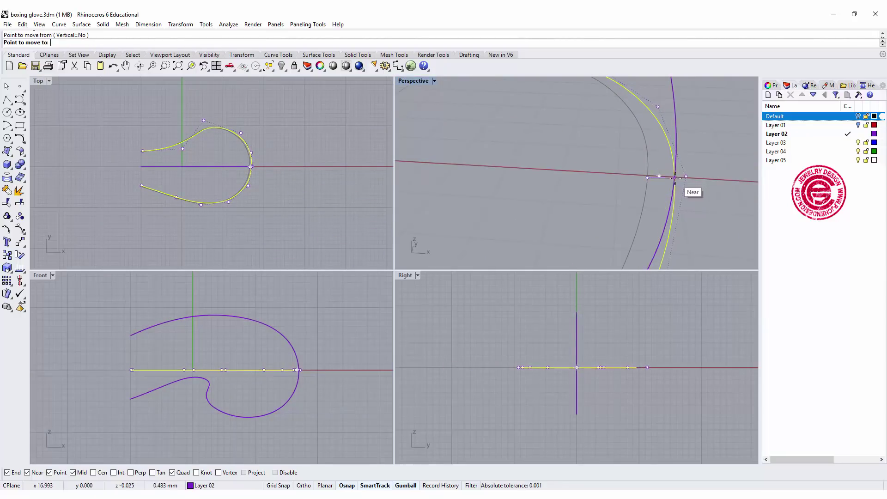
pyautogui.click(675, 179)
pyautogui.scroll(-3, 686, 182)
pyautogui.press('Return')
pyautogui.scroll(-2, 605, 220)
pyautogui.press('Escape')
pyautogui.hotkey('ctrl', 'm')
pyautogui.moveTo(547, 197)
pyautogui.mouseDown(button='right')
pyautogui.moveTo(632, 230)
pyautogui.moveTo(550, 208)
pyautogui.mouseUp(button='right')
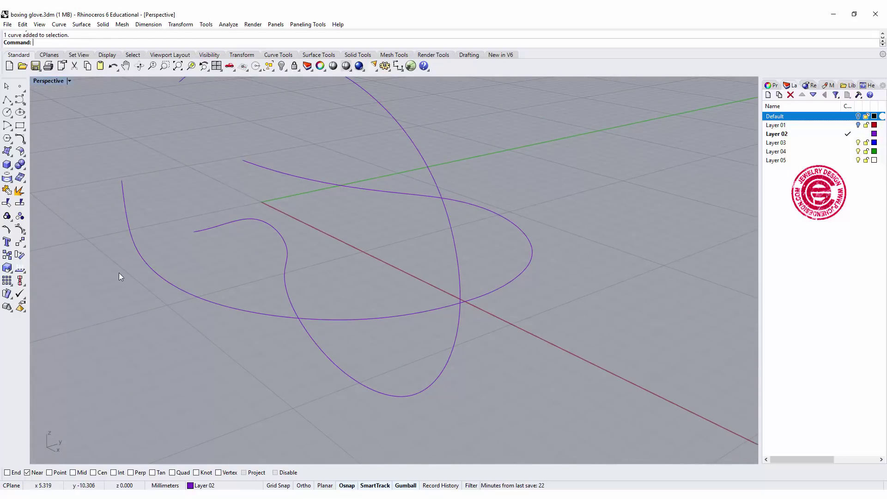
# Split the ellipse using the vertical curve as the cutter and check its pieces
pyautogui.moveTo(119, 276)
pyautogui.mouseDown(button='right')
pyautogui.moveTo(200, 297)
pyautogui.moveTo(357, 293)
pyautogui.moveTo(293, 327)
pyautogui.moveTo(134, 262)
pyautogui.mouseUp(button='right')
pyautogui.press('Return')
pyautogui.click(23, 206)
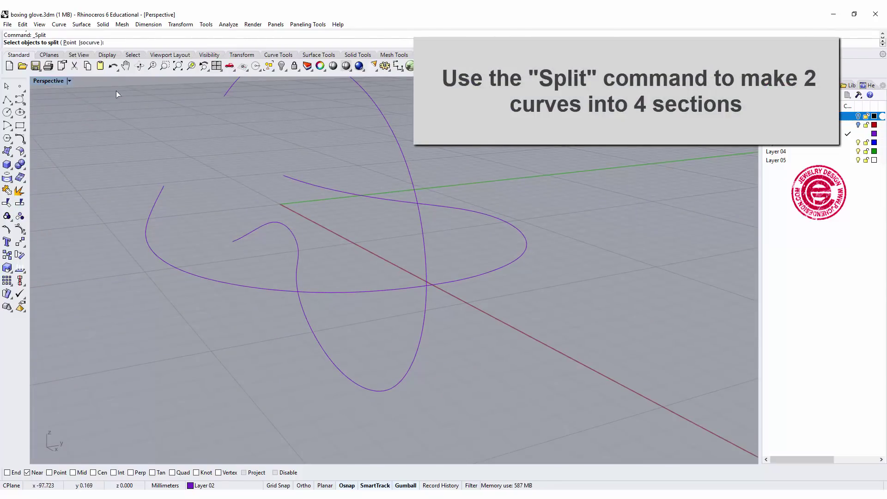
pyautogui.click(415, 287)
pyautogui.press('Return')
pyautogui.click(426, 303)
pyautogui.press('Return')
pyautogui.click(430, 294)
pyautogui.click(416, 289)
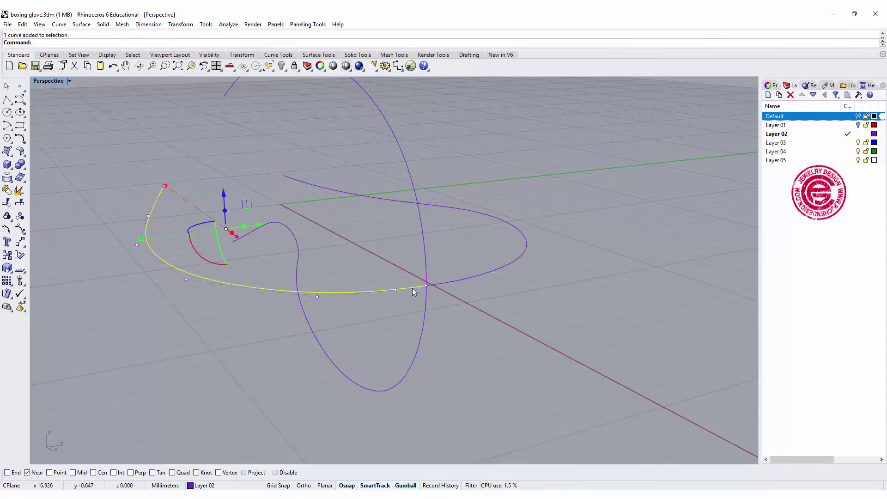
pyautogui.click(444, 307)
# Split the vertical curve with the ellipse and inspect its upper and lower pieces
pyautogui.press('Return')
pyautogui.click(428, 284)
pyautogui.press('Return')
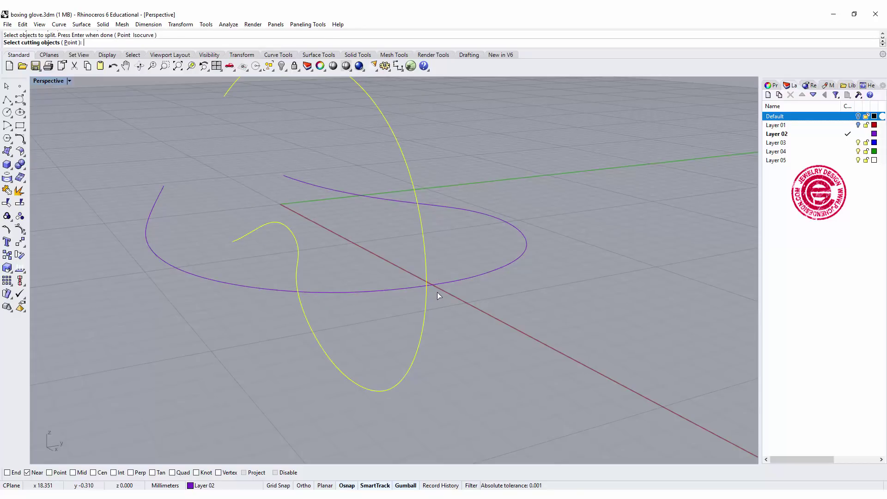
pyautogui.click(440, 288)
pyautogui.press('Return')
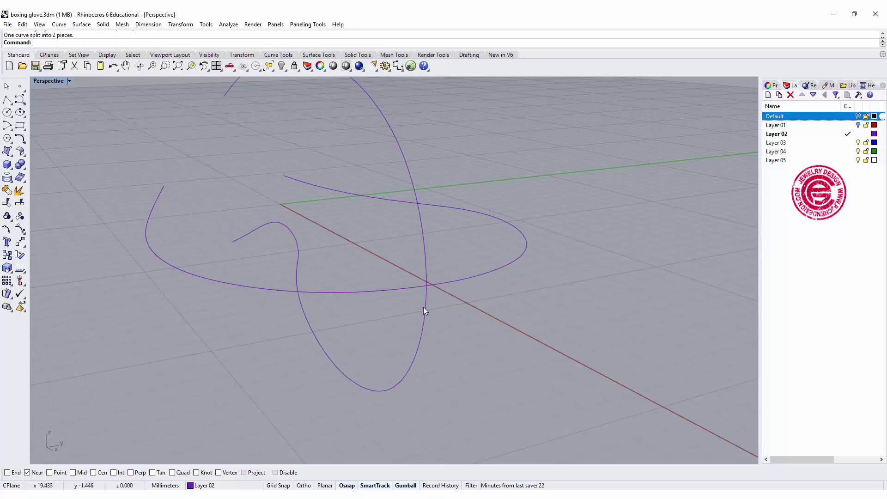
pyautogui.click(424, 306)
pyautogui.click(425, 278)
pyautogui.press('Escape')
pyautogui.scroll(-2, 430, 312)
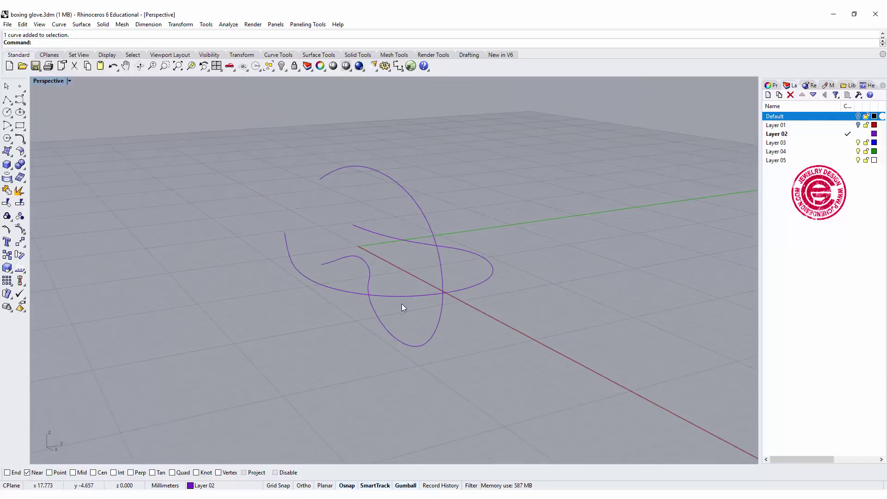
pyautogui.moveTo(404, 307)
pyautogui.mouseDown(button='right')
pyautogui.moveTo(562, 371)
pyautogui.moveTo(569, 279)
pyautogui.moveTo(446, 295)
pyautogui.moveTo(530, 301)
pyautogui.moveTo(538, 323)
pyautogui.moveTo(562, 326)
pyautogui.moveTo(586, 302)
pyautogui.moveTo(515, 335)
pyautogui.moveTo(490, 326)
pyautogui.mouseUp(button='right')
# Window-select the four curve sections and turn on their control points
pyautogui.doubleClick(49, 84)
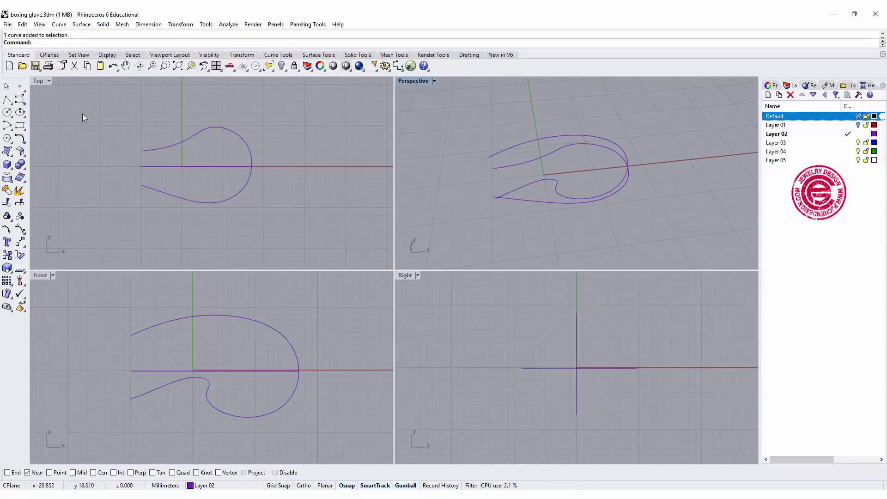
pyautogui.scroll(2, 33, 105)
pyautogui.click(8, 99)
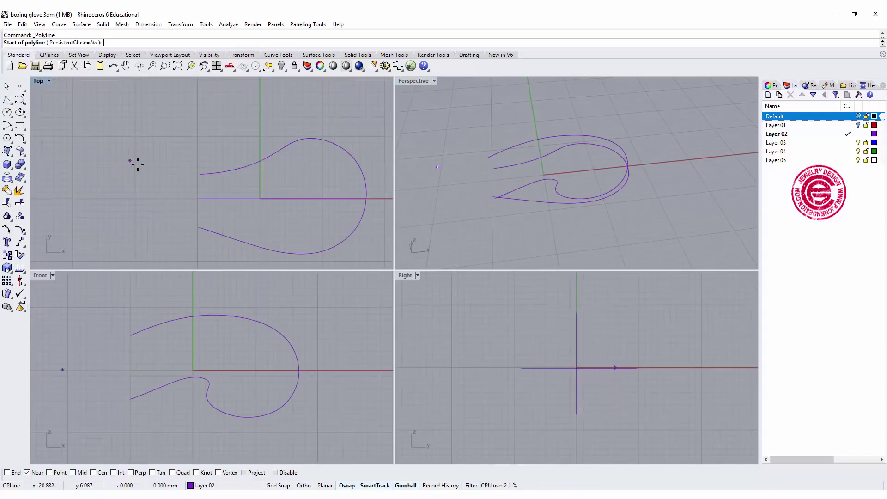
pyautogui.scroll(3, 198, 193)
pyautogui.moveTo(198, 192); pyautogui.dragTo(213, 115, button='right')
pyautogui.press('Escape')
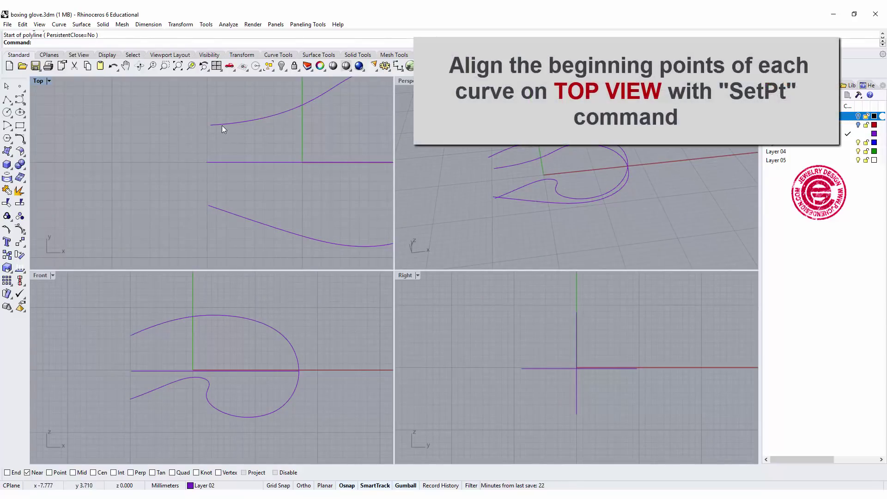
pyautogui.moveTo(224, 241); pyautogui.dragTo(203, 119)
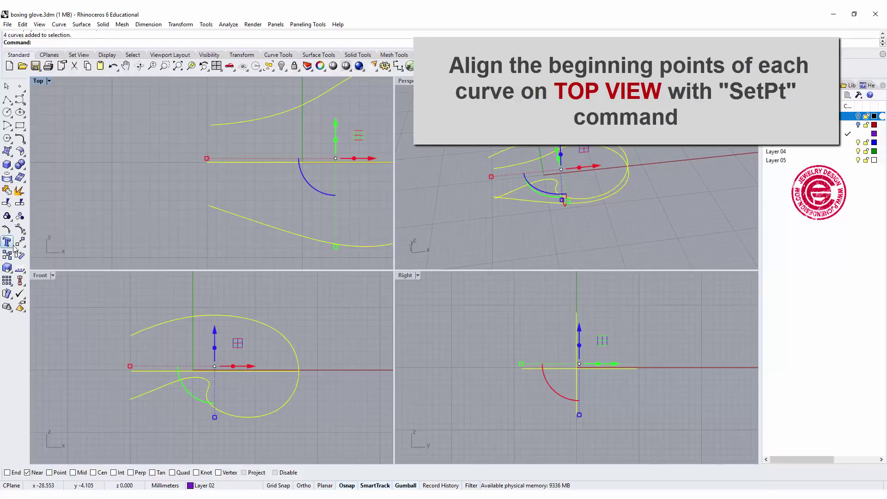
pyautogui.click(20, 231)
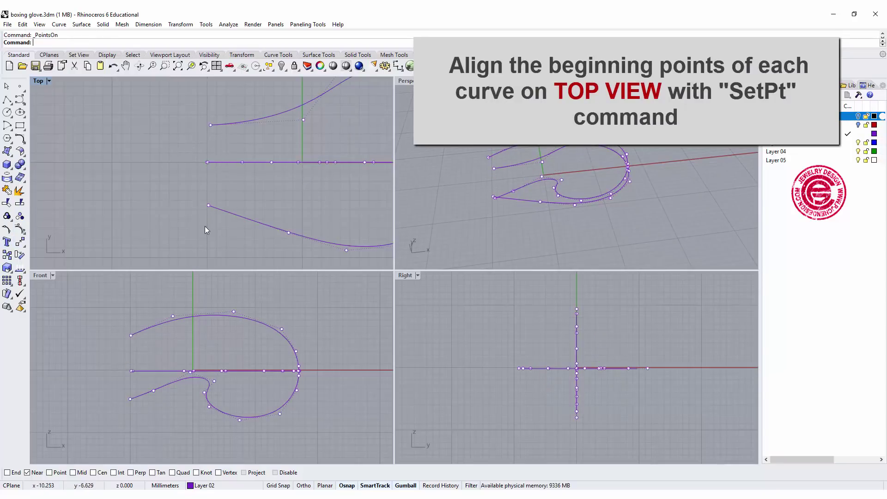
# Align the four start points to one X location with SetPt, Set X only
pyautogui.moveTo(214, 235); pyautogui.dragTo(176, 116)
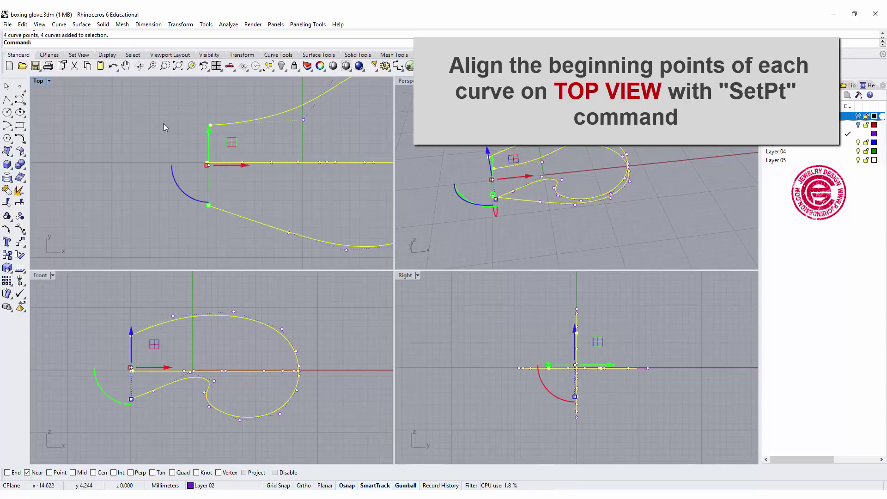
pyautogui.write('Set')
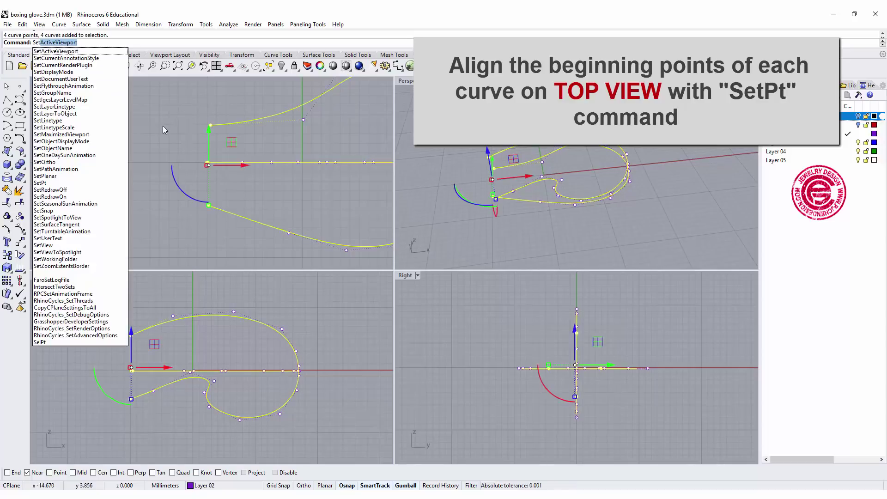
pyautogui.write('P')
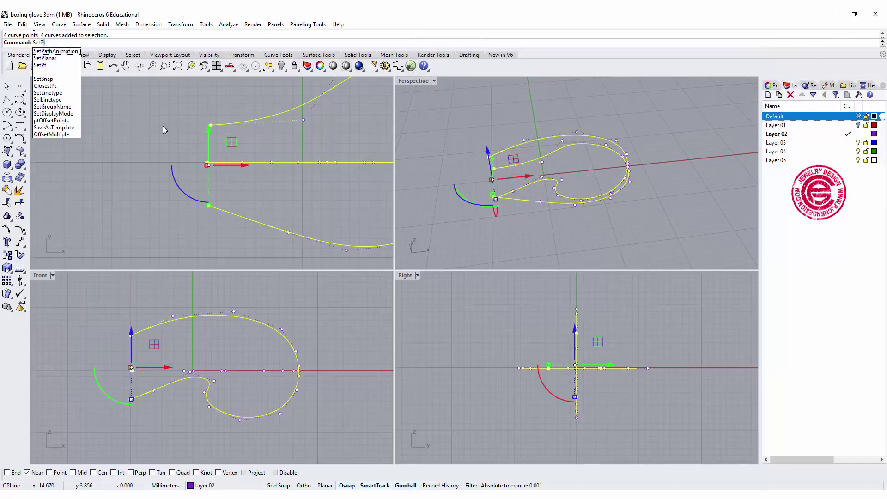
pyautogui.write('t')
pyautogui.press('Return')
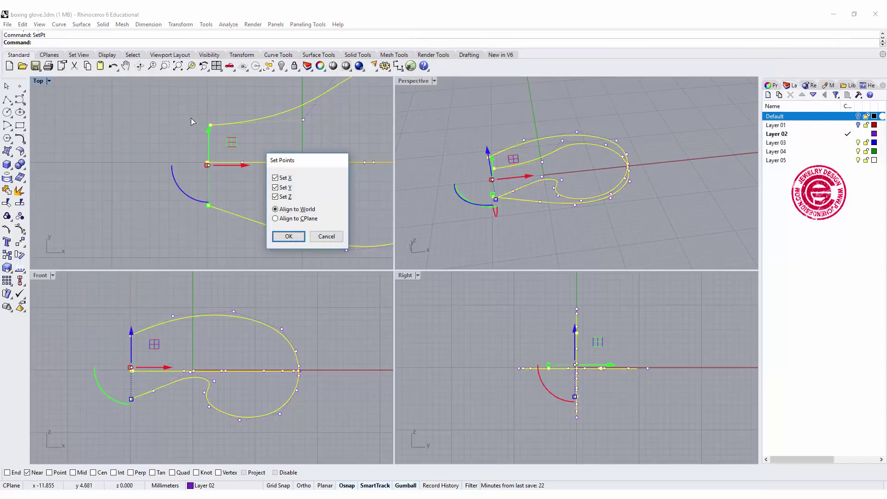
pyautogui.click(276, 188)
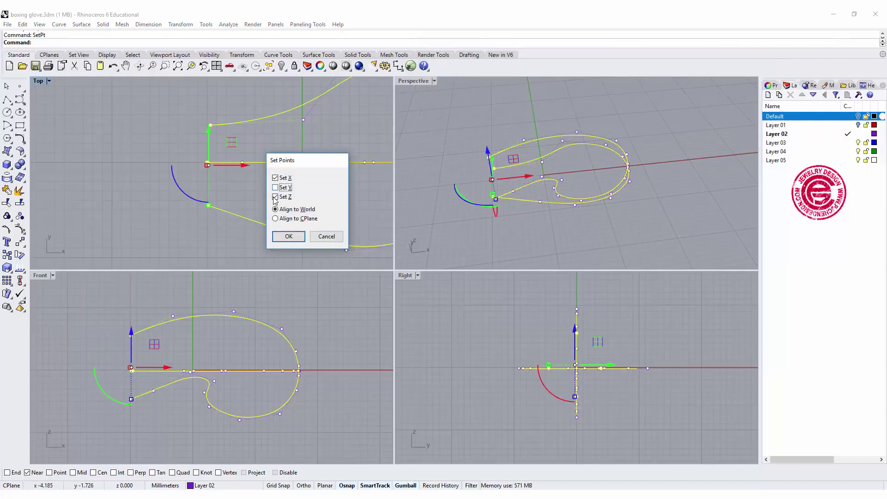
pyautogui.click(285, 235)
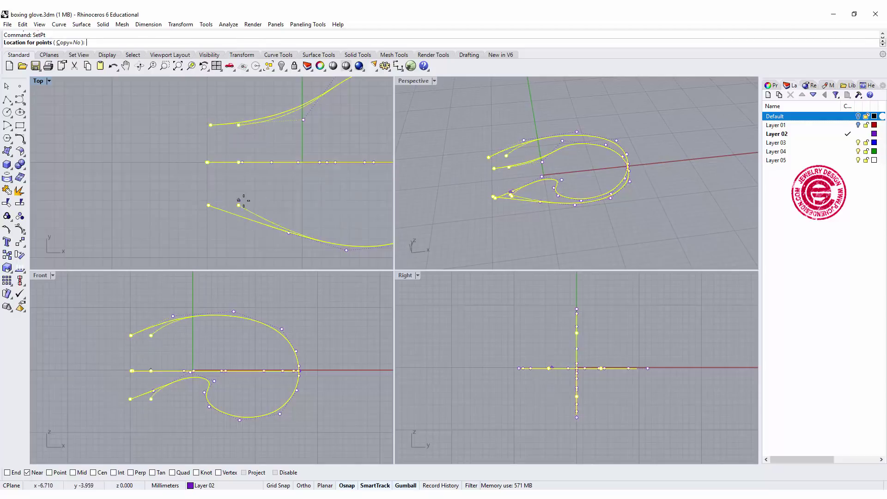
pyautogui.click(217, 200)
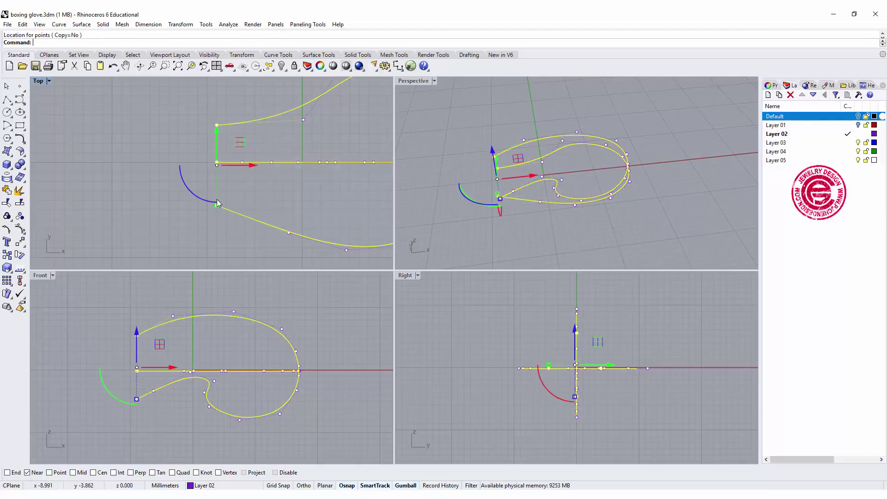
pyautogui.press('Escape')
# Maximize the Perspective view, orbit to the aligned curves and abandon a first interpolated-curve attempt
pyautogui.moveTo(457, 166)
pyautogui.mouseDown(button='right')
pyautogui.moveTo(488, 158)
pyautogui.moveTo(488, 172)
pyautogui.mouseUp(button='right')
pyautogui.press('Escape')
pyautogui.doubleClick(404, 81)
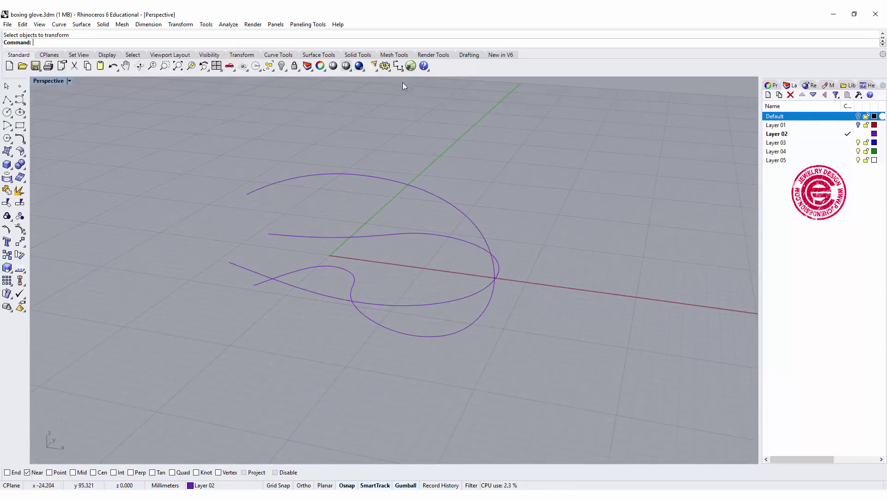
pyautogui.moveTo(398, 88)
pyautogui.mouseDown(button='right')
pyautogui.moveTo(246, 268)
pyautogui.moveTo(290, 220)
pyautogui.mouseUp(button='right')
pyautogui.moveTo(338, 256)
pyautogui.mouseDown(button='right')
pyautogui.moveTo(470, 215)
pyautogui.moveTo(420, 208)
pyautogui.moveTo(328, 242)
pyautogui.moveTo(269, 174)
pyautogui.mouseUp(button='right')
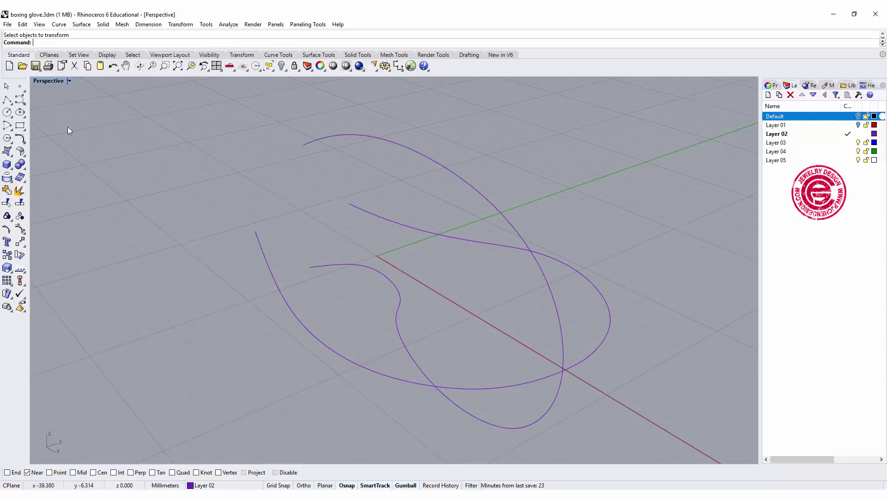
pyautogui.click(22, 103)
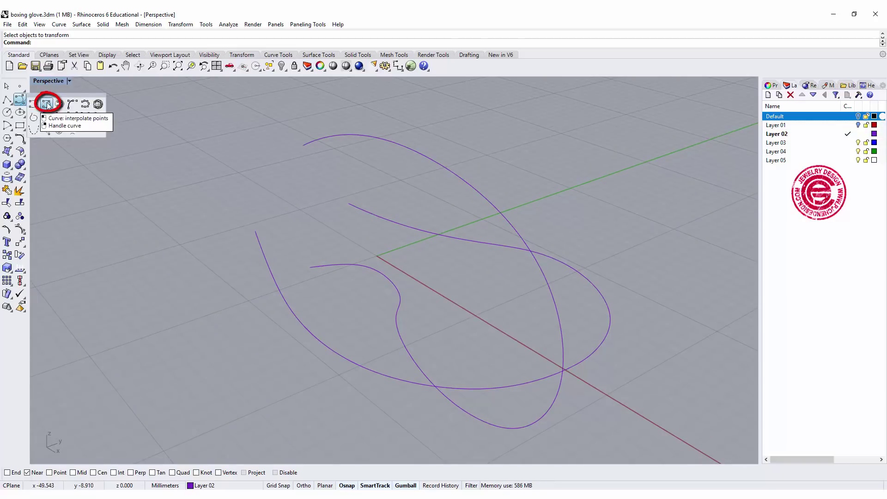
pyautogui.click(47, 104)
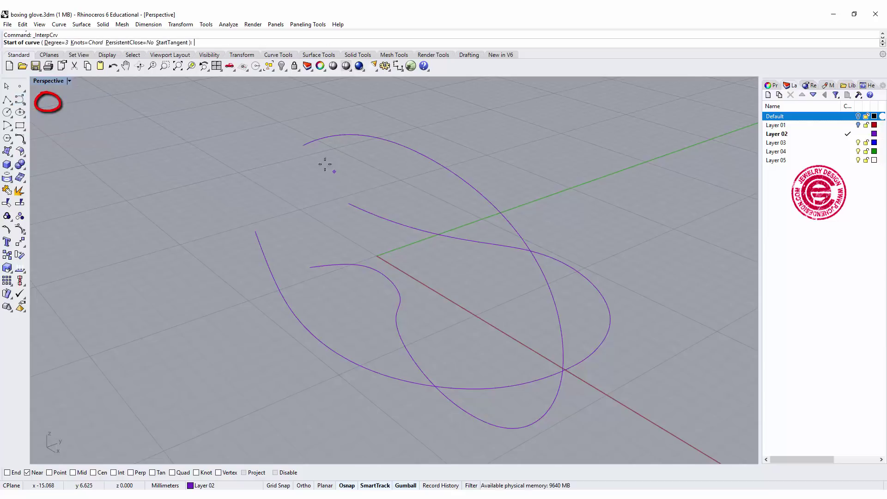
pyautogui.click(303, 146)
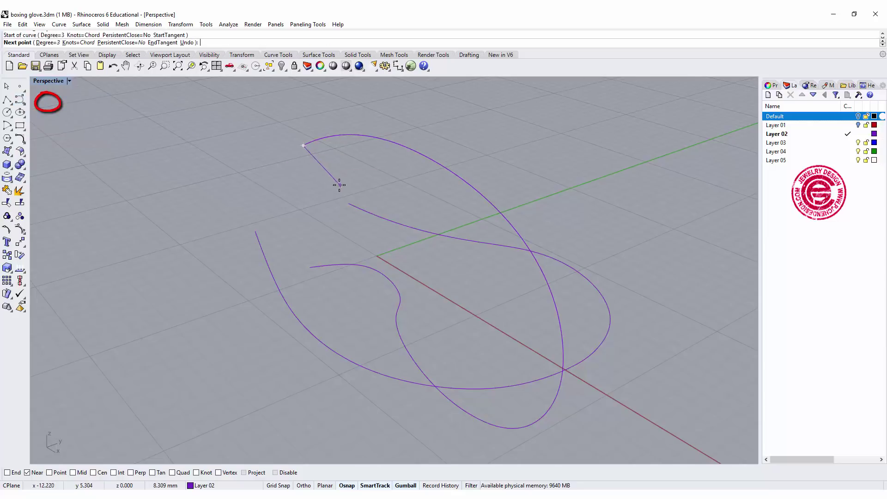
pyautogui.press('Escape')
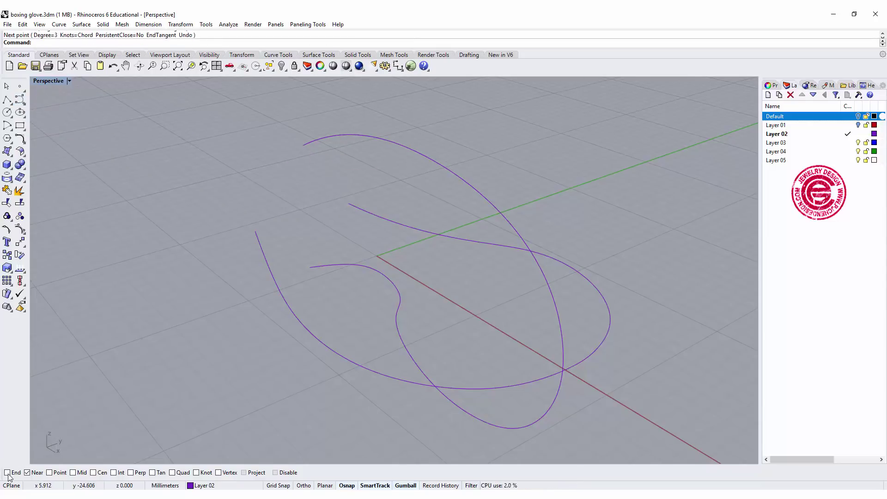
# Draw a closed interpolated curve through the top, middle and lower curve ends
pyautogui.rightClick(310, 159)
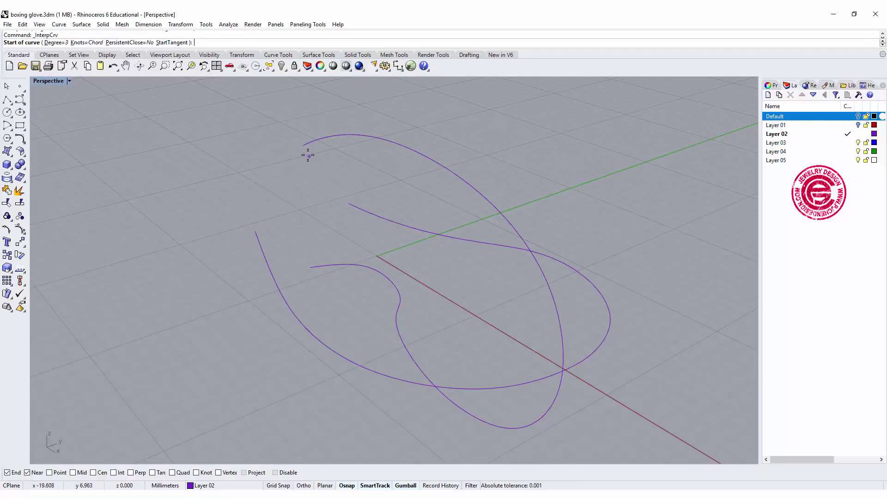
pyautogui.click(303, 146)
pyautogui.click(349, 204)
pyautogui.click(308, 268)
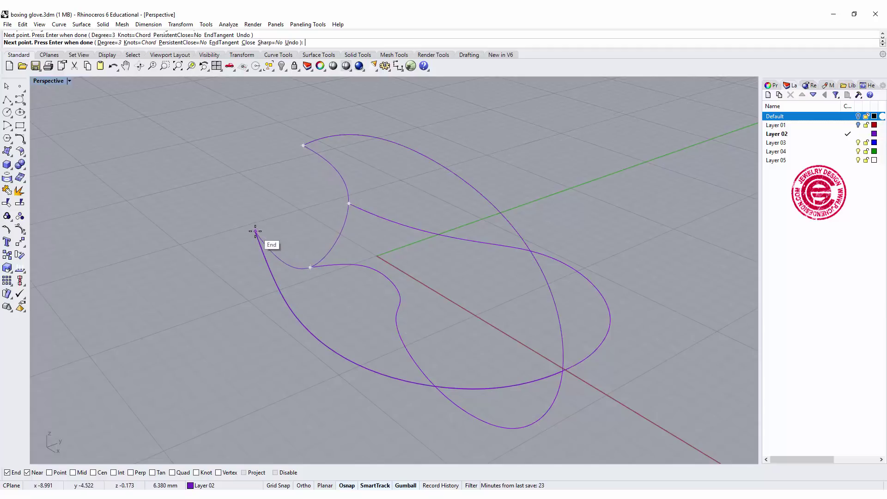
pyautogui.click(304, 146)
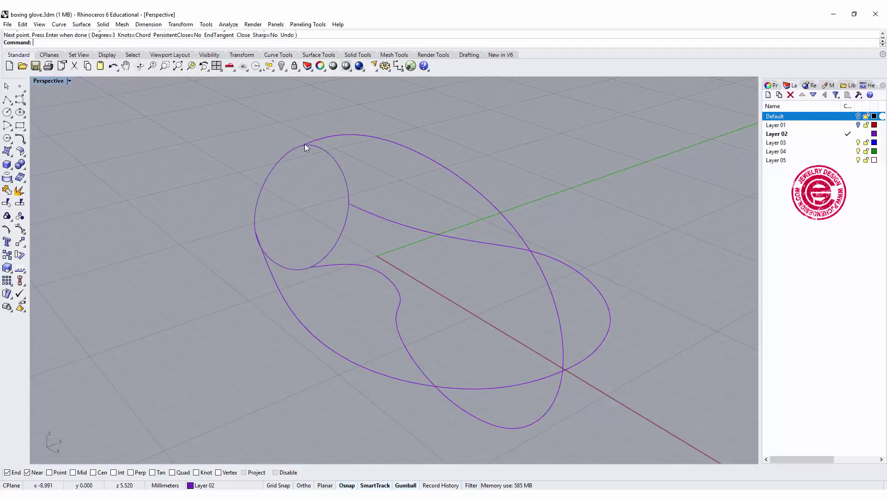
pyautogui.scroll(-3, 386, 253)
pyautogui.moveTo(387, 253)
pyautogui.mouseDown(button='right')
pyautogui.moveTo(547, 264)
pyautogui.moveTo(613, 253)
pyautogui.moveTo(521, 282)
pyautogui.moveTo(342, 282)
pyautogui.moveTo(331, 261)
pyautogui.mouseUp(button='right')
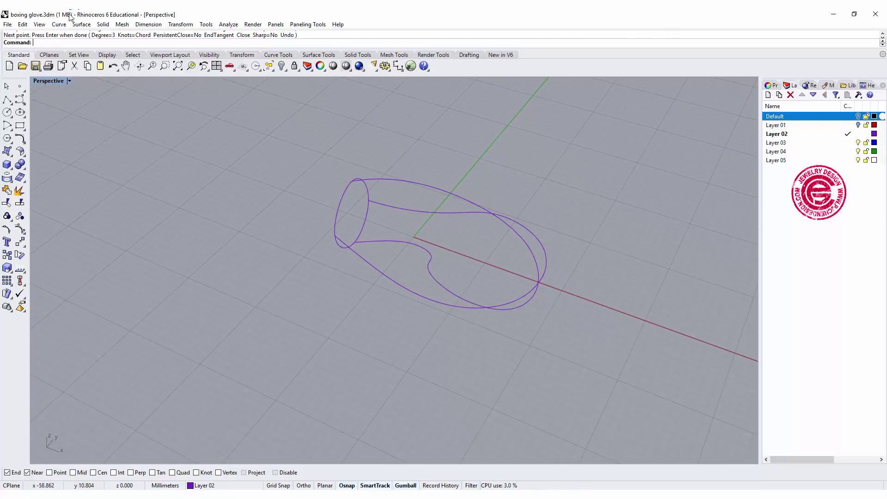
# Build the glove body surface with Curve Network from all the window-selected glove curves
pyautogui.click(82, 23)
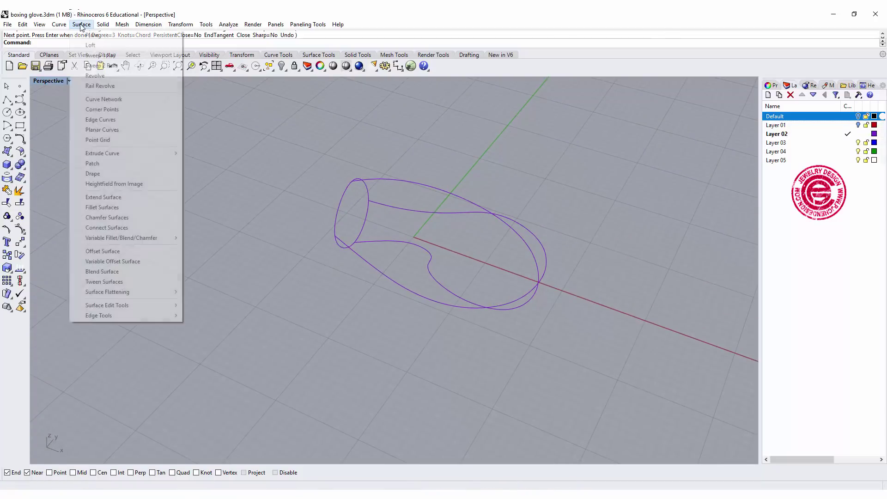
pyautogui.click(122, 101)
pyautogui.moveTo(247, 129); pyautogui.dragTo(714, 395)
pyautogui.press('Return')
pyautogui.moveTo(624, 339)
pyautogui.mouseDown(button='right')
pyautogui.moveTo(524, 276)
pyautogui.moveTo(584, 308)
pyautogui.moveTo(573, 321)
pyautogui.moveTo(500, 254)
pyautogui.moveTo(430, 243)
pyautogui.moveTo(294, 277)
pyautogui.mouseUp(button='right')
pyautogui.click(70, 226)
pyautogui.moveTo(208, 257); pyautogui.dragTo(324, 272, button='right')
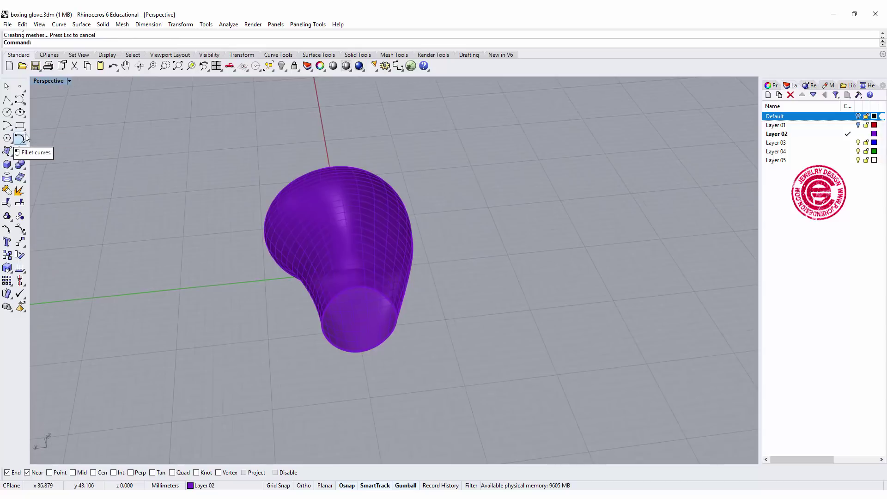
pyautogui.click(11, 170)
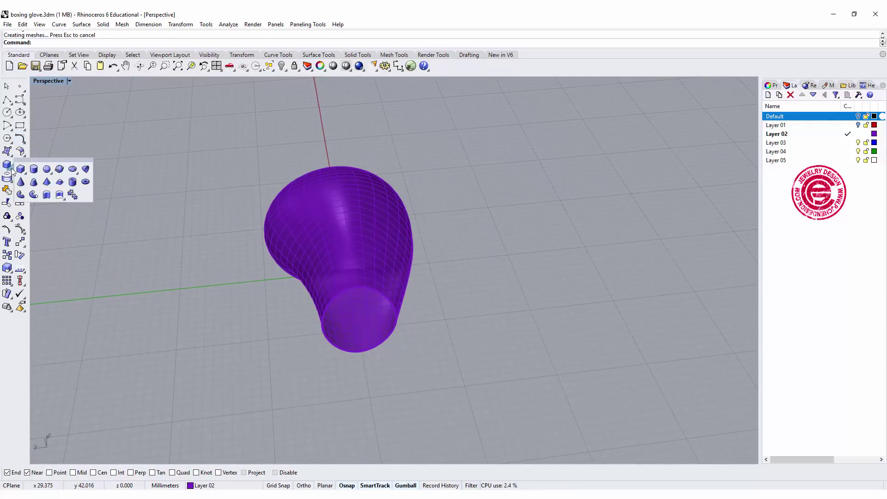
# Return to the four-view layout and draw a sphere beside the glove's thumb
pyautogui.doubleClick(55, 81)
pyautogui.scroll(-2, 105, 122)
pyautogui.scroll(-2, 194, 153)
pyautogui.click(12, 176)
pyautogui.click(171, 369)
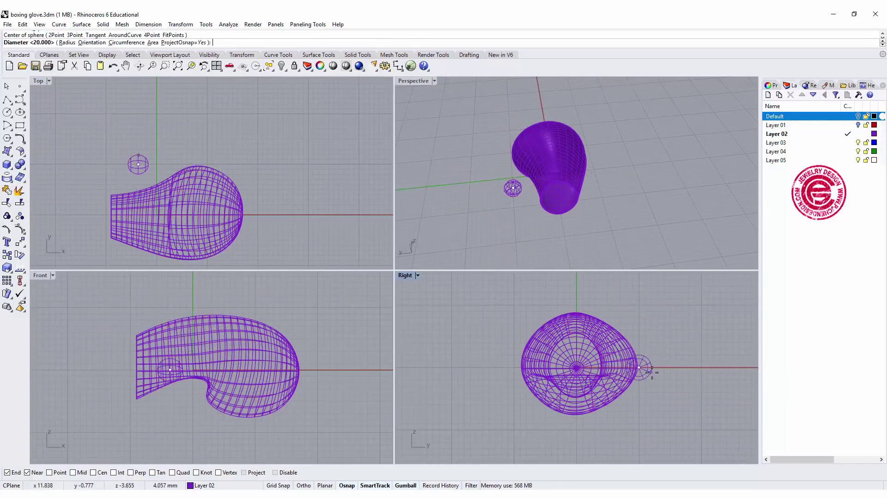
pyautogui.click(666, 366)
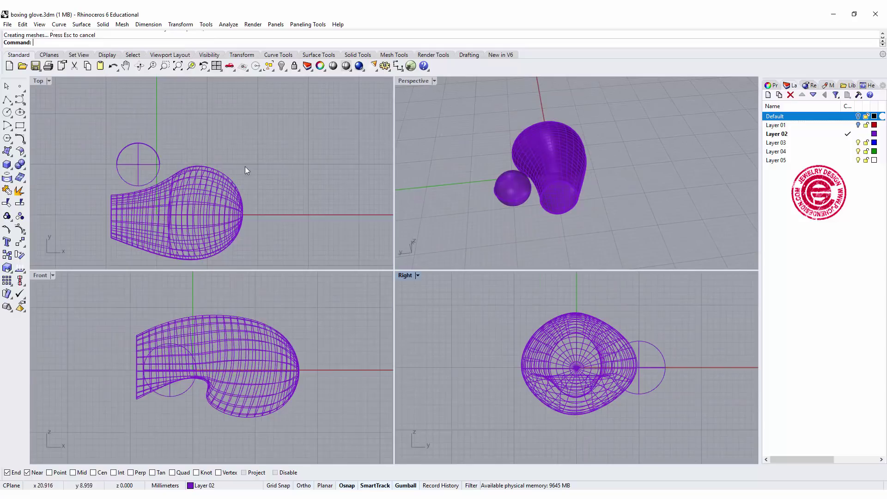
# Stretch the sphere into an ellipsoid and rotate it against the glove body
pyautogui.click(156, 171)
pyautogui.moveTo(168, 162); pyautogui.dragTo(164, 184)
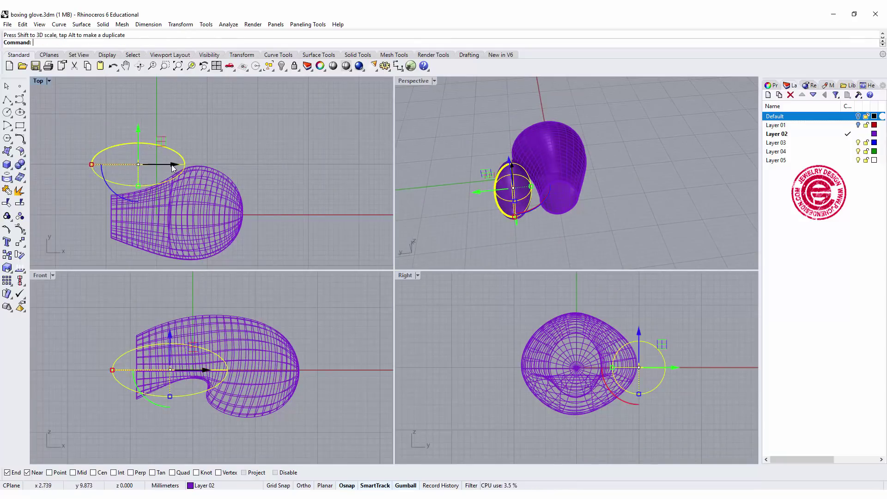
pyautogui.moveTo(110, 192)
pyautogui.mouseDown()
pyautogui.moveTo(127, 156)
pyautogui.moveTo(156, 154)
pyautogui.mouseUp()
pyautogui.click(430, 191)
pyautogui.moveTo(429, 191)
pyautogui.mouseDown(button='right')
pyautogui.moveTo(654, 161)
pyautogui.moveTo(568, 188)
pyautogui.mouseUp(button='right')
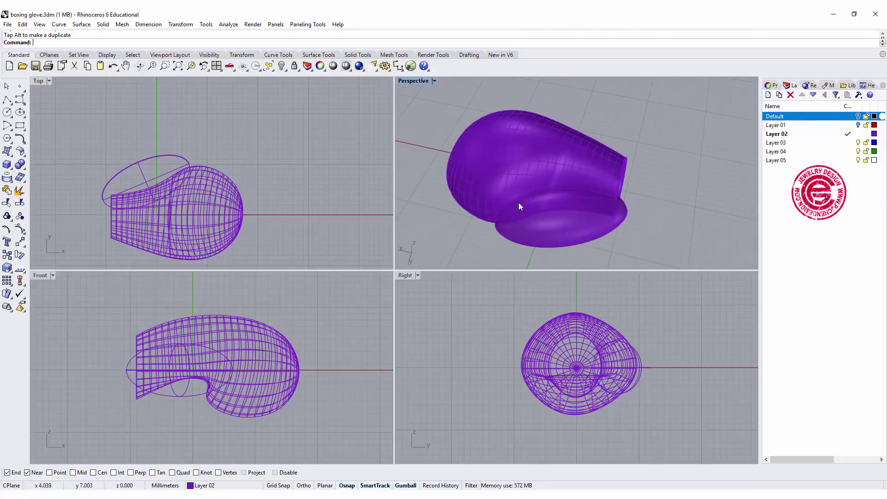
pyautogui.scroll(3, 519, 200)
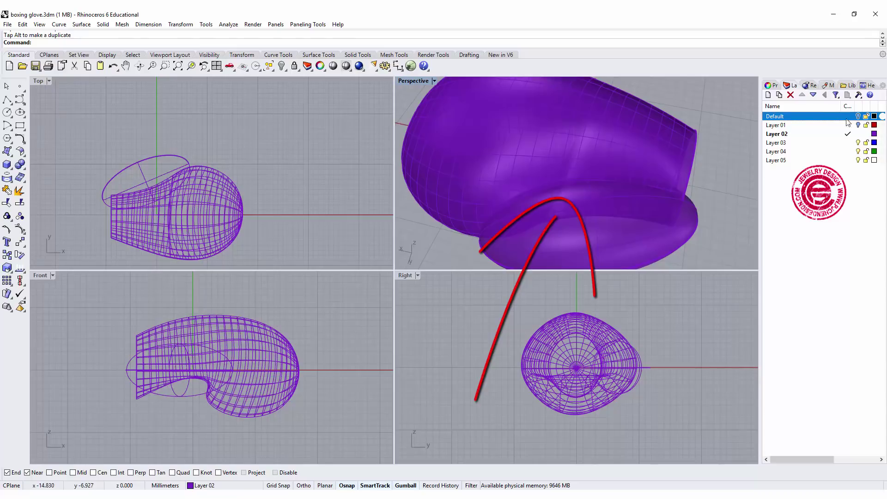
# Set Layer 02's colour to black
pyautogui.click(874, 133)
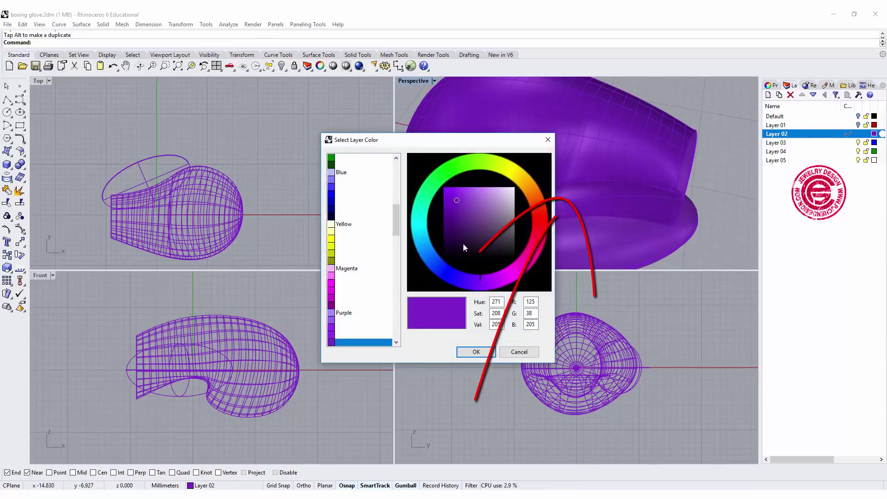
pyautogui.moveTo(463, 244); pyautogui.dragTo(431, 266)
pyautogui.click(468, 353)
# Delete the ellipsoid thumb surface, leaving only the glove body
pyautogui.moveTo(569, 208)
pyautogui.mouseDown(button='right')
pyautogui.moveTo(610, 168)
pyautogui.moveTo(515, 162)
pyautogui.mouseUp(button='right')
pyautogui.moveTo(556, 131); pyautogui.dragTo(539, 197, button='right')
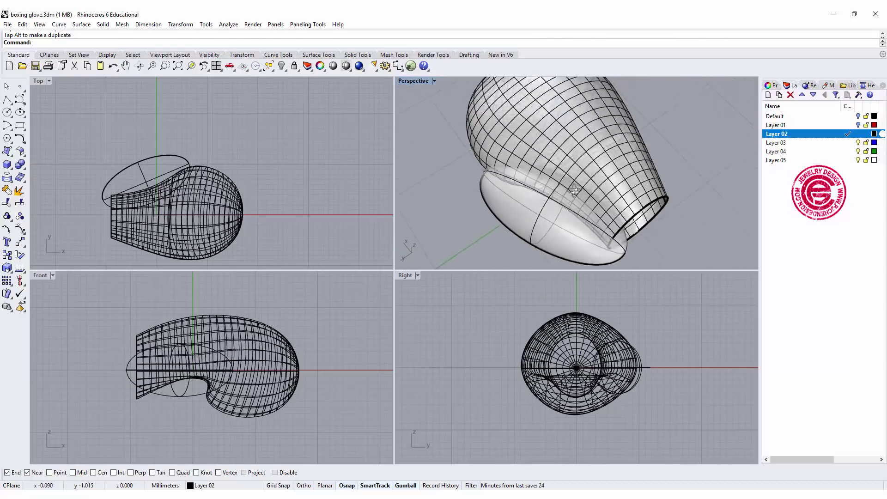
pyautogui.click(503, 203)
pyautogui.click(582, 159)
pyautogui.click(454, 176)
pyautogui.click(495, 190)
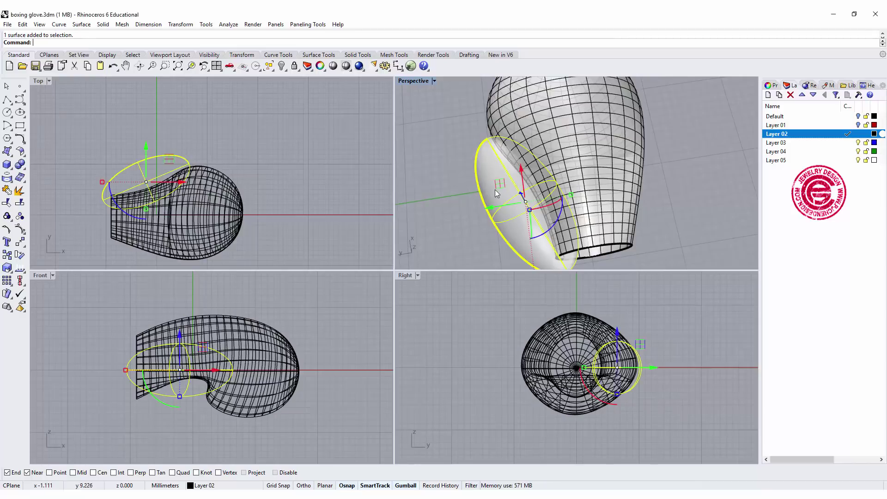
pyautogui.press('Delete')
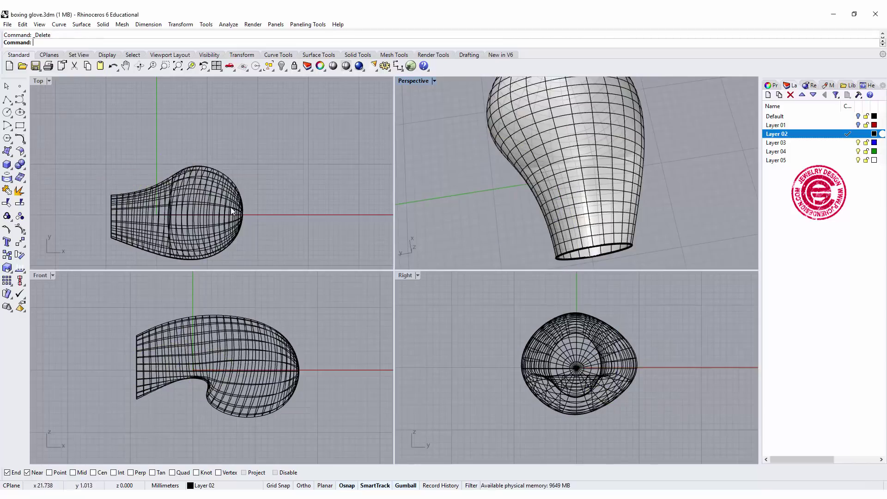
# Maximize the Top view, change Layer 03 from blue to red and make it current
pyautogui.doubleClick(38, 81)
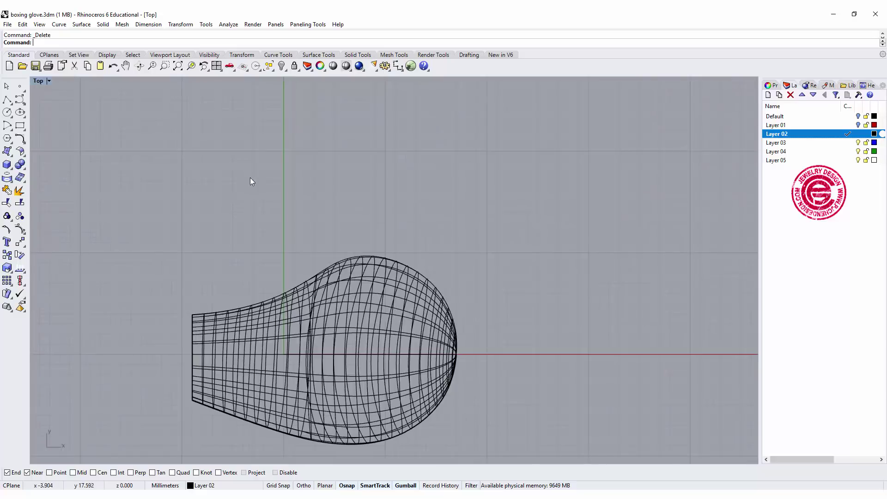
pyautogui.scroll(2, 330, 205)
pyautogui.scroll(2, 291, 228)
pyautogui.scroll(2, 276, 210)
pyautogui.scroll(1, 252, 215)
pyautogui.click(7, 165)
pyautogui.click(13, 101)
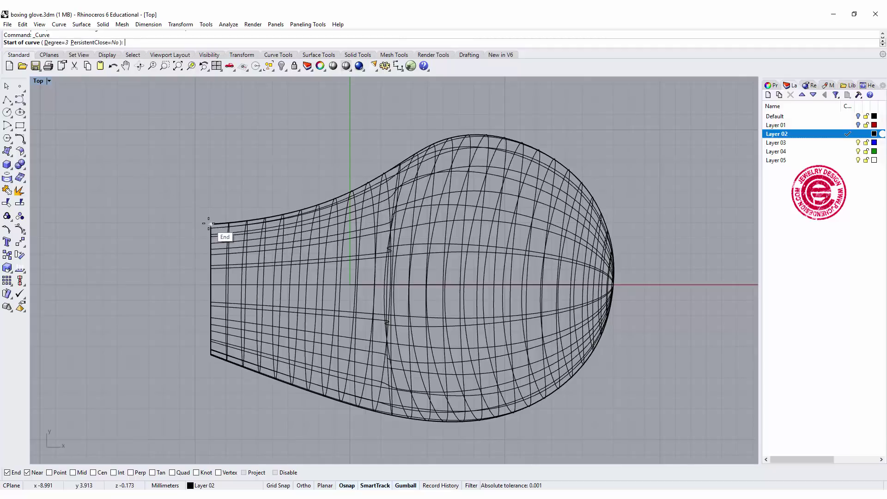
pyautogui.click(874, 142)
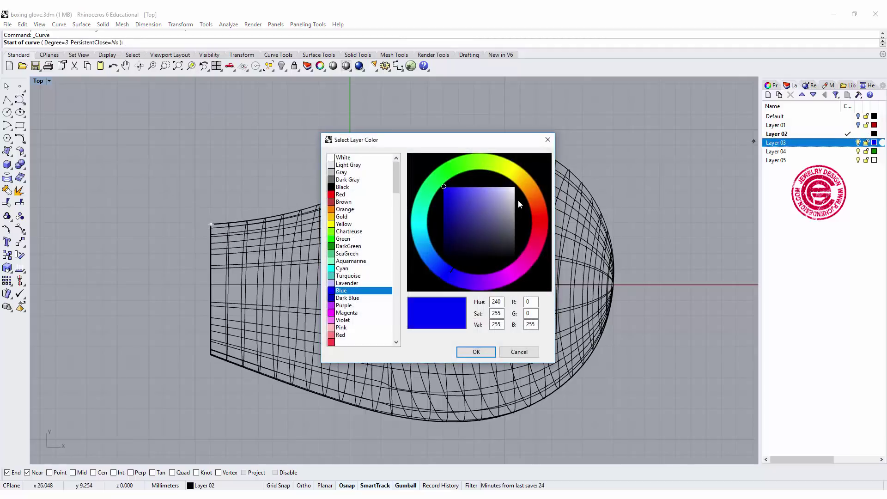
pyautogui.click(539, 224)
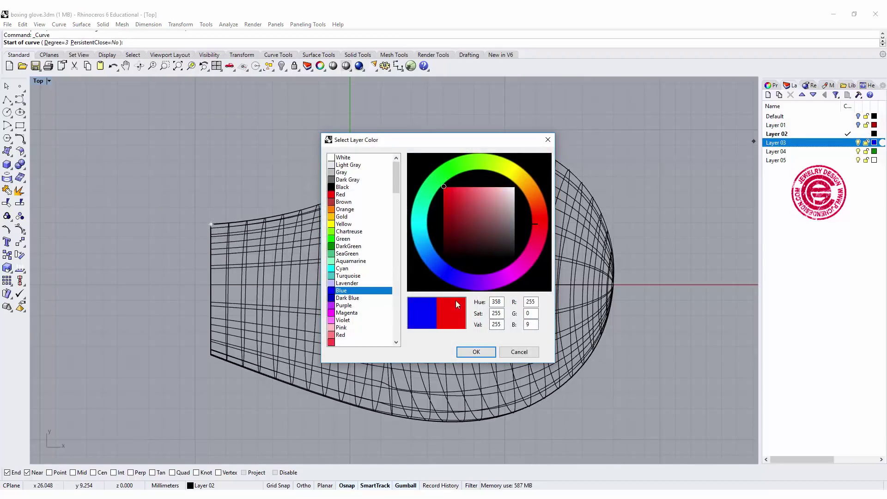
pyautogui.click(476, 352)
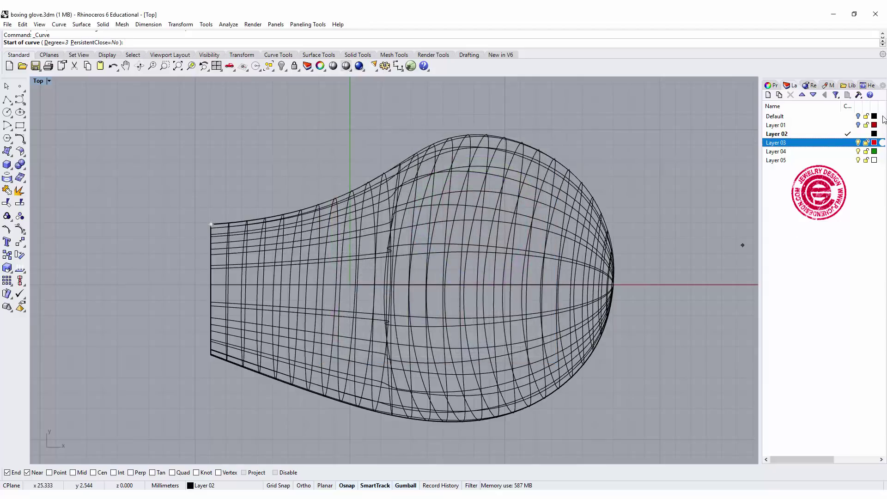
pyautogui.click(848, 142)
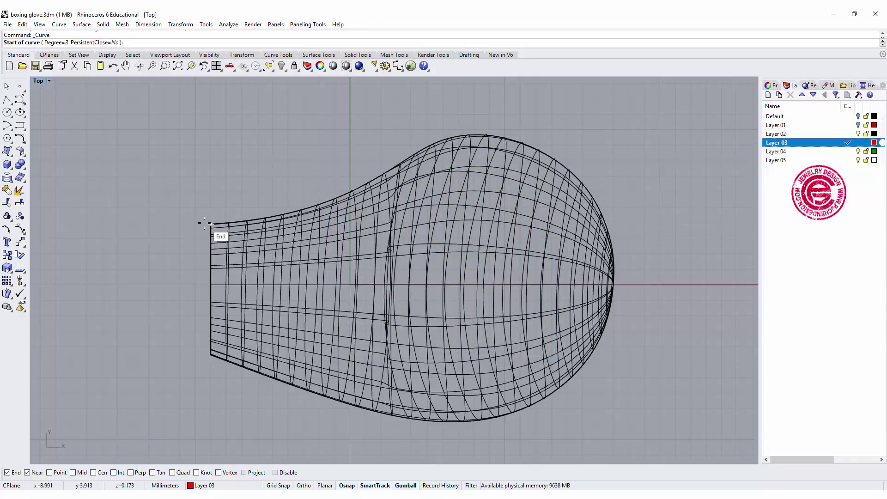
# Draw a nine-point curve arching from the cuff's top corner over the glove to its bottom corner
pyautogui.click(212, 224)
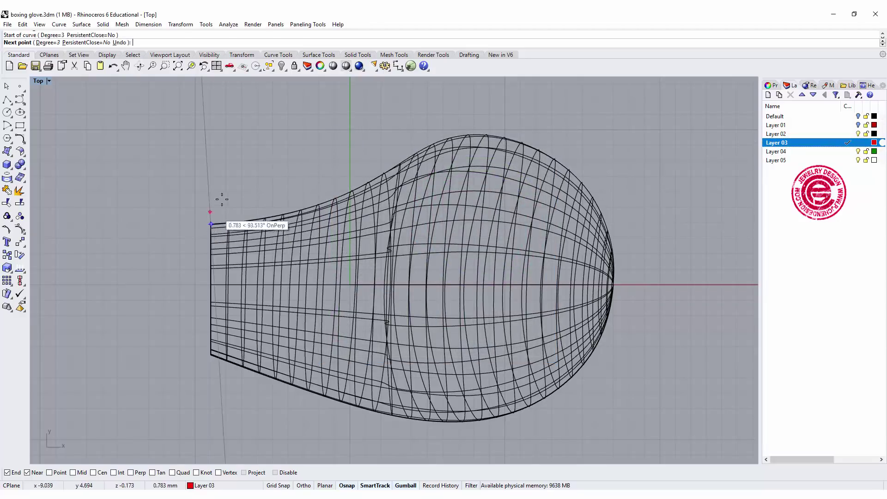
pyautogui.click(255, 179)
pyautogui.click(312, 128)
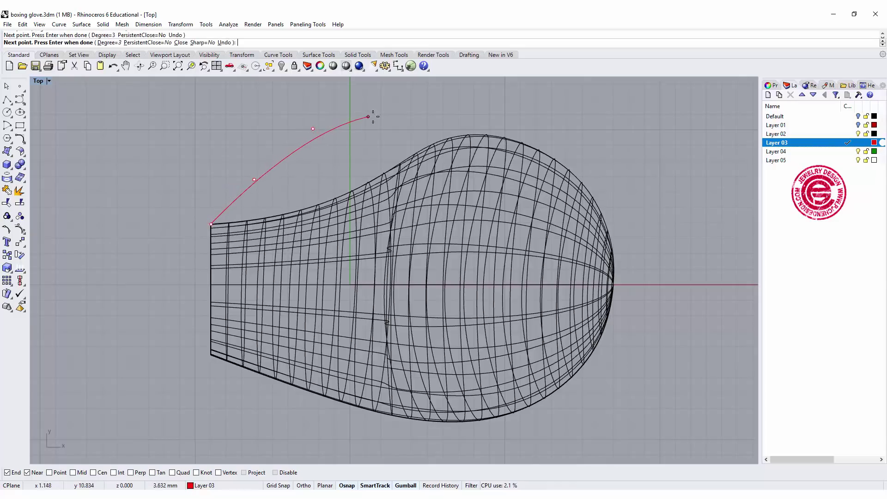
pyautogui.click(386, 112)
pyautogui.click(427, 123)
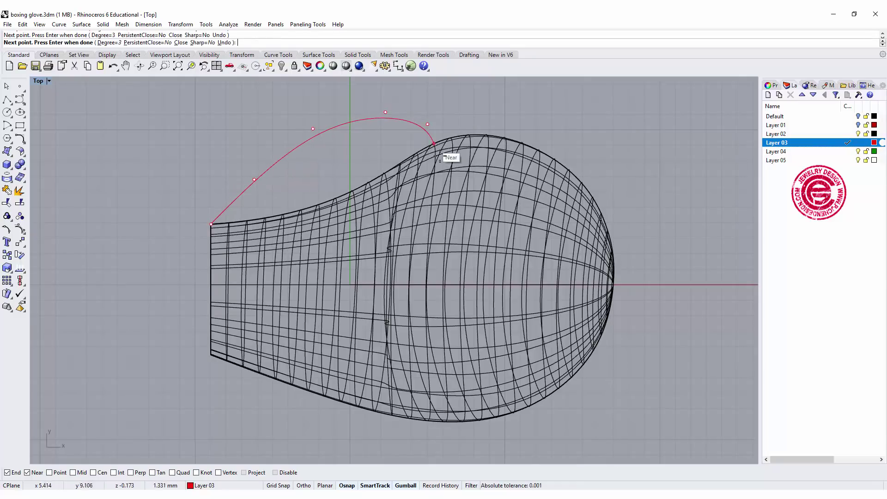
pyautogui.click(450, 200)
pyautogui.click(419, 273)
pyautogui.click(336, 309)
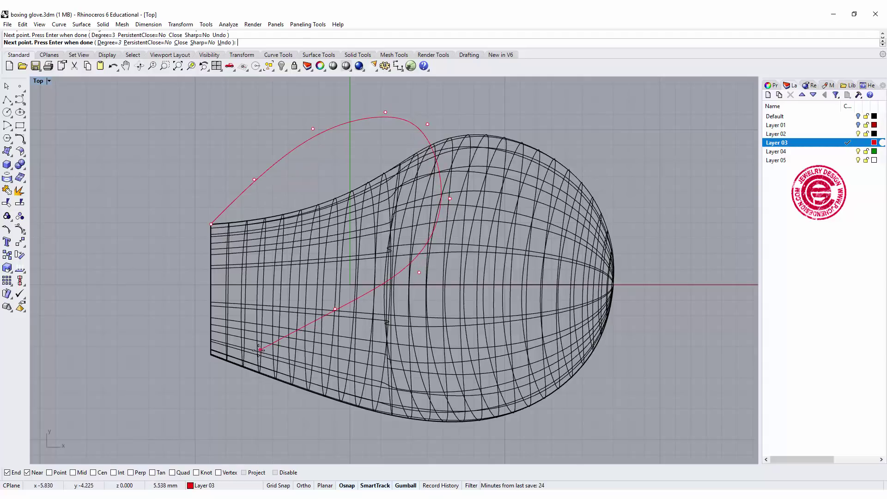
pyautogui.click(208, 353)
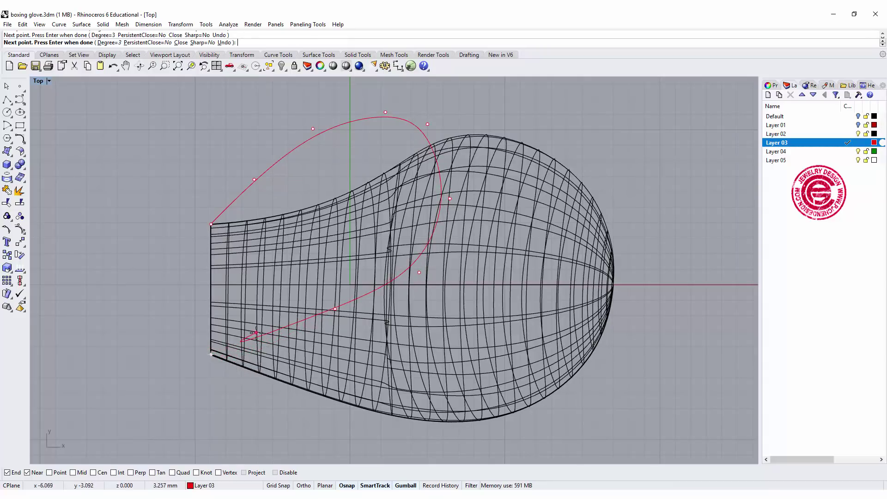
pyautogui.press('Return')
# Select the red curve and drag one of its control points to reshape it
pyautogui.click(273, 334)
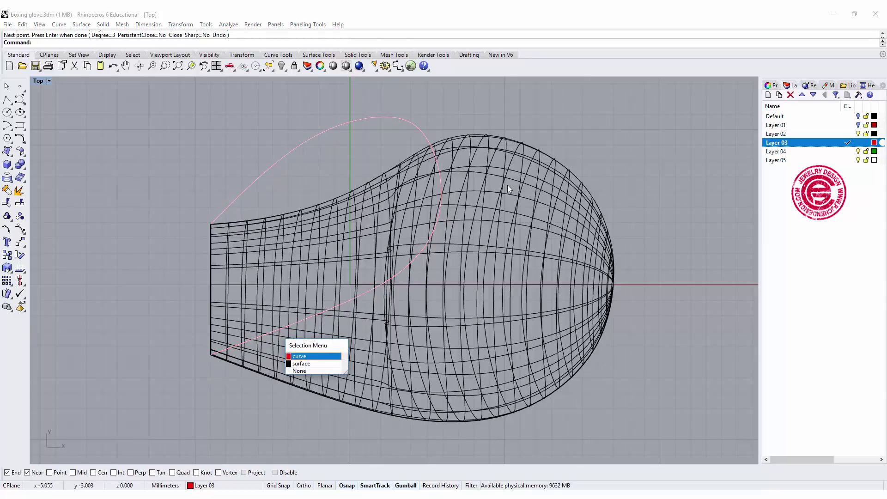
pyautogui.press('Escape')
pyautogui.click(417, 126)
pyautogui.rightClick(447, 139)
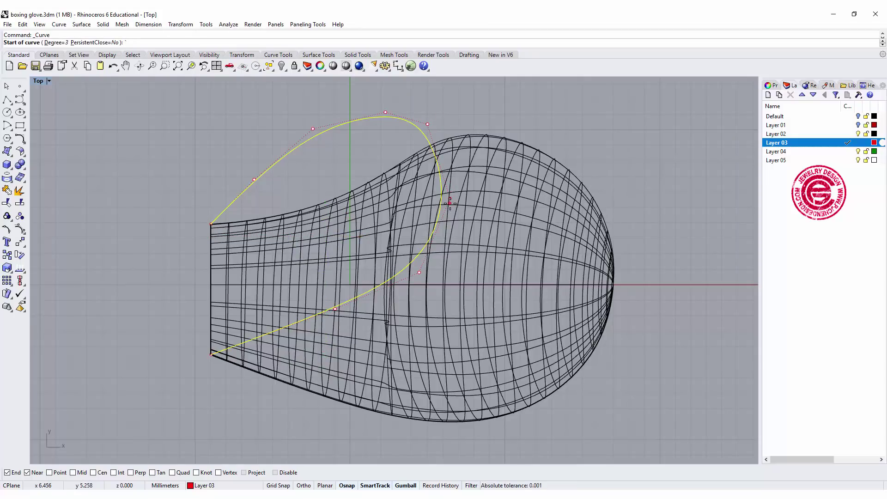
pyautogui.press('Escape')
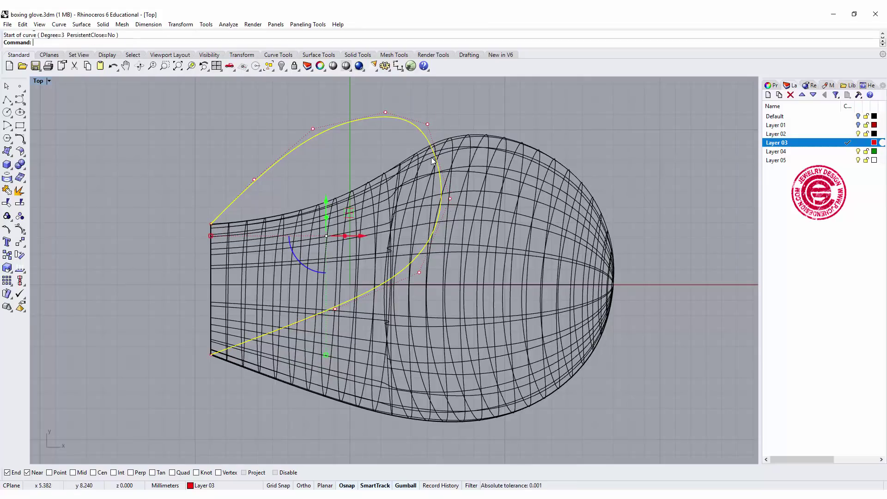
pyautogui.click(451, 197)
pyautogui.moveTo(468, 187); pyautogui.dragTo(493, 167)
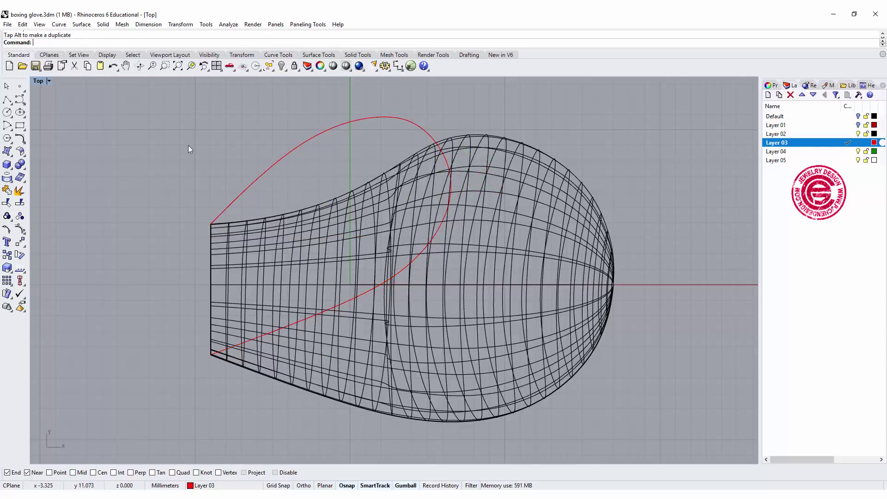
# Restore the four-view layout, orbit Perspective and reselect the red curve
pyautogui.doubleClick(37, 82)
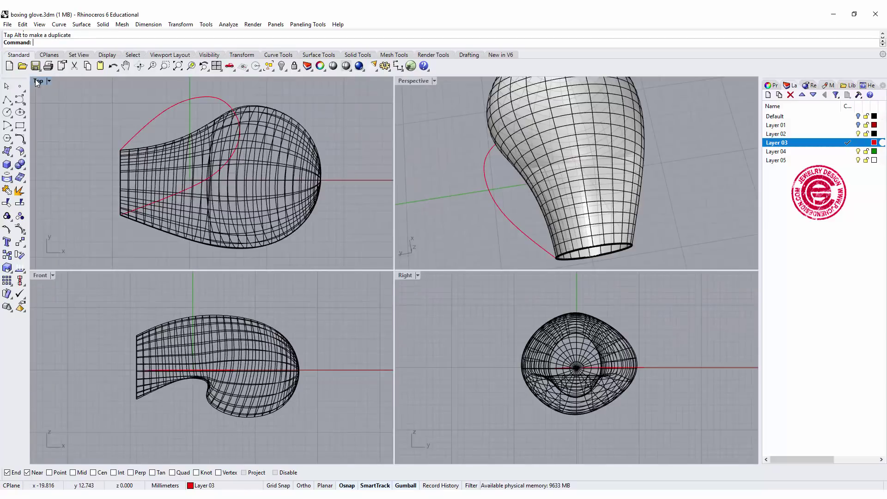
pyautogui.moveTo(583, 228)
pyautogui.mouseDown(button='right')
pyautogui.moveTo(613, 145)
pyautogui.moveTo(575, 165)
pyautogui.moveTo(587, 158)
pyautogui.mouseUp(button='right')
pyautogui.click(500, 169)
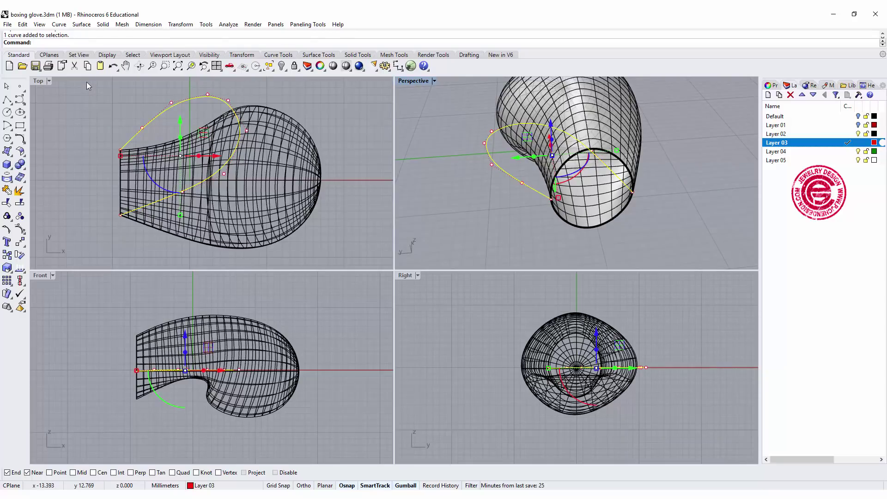
# Split the red curve at a point on the glove outline and check both pieces
pyautogui.click(21, 202)
pyautogui.click(104, 43)
pyautogui.scroll(3, 236, 114)
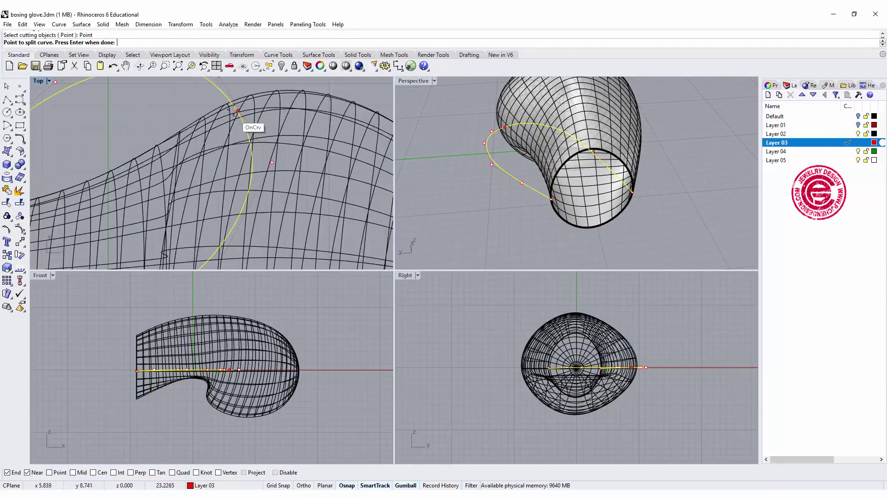
pyautogui.scroll(-4, 251, 130)
pyautogui.click(251, 131)
pyautogui.press('Return')
pyautogui.click(196, 132)
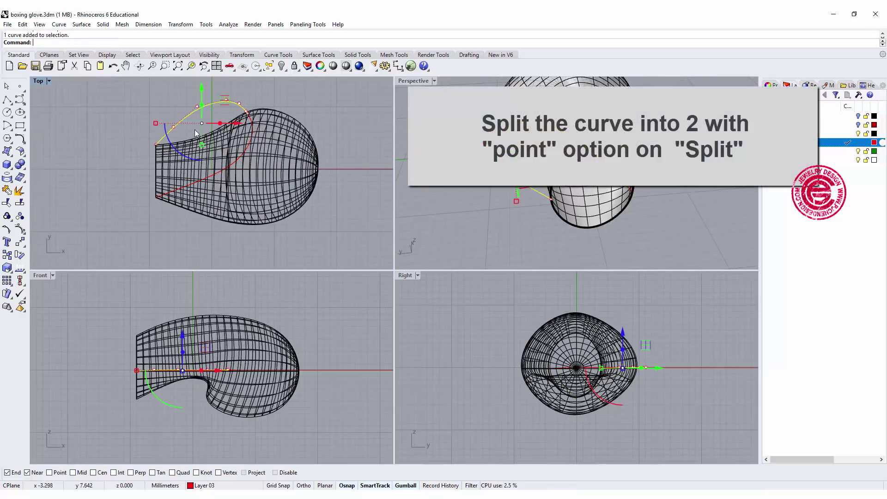
pyautogui.click(217, 177)
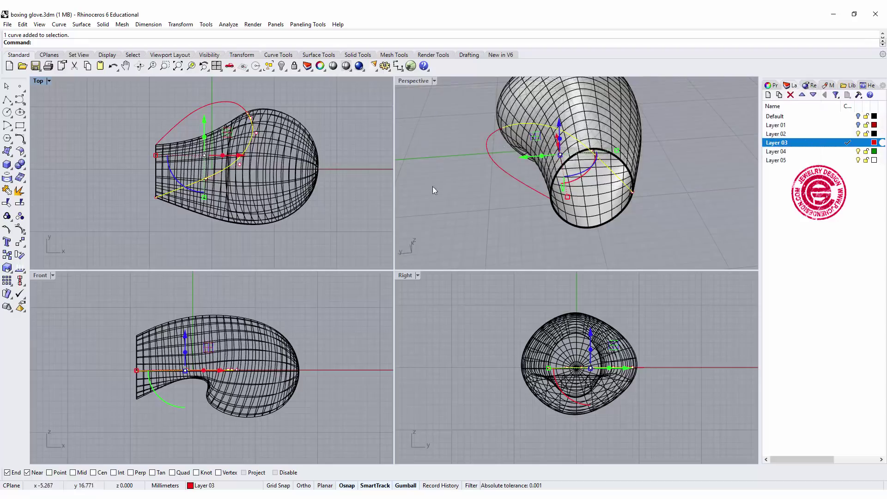
pyautogui.click(486, 182)
# Create a trial Sweep 2 Rails surface from the two red curve pieces and the cuff edge
pyautogui.click(82, 25)
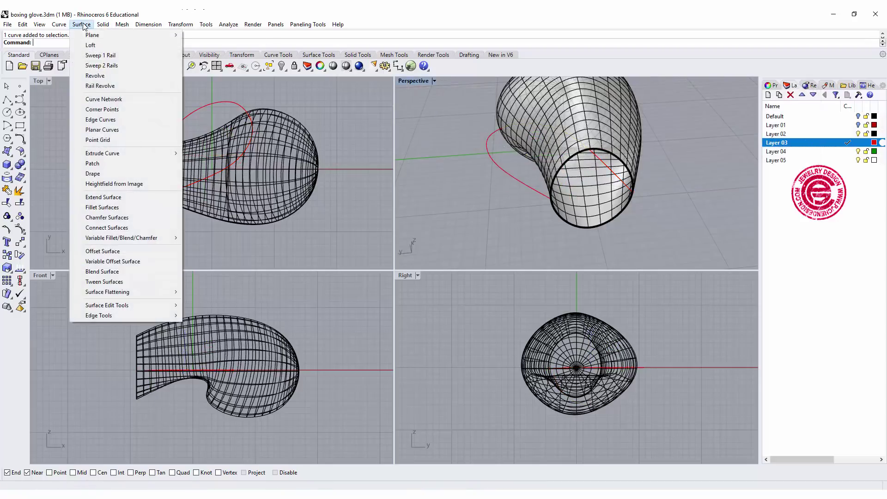
pyautogui.click(97, 64)
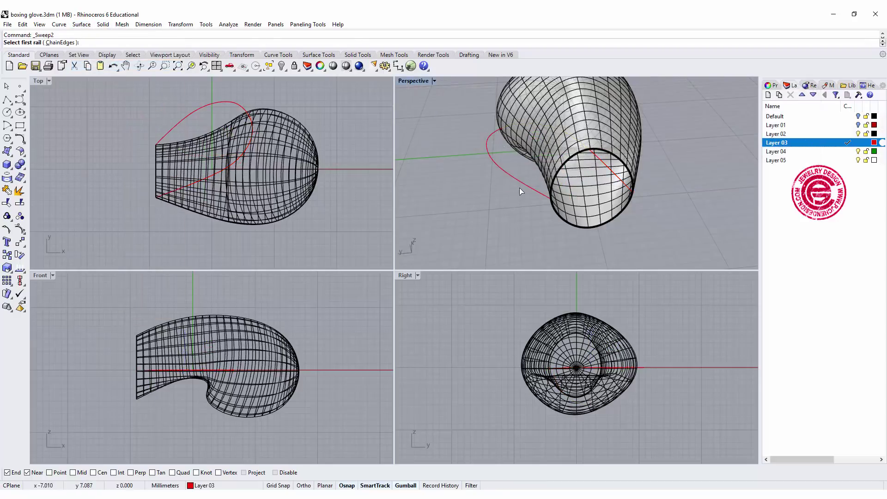
pyautogui.click(535, 195)
pyautogui.click(626, 187)
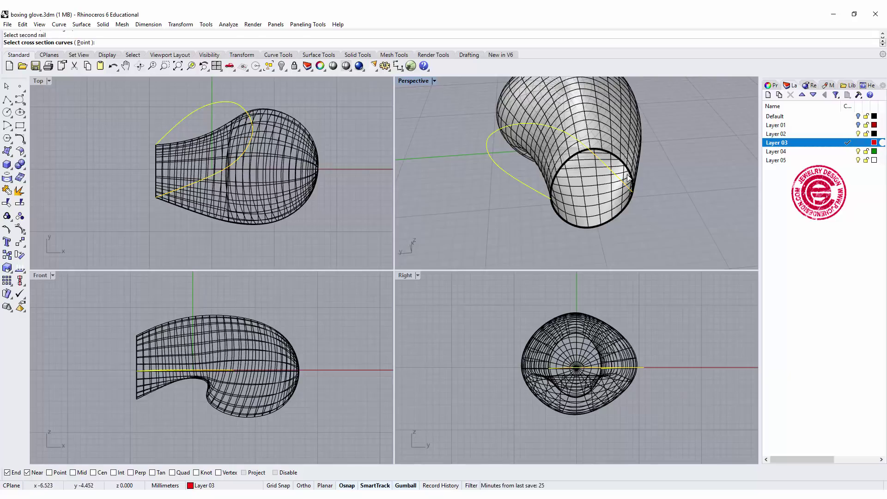
pyautogui.click(628, 176)
pyautogui.click(672, 204)
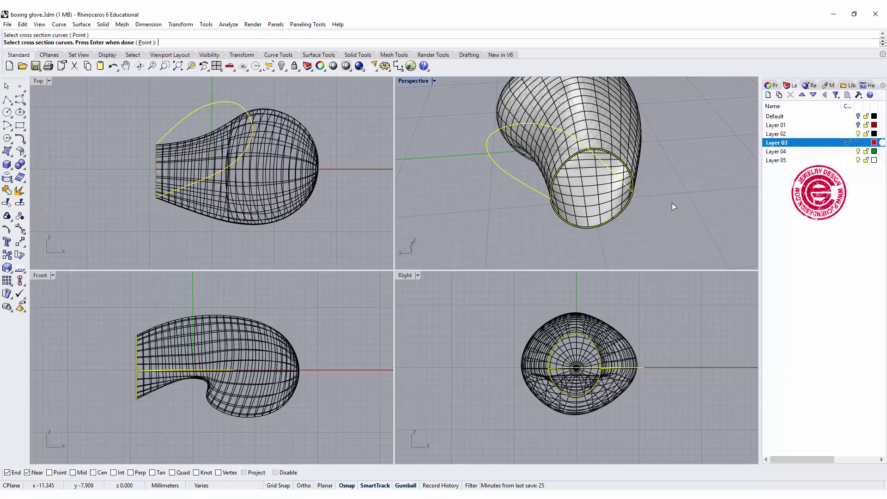
pyautogui.press('Return')
pyautogui.press('Return')
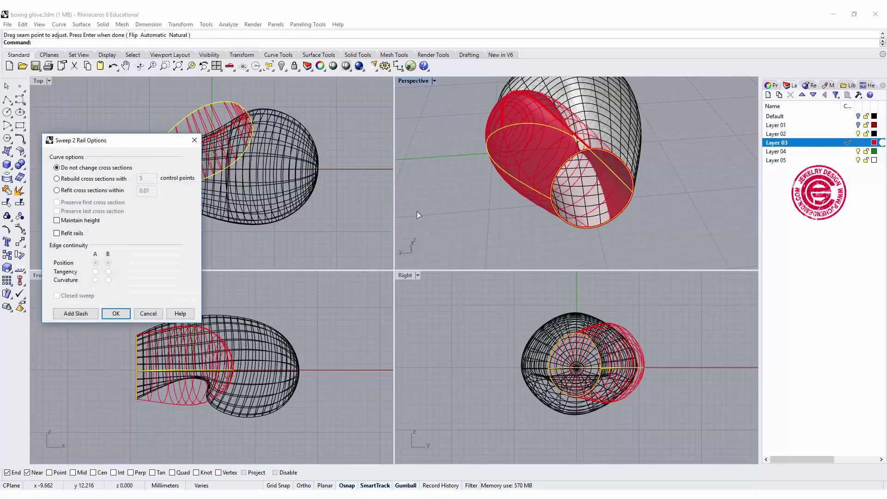
pyautogui.click(115, 313)
# Delete the trial red sweep surface
pyautogui.moveTo(663, 225)
pyautogui.mouseDown(button='right')
pyautogui.moveTo(702, 148)
pyautogui.moveTo(575, 150)
pyautogui.moveTo(609, 199)
pyautogui.mouseUp(button='right')
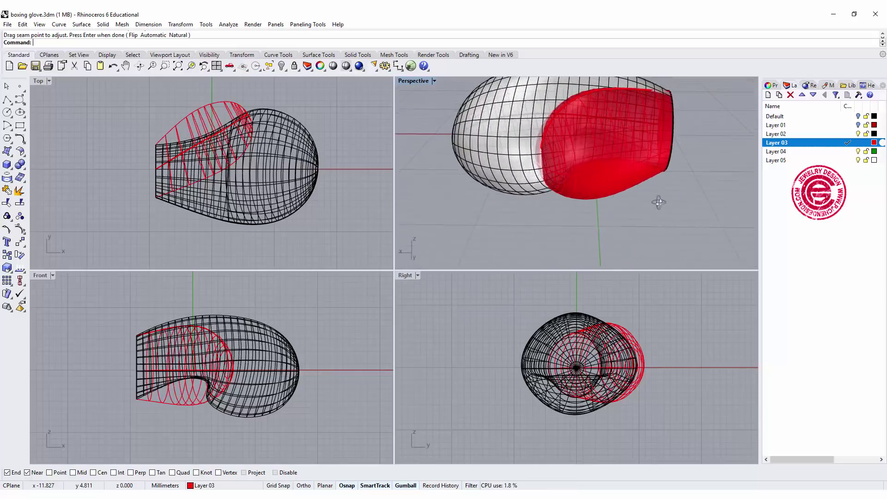
pyautogui.moveTo(610, 199)
pyautogui.mouseDown(button='right')
pyautogui.moveTo(556, 205)
pyautogui.moveTo(501, 196)
pyautogui.mouseUp(button='right')
pyautogui.click(556, 206)
pyautogui.press('Delete')
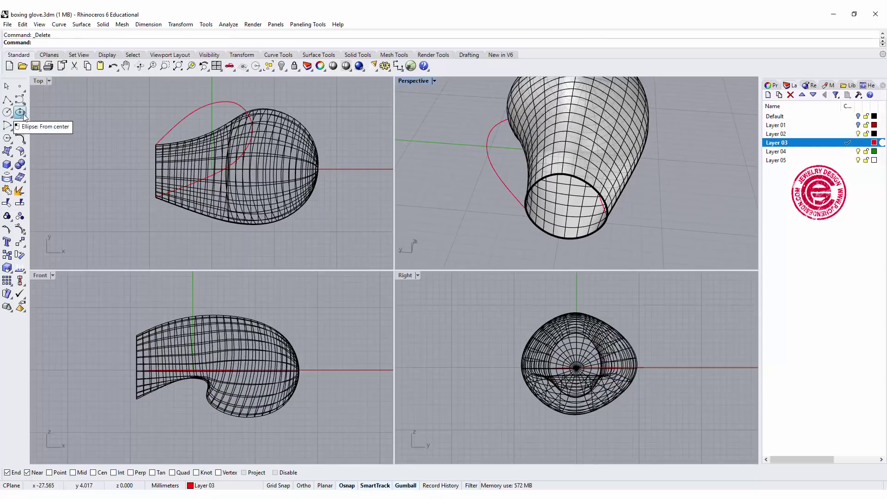
# Draw an upright diameter ellipse with its axis spanning the two red rail curves
pyautogui.click(23, 115)
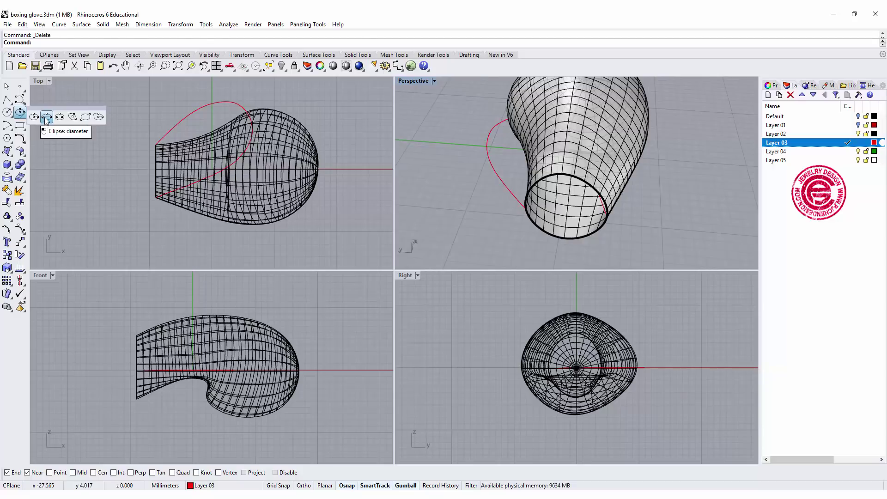
pyautogui.click(47, 117)
pyautogui.click(188, 115)
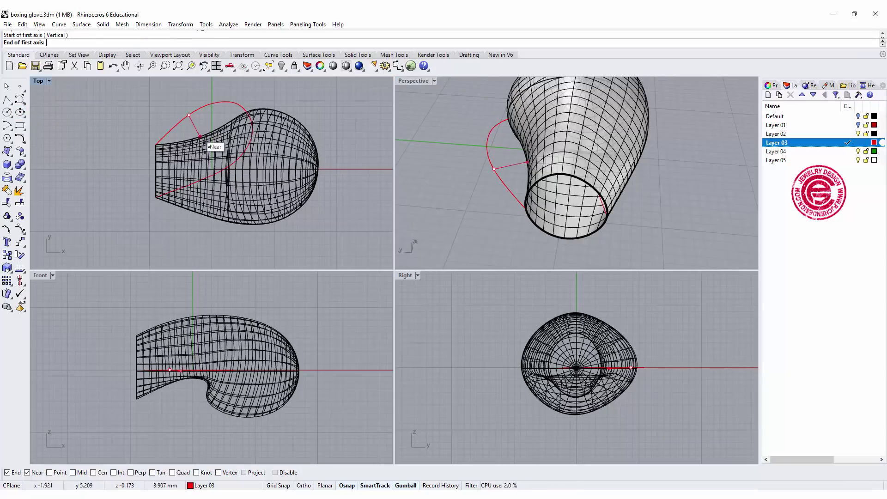
pyautogui.click(216, 171)
pyautogui.scroll(2, 196, 345)
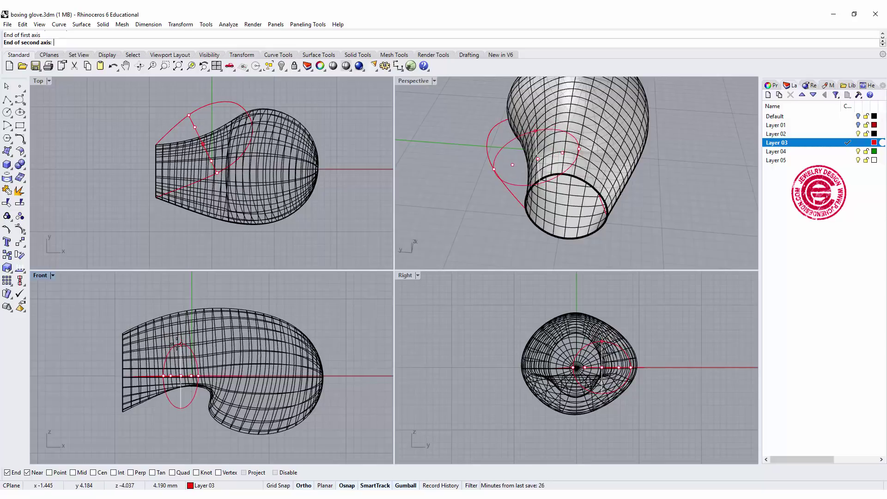
pyautogui.click(179, 342)
pyautogui.moveTo(448, 178)
pyautogui.mouseDown(button='right')
pyautogui.moveTo(506, 158)
pyautogui.moveTo(567, 181)
pyautogui.mouseUp(button='right')
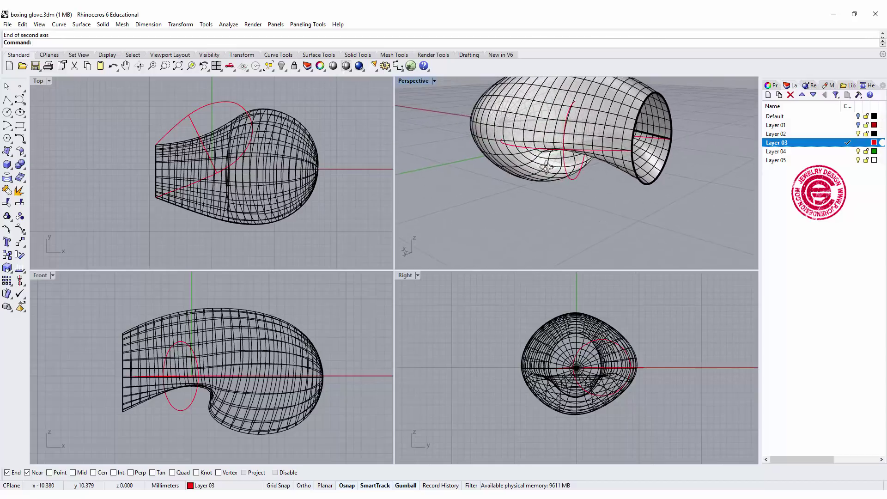
# Cancel the repeated ellipse command and inspect the new ellipse
pyautogui.press('Return')
pyautogui.press('Escape')
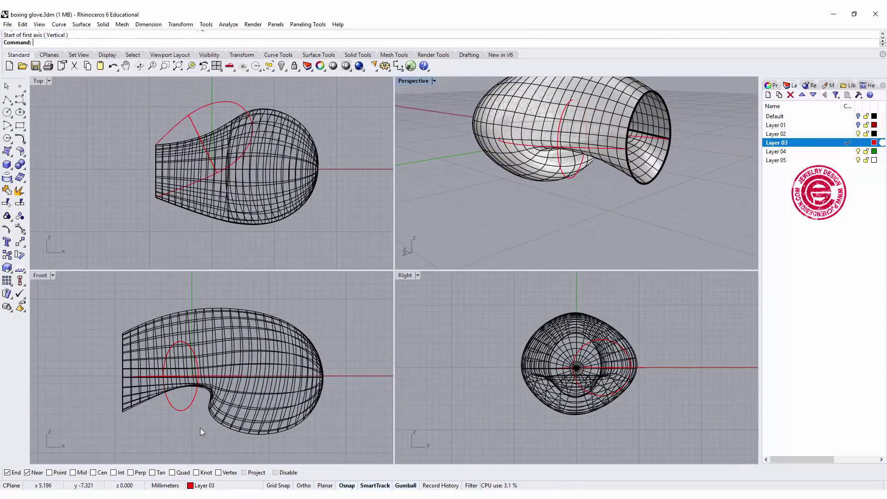
pyautogui.click(176, 413)
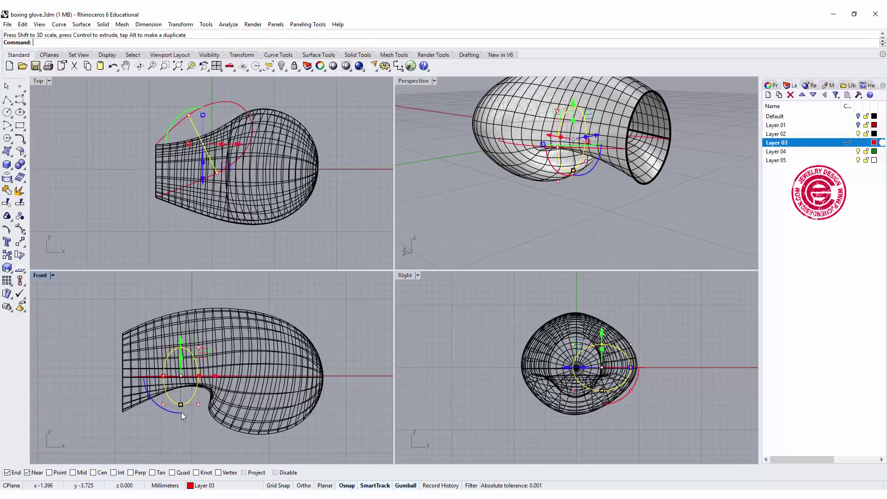
pyautogui.press('Escape')
pyautogui.moveTo(645, 194); pyautogui.dragTo(601, 224, button='right')
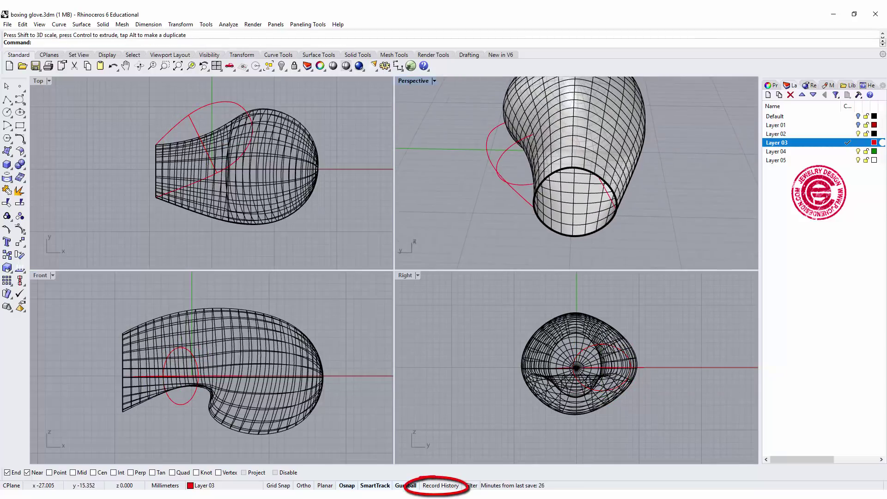
# Start Sweep 2 Rails with both red rails, the cuff edge, the ellipse and the rails' end point
pyautogui.click(82, 24)
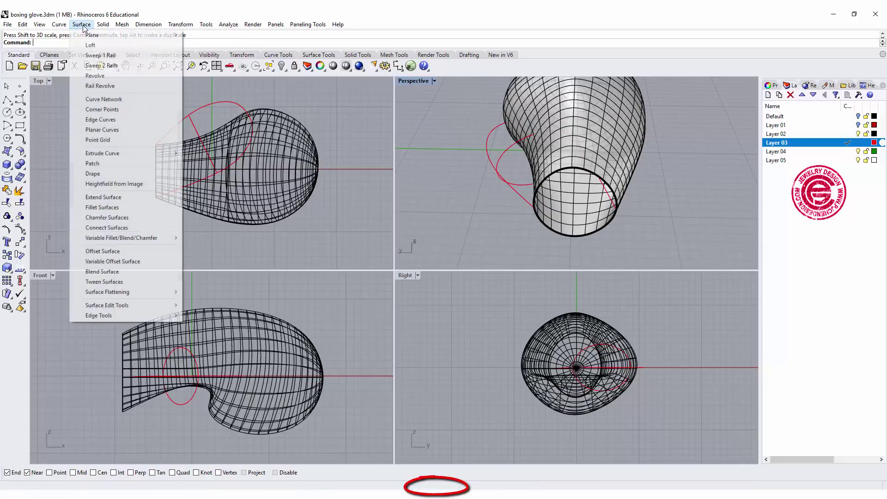
pyautogui.click(98, 68)
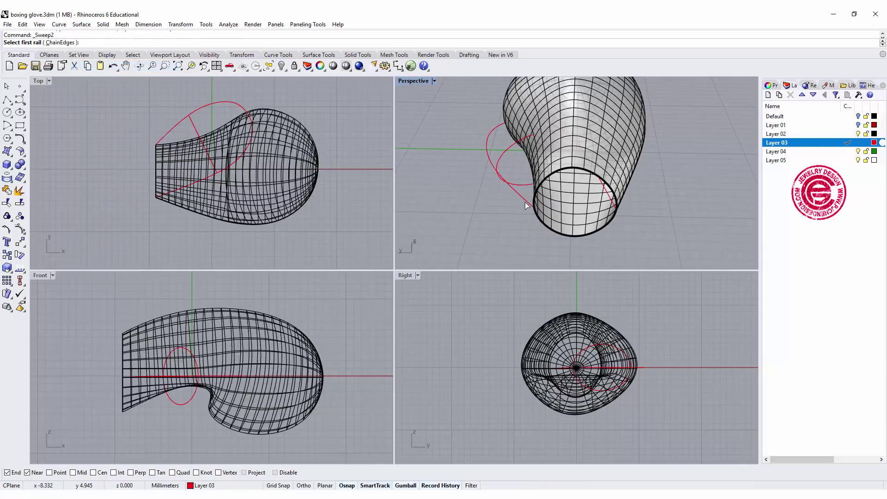
pyautogui.click(525, 205)
pyautogui.click(613, 208)
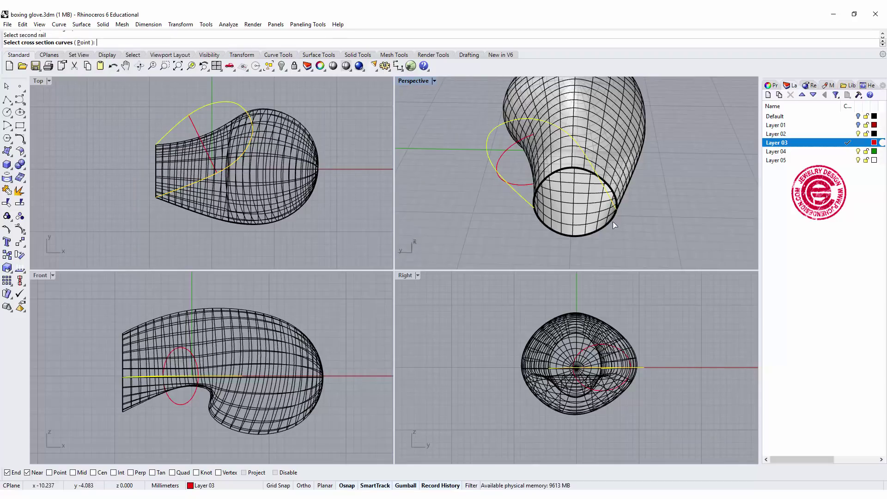
pyautogui.click(611, 225)
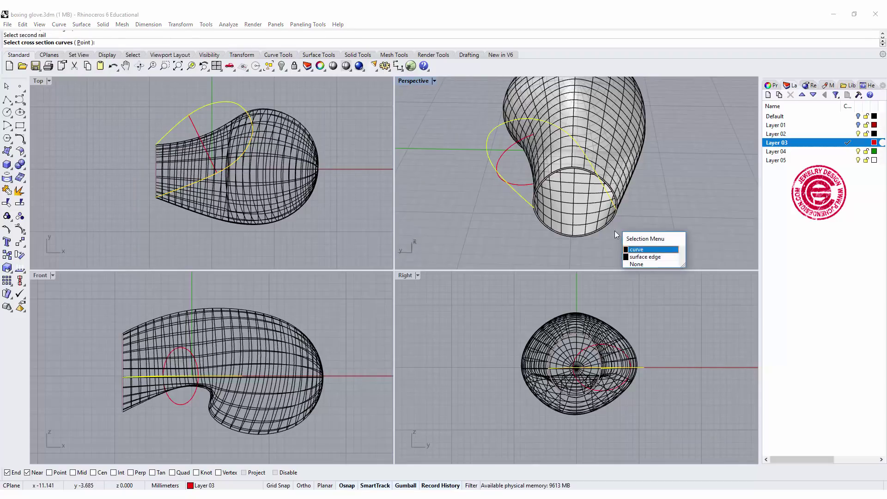
pyautogui.click(628, 252)
pyautogui.click(504, 157)
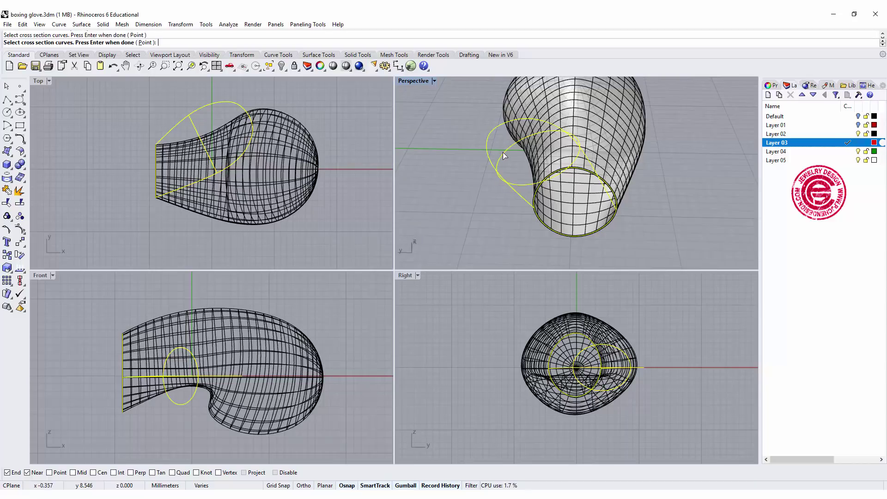
pyautogui.click(144, 44)
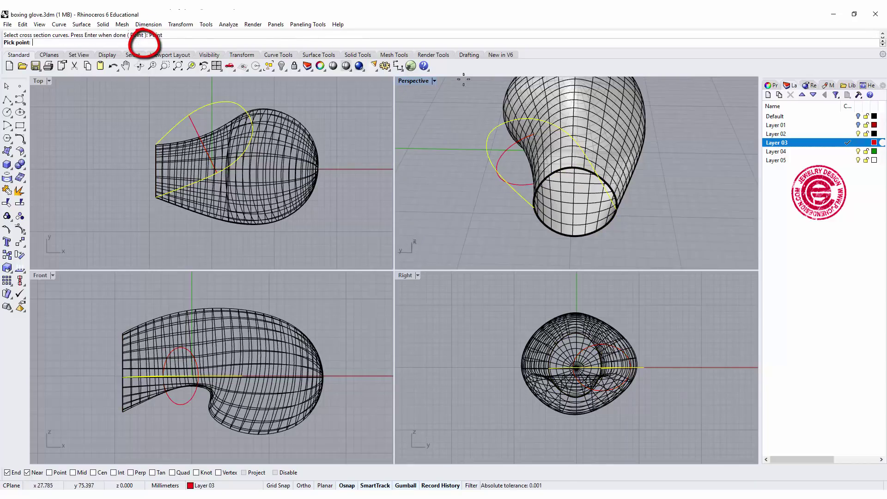
pyautogui.click(510, 123)
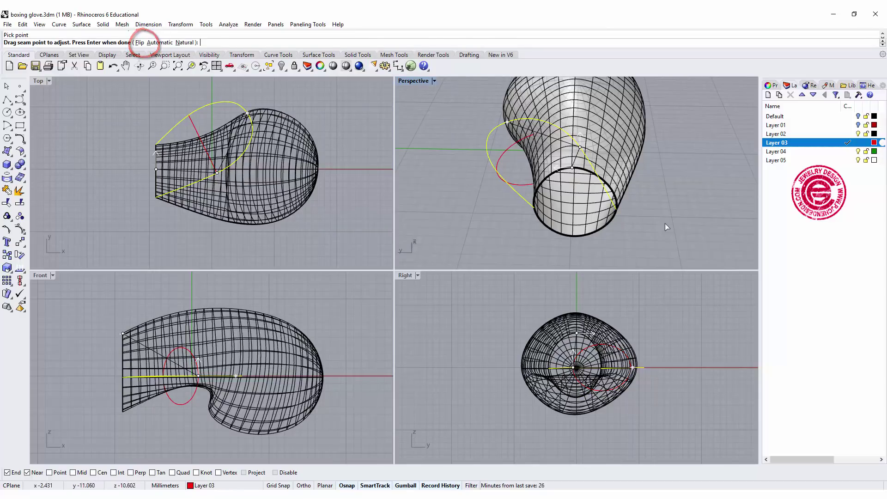
# Move the cross-section seam to the curve's lower end and create the red thumb surface
pyautogui.moveTo(665, 220); pyautogui.dragTo(699, 184, button='right')
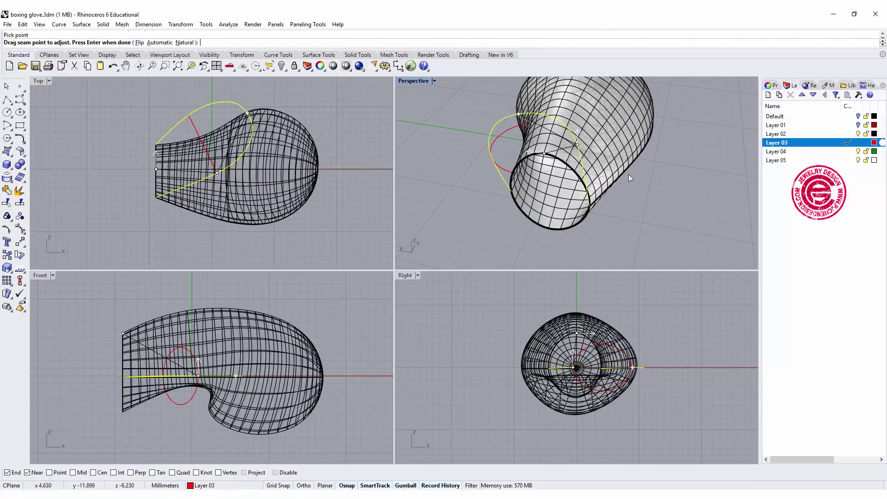
pyautogui.click(550, 160)
pyautogui.moveTo(550, 161); pyautogui.dragTo(591, 205)
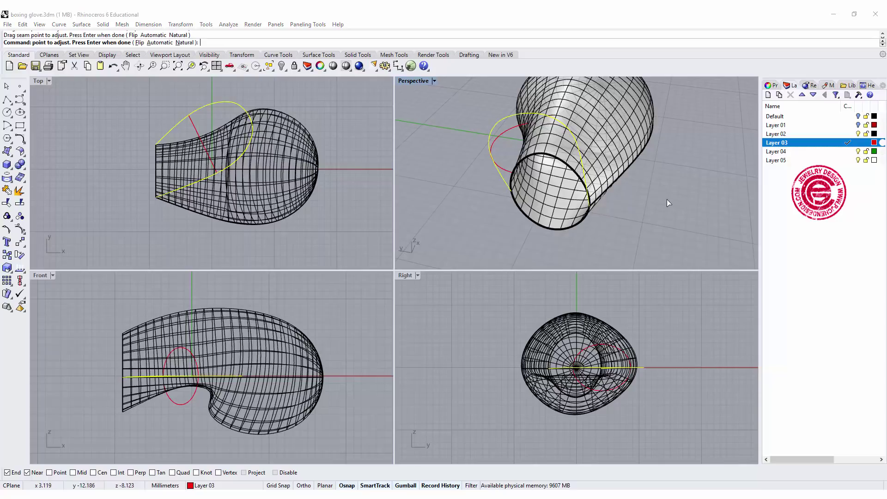
pyautogui.press('Return')
pyautogui.moveTo(613, 193)
pyautogui.mouseDown(button='right')
pyautogui.moveTo(617, 143)
pyautogui.moveTo(495, 179)
pyautogui.mouseUp(button='right')
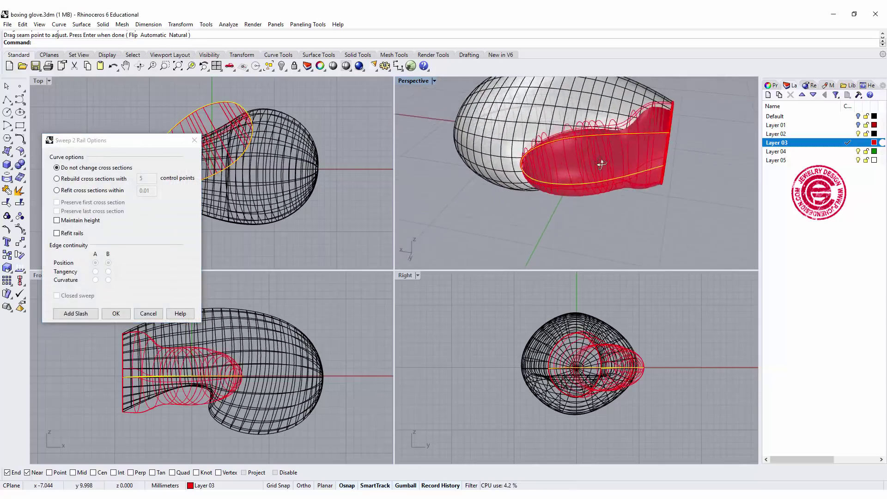
pyautogui.click(116, 314)
pyautogui.moveTo(648, 222); pyautogui.dragTo(618, 142, button='right')
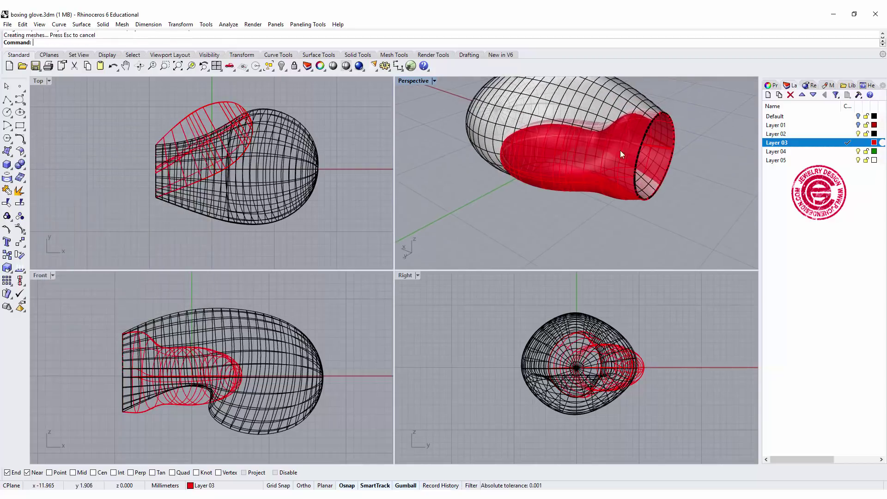
pyautogui.scroll(3, 617, 142)
pyautogui.scroll(3, 617, 142)
pyautogui.scroll(-4, 618, 143)
# Cancel a repeated sweep, then drag the ellipse's points to fill out the cuff
pyautogui.rightClick(641, 98)
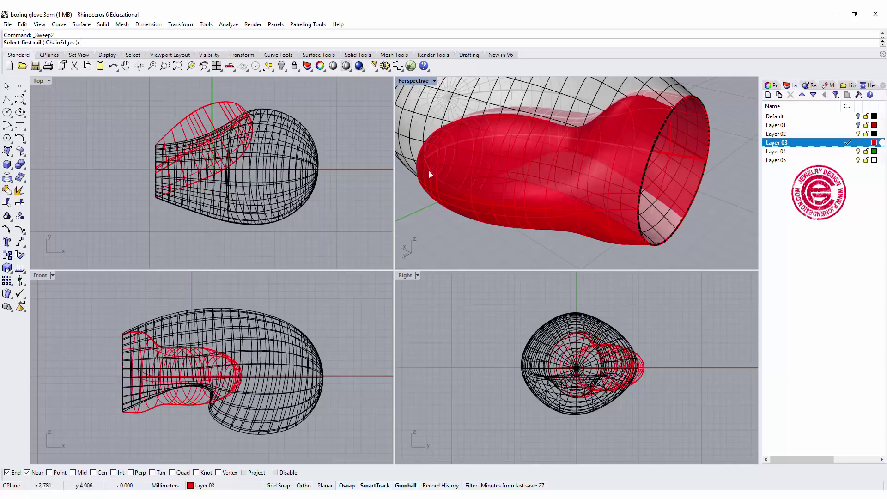
pyautogui.click(196, 130)
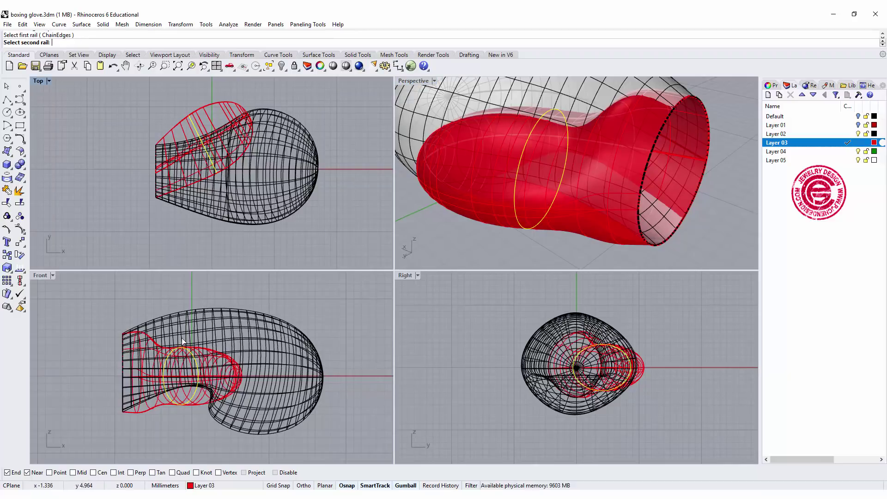
pyautogui.press('Escape')
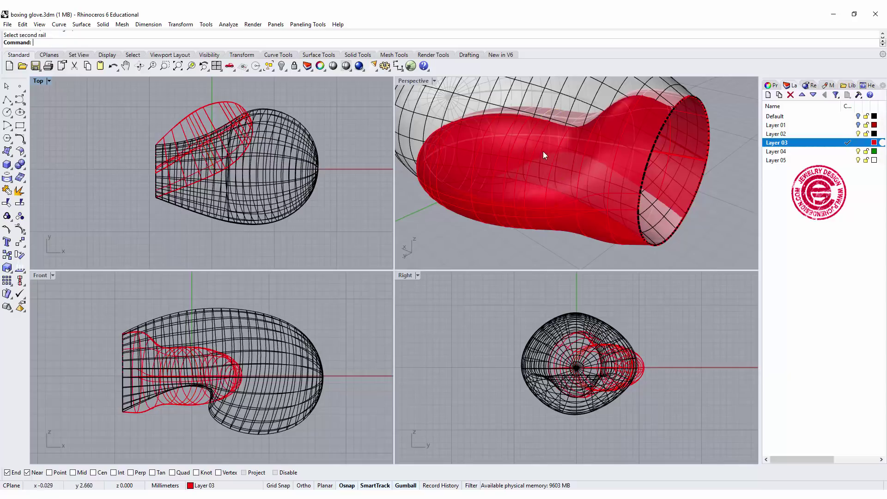
pyautogui.click(544, 151)
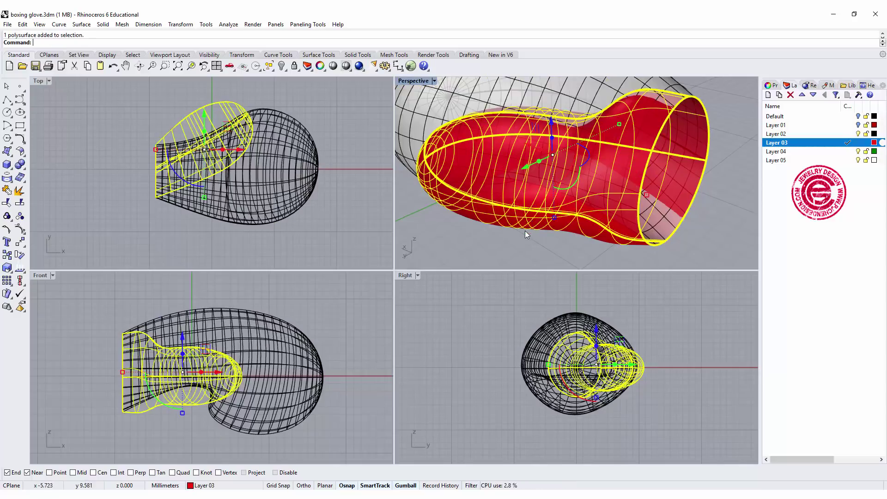
pyautogui.click(542, 239)
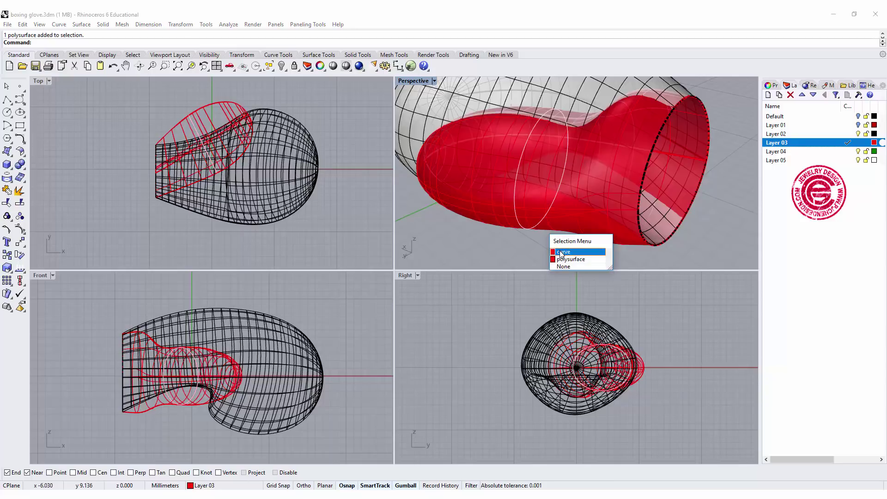
pyautogui.click(559, 252)
pyautogui.scroll(2, 619, 393)
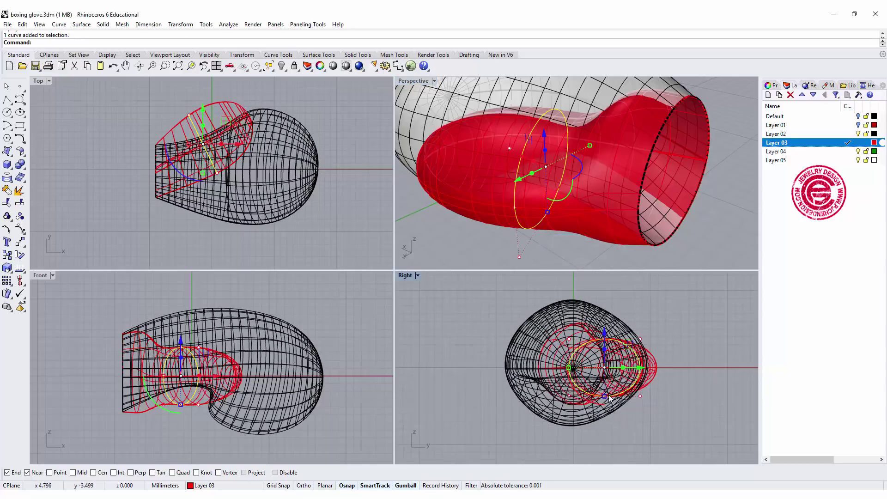
pyautogui.moveTo(608, 399); pyautogui.dragTo(607, 412)
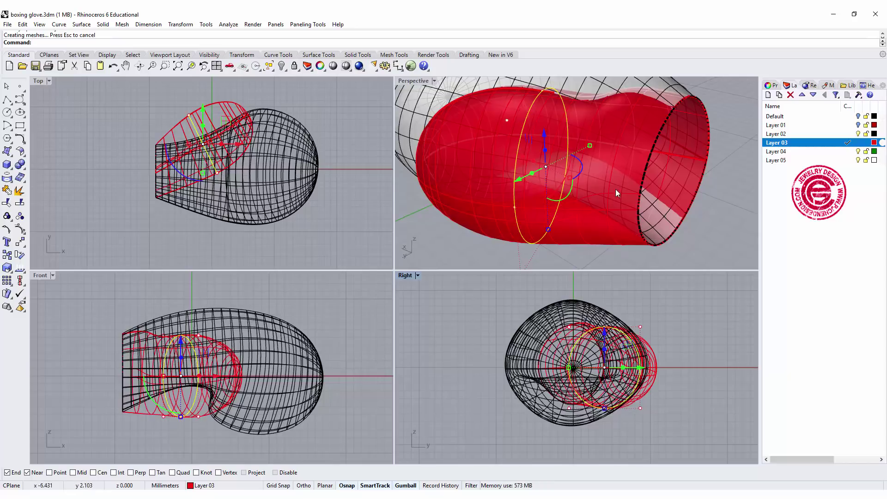
pyautogui.moveTo(551, 233); pyautogui.dragTo(550, 227)
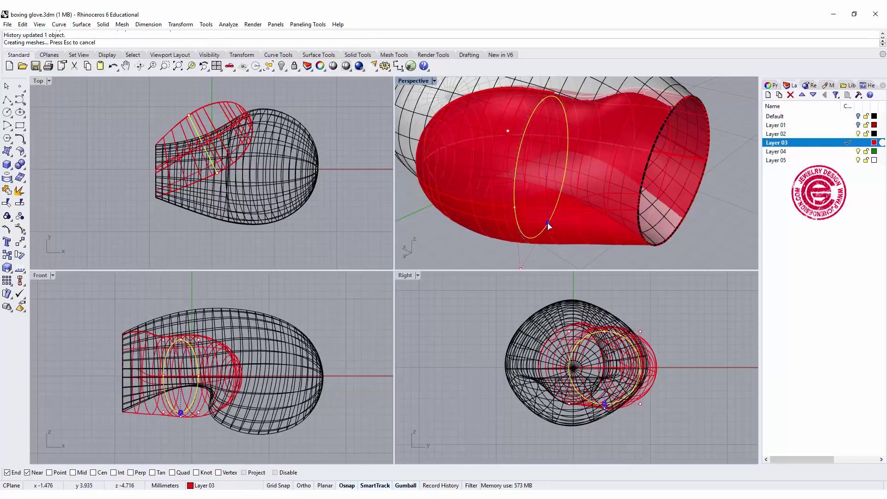
# Shift the ellipse curve in the side view and restart the two-rail sweep
pyautogui.click(666, 126)
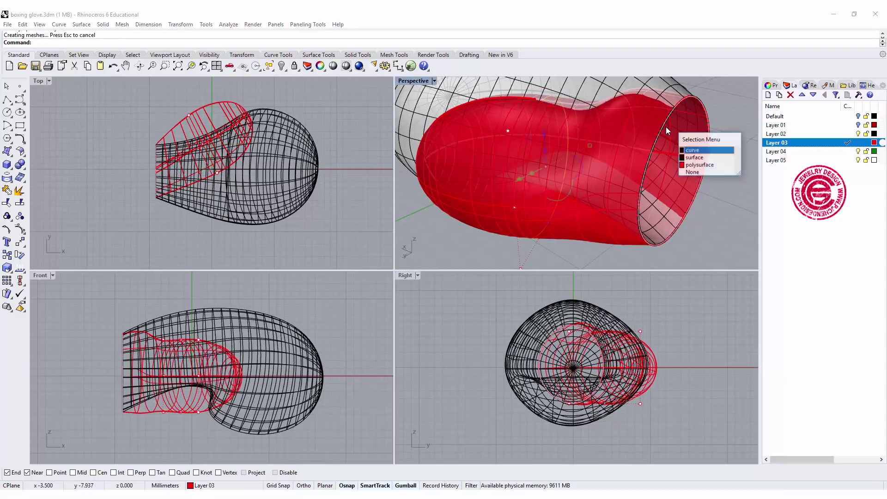
pyautogui.click(695, 152)
pyautogui.moveTo(573, 409); pyautogui.dragTo(570, 400)
pyautogui.moveTo(674, 177); pyautogui.dragTo(626, 198, button='right')
pyautogui.press('Return')
pyautogui.moveTo(540, 185)
pyautogui.mouseDown(button='right')
pyautogui.moveTo(628, 103)
pyautogui.moveTo(643, 179)
pyautogui.moveTo(572, 219)
pyautogui.mouseUp(button='right')
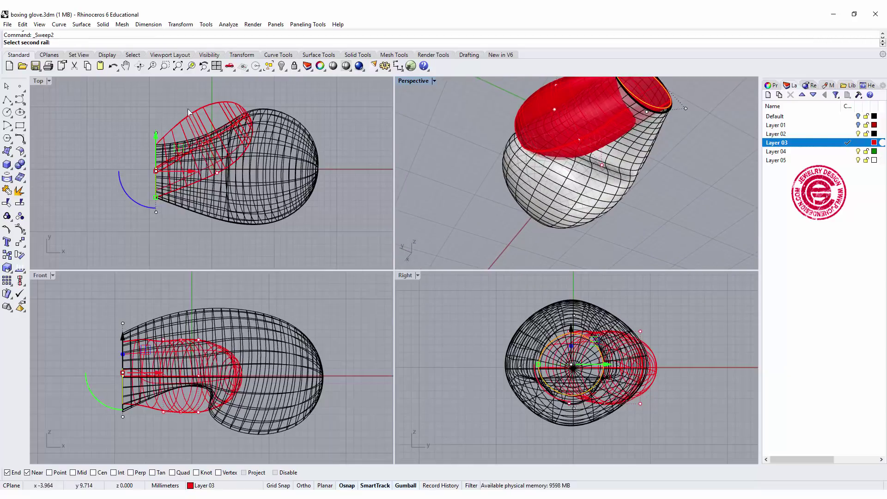
pyautogui.scroll(2, 188, 113)
pyautogui.scroll(1, 211, 141)
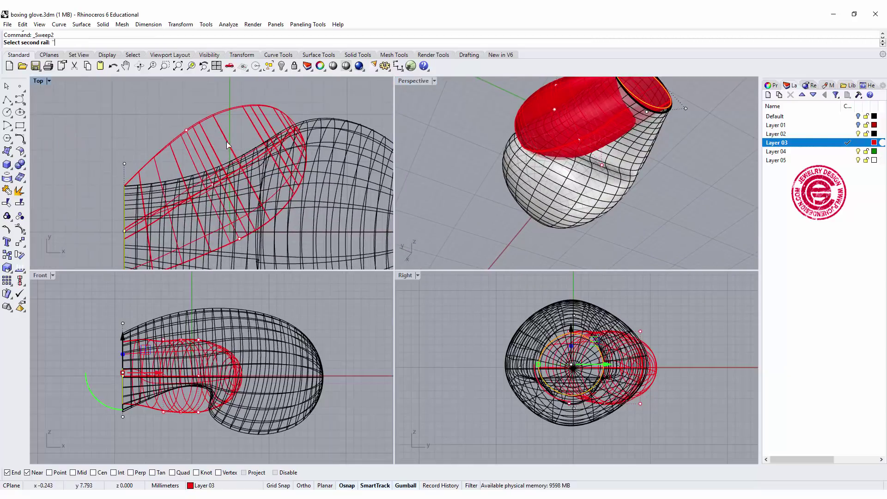
# Scale the thumb sweep up evenly, accepting the History Warning
pyautogui.press('Escape')
pyautogui.click(192, 179)
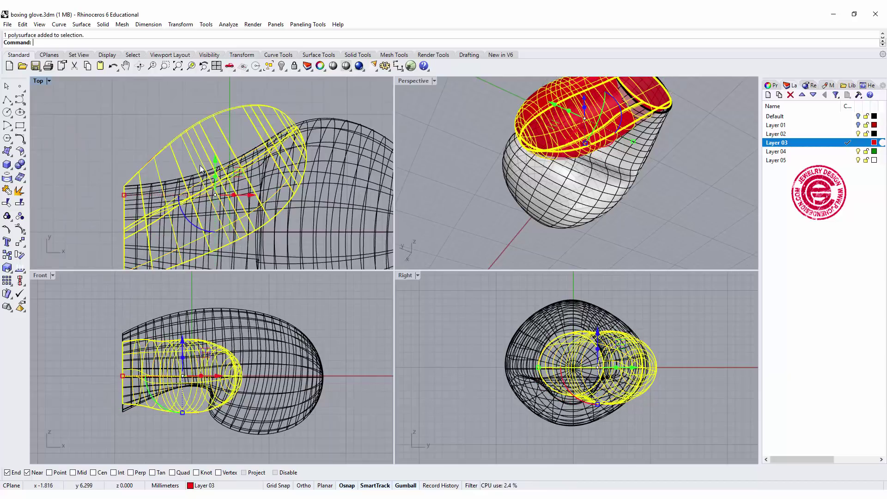
pyautogui.moveTo(126, 200); pyautogui.dragTo(134, 197)
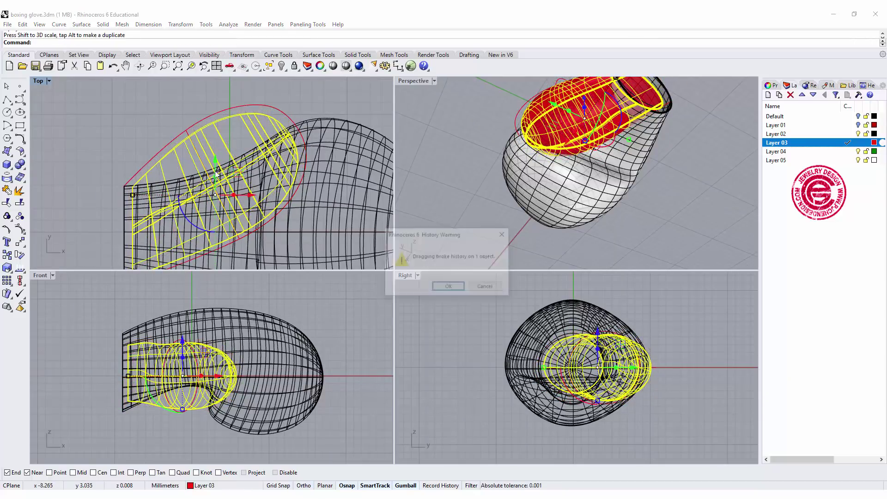
pyautogui.click(449, 288)
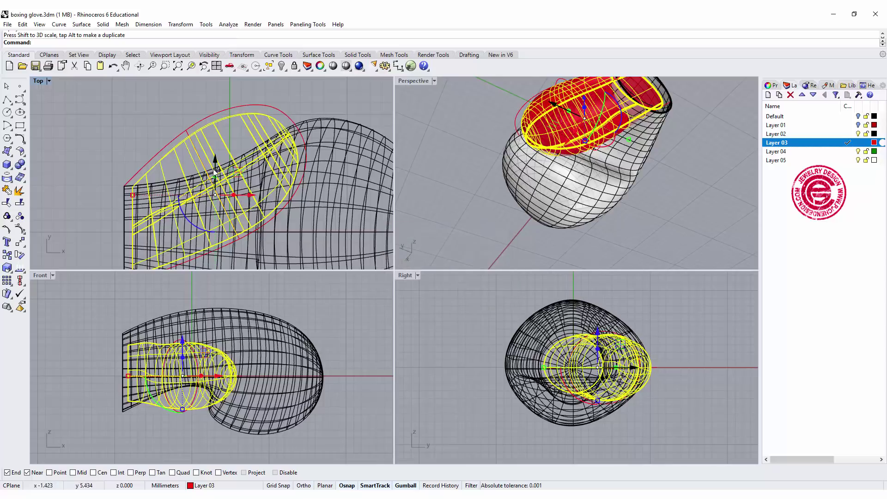
# Rotate the thumb in the Top view so it angles against the glove side
pyautogui.moveTo(242, 181); pyautogui.dragTo(212, 219)
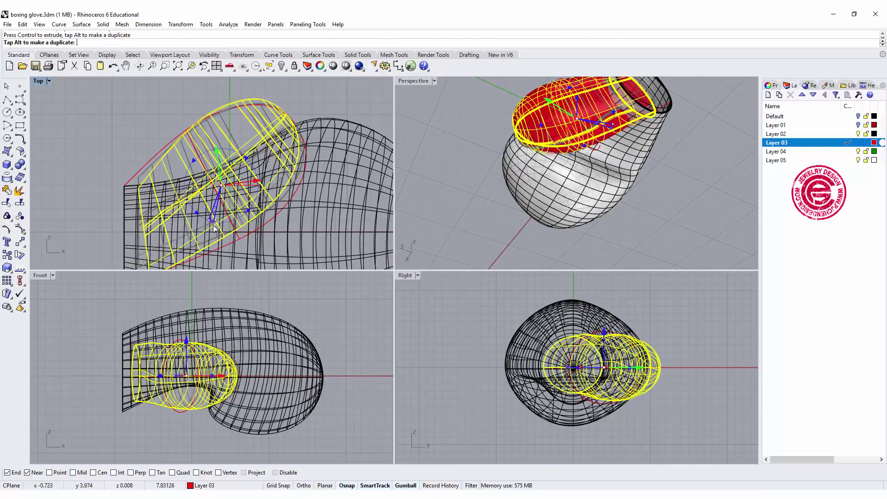
pyautogui.moveTo(212, 221); pyautogui.dragTo(198, 237)
pyautogui.click(480, 216)
pyautogui.moveTo(480, 213)
pyautogui.mouseDown(button='right')
pyautogui.moveTo(617, 193)
pyautogui.moveTo(574, 164)
pyautogui.mouseUp(button='right')
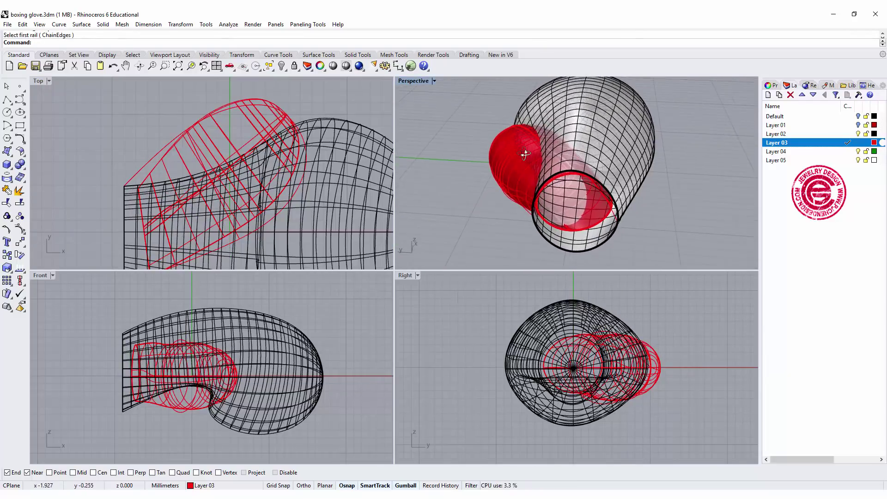
# Trim the thumb using the glove body as the cutter
pyautogui.moveTo(575, 164); pyautogui.dragTo(485, 155, button='right')
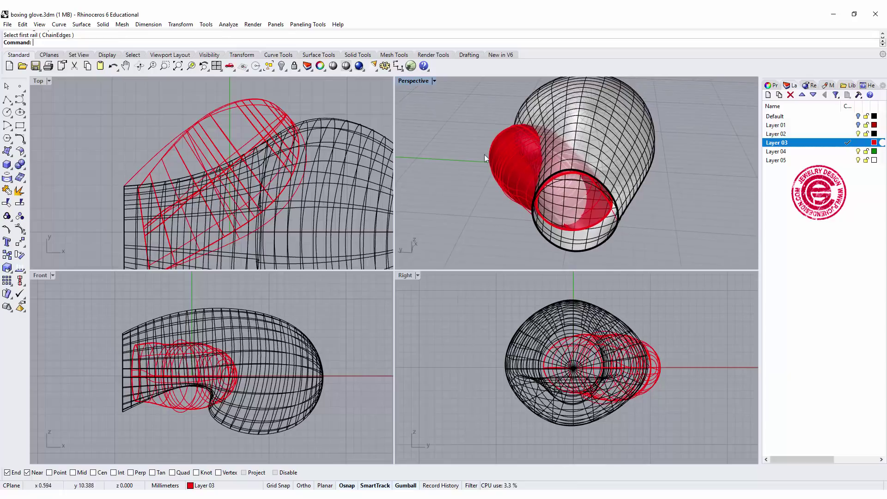
pyautogui.click(8, 203)
pyautogui.click(602, 102)
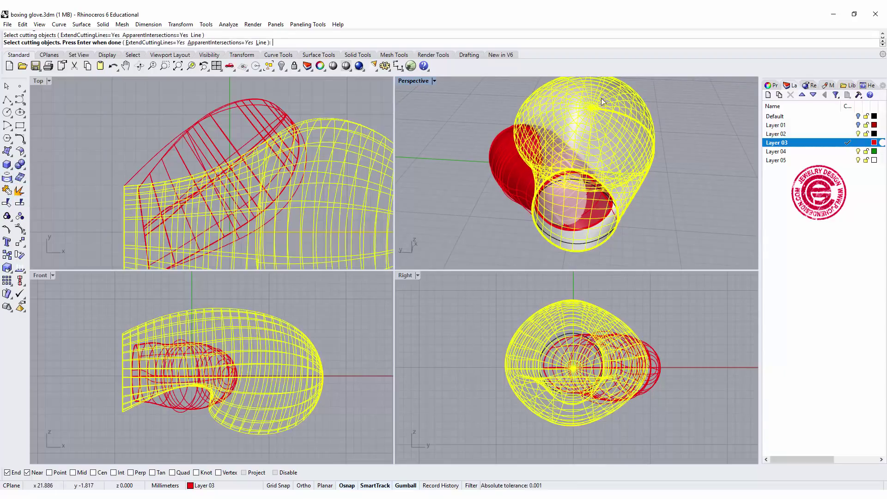
pyautogui.rightClick(254, 172)
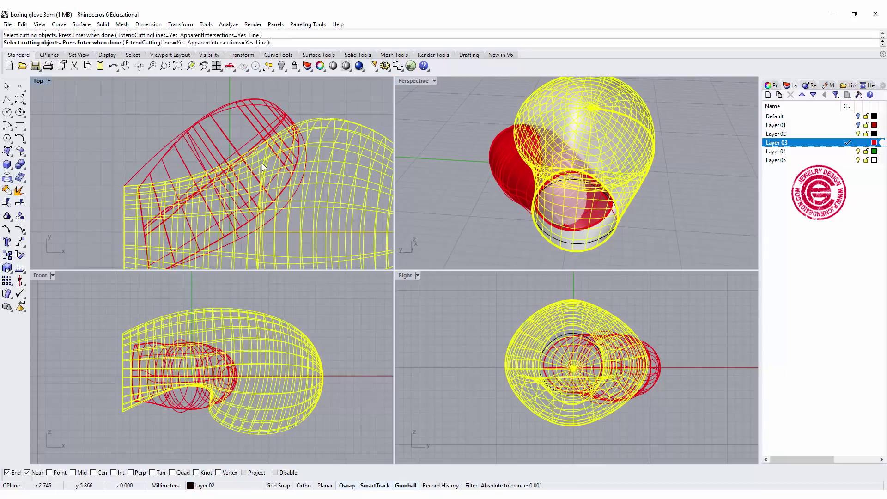
pyautogui.rightClick(283, 191)
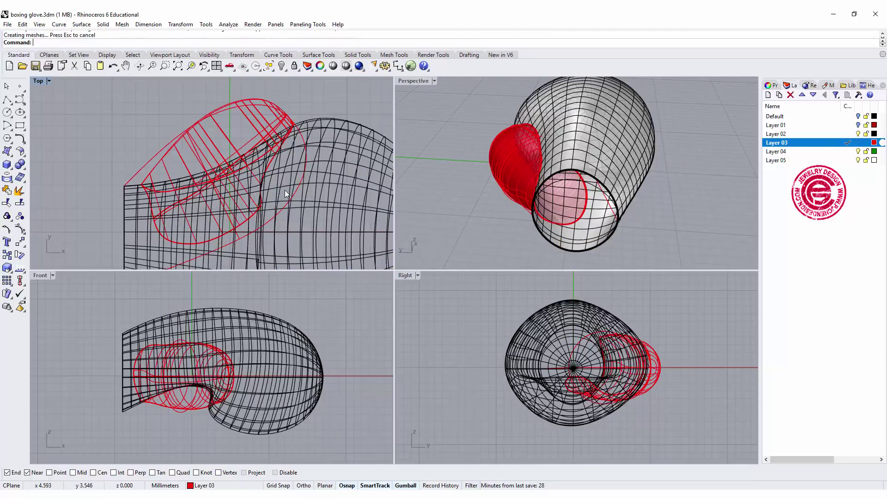
# Trim away the glove body inside the thumb, using the thumb as cutter
pyautogui.click(248, 123)
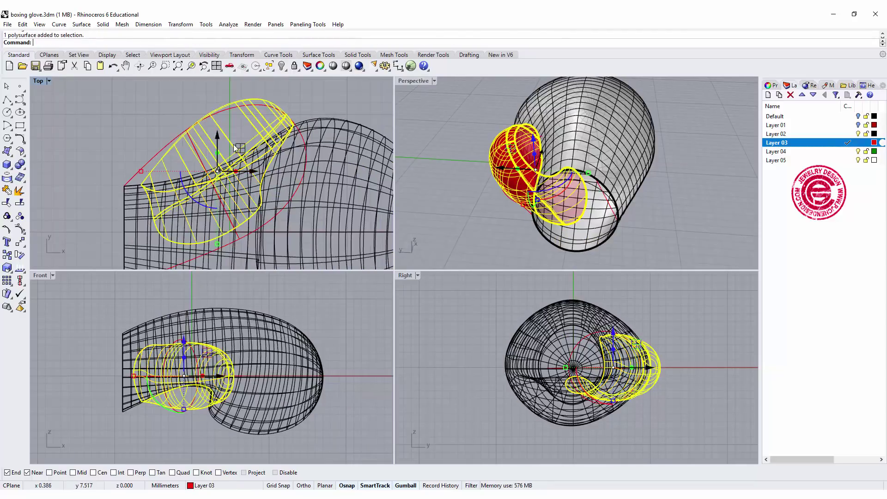
pyautogui.rightClick(236, 154)
pyautogui.click(249, 177)
pyautogui.click(199, 210)
pyautogui.rightClick(472, 226)
# Switch Perspective to Rendered shading and inspect the trimmed thumb joint
pyautogui.click(473, 223)
pyautogui.moveTo(489, 222)
pyautogui.mouseDown(button='right')
pyautogui.moveTo(717, 103)
pyautogui.moveTo(595, 109)
pyautogui.moveTo(614, 185)
pyautogui.moveTo(562, 157)
pyautogui.moveTo(597, 179)
pyautogui.mouseUp(button='right')
pyautogui.hotkey('ctrl', 'alt', 'r')
pyautogui.press('Return')
pyautogui.scroll(3, 614, 185)
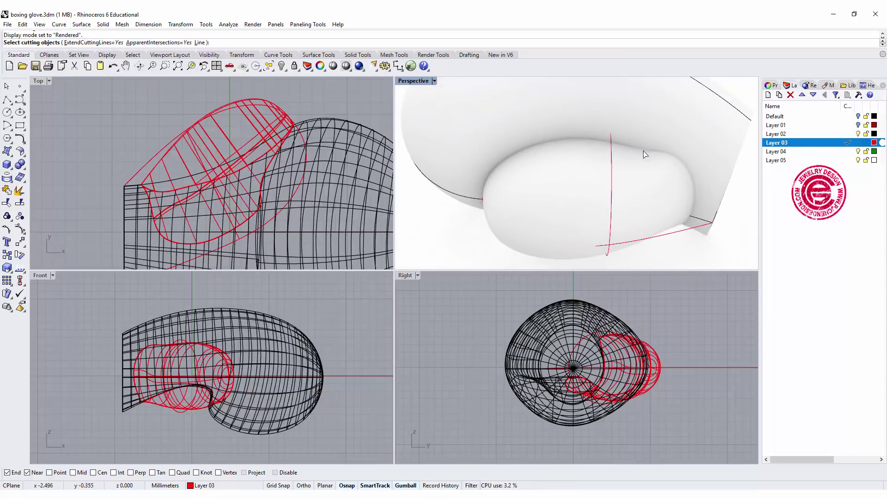
pyautogui.scroll(2, 645, 157)
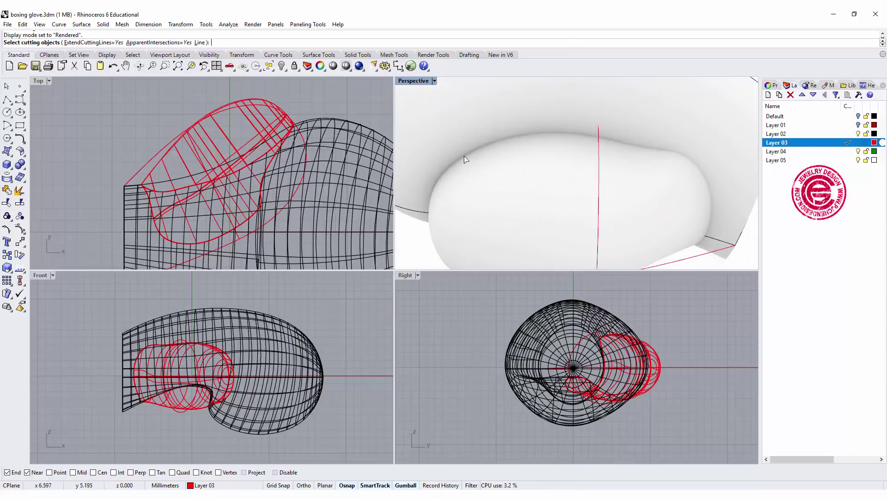
pyautogui.moveTo(699, 148)
pyautogui.mouseDown(button='right')
pyautogui.moveTo(678, 187)
pyautogui.moveTo(667, 177)
pyautogui.moveTo(628, 193)
pyautogui.mouseUp(button='right')
pyautogui.click(40, 135)
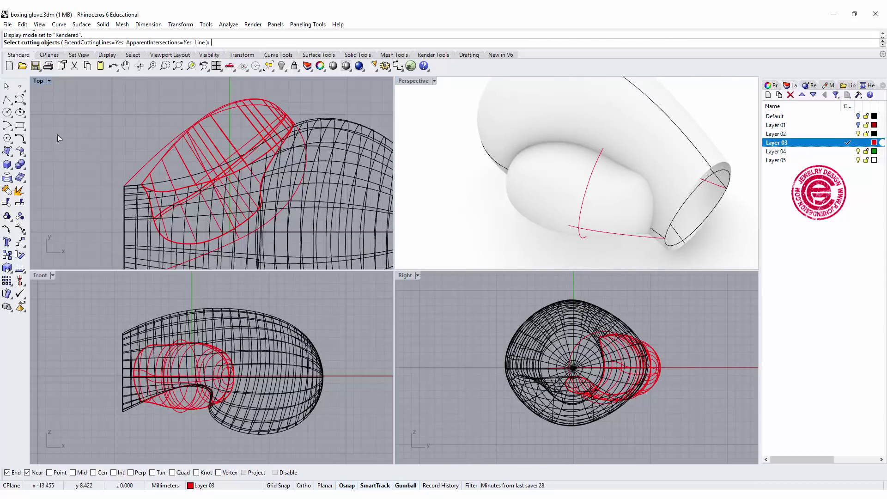
# Join the trimmed thumb and the glove body into one object
pyautogui.press('Escape')
pyautogui.scroll(-3, 192, 158)
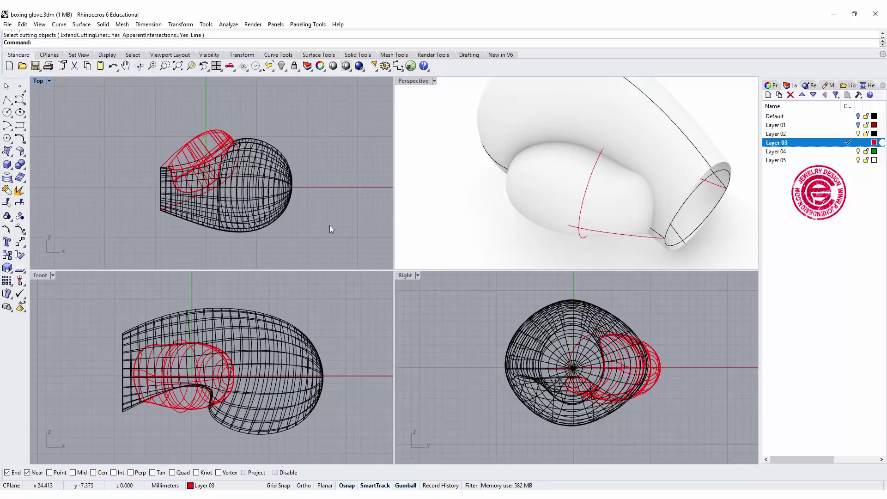
pyautogui.moveTo(328, 224); pyautogui.dragTo(114, 97)
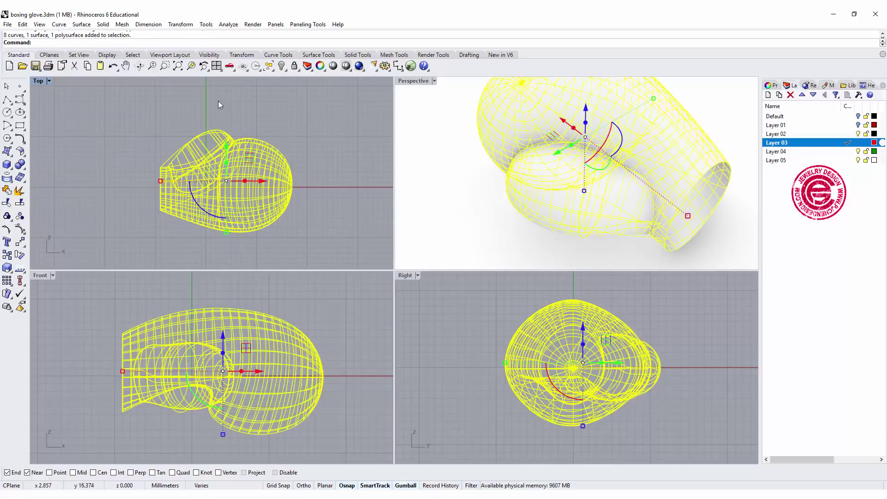
pyautogui.click(209, 152)
pyautogui.click(266, 164)
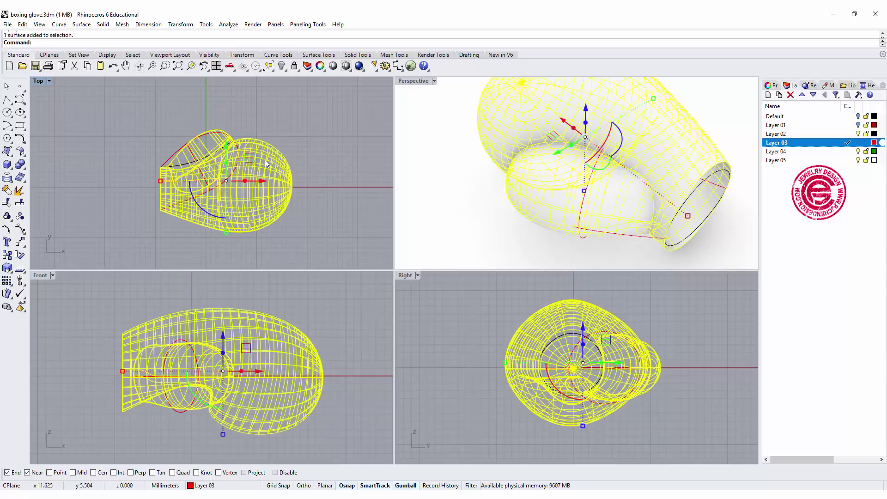
pyautogui.click(7, 191)
# Check the joined glove and bring up the Solid Tools flyout
pyautogui.moveTo(485, 180); pyautogui.dragTo(514, 168, button='right')
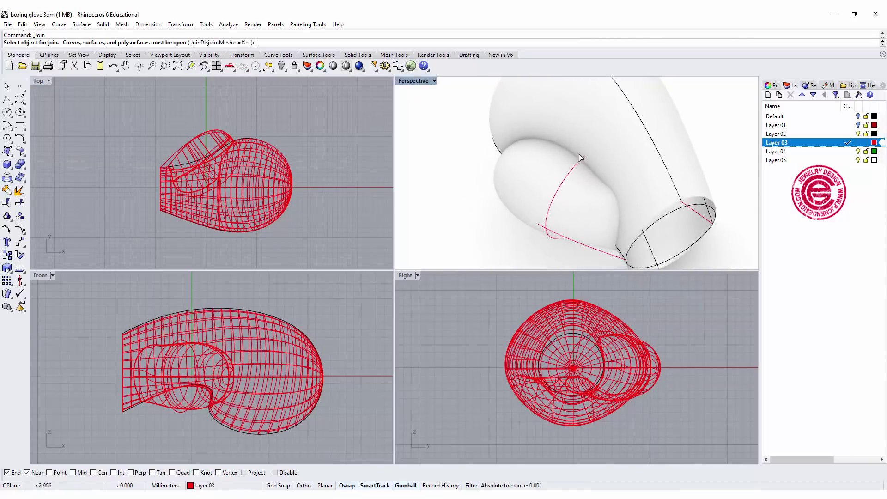
pyautogui.click(27, 157)
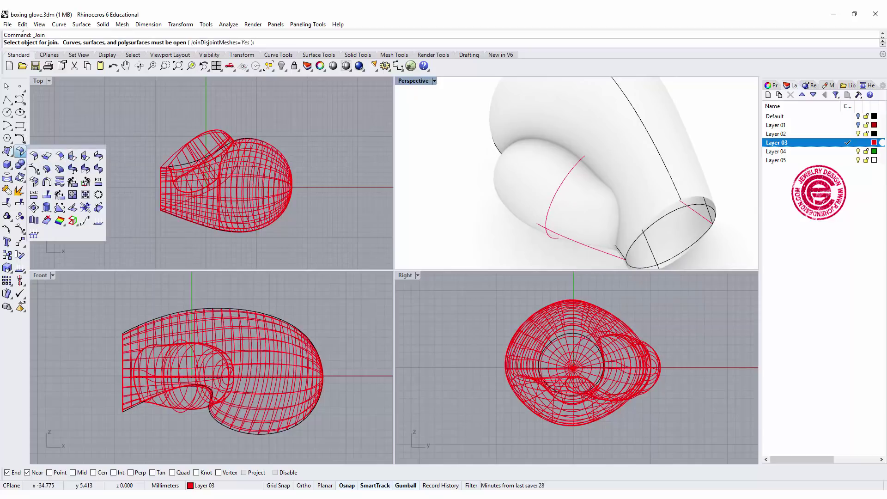
pyautogui.click(21, 169)
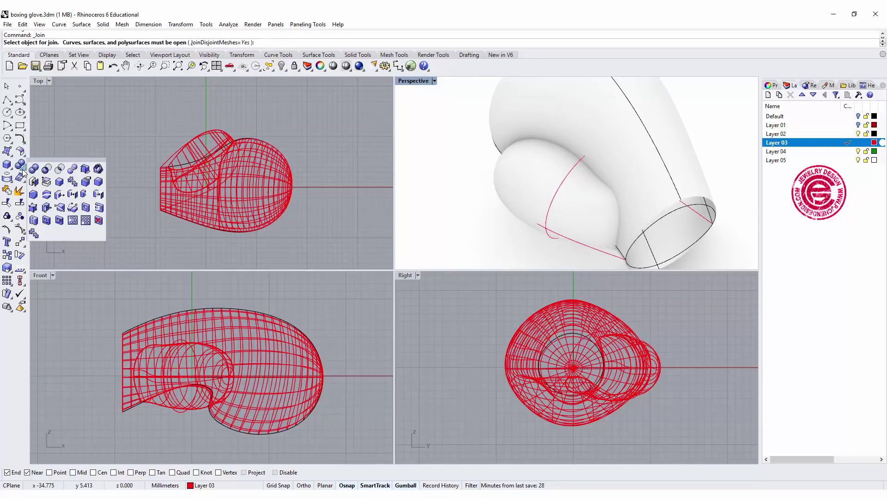
# Start FilletEdge and pick the two seam edges between thumb and glove
pyautogui.click(96, 183)
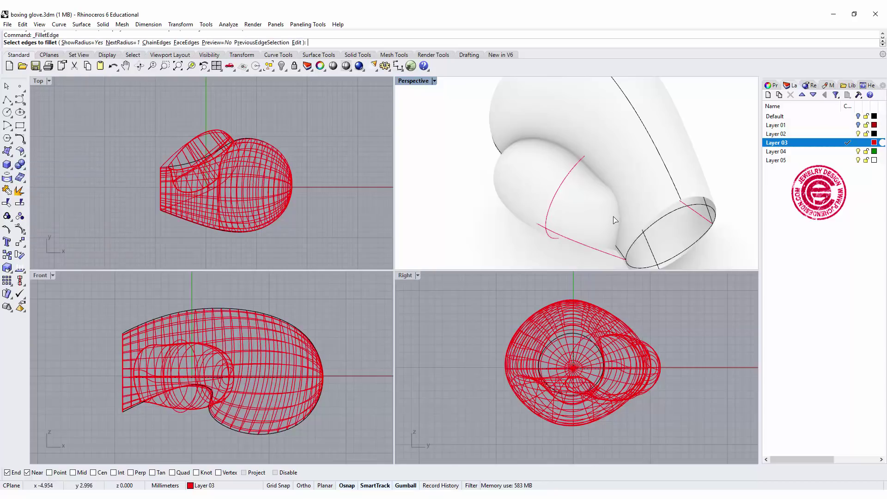
pyautogui.scroll(2, 613, 220)
pyautogui.click(621, 217)
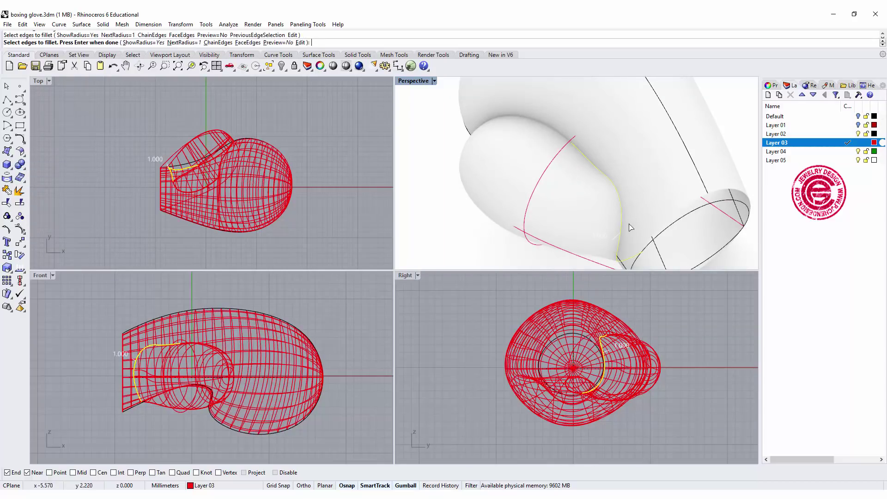
pyautogui.click(564, 141)
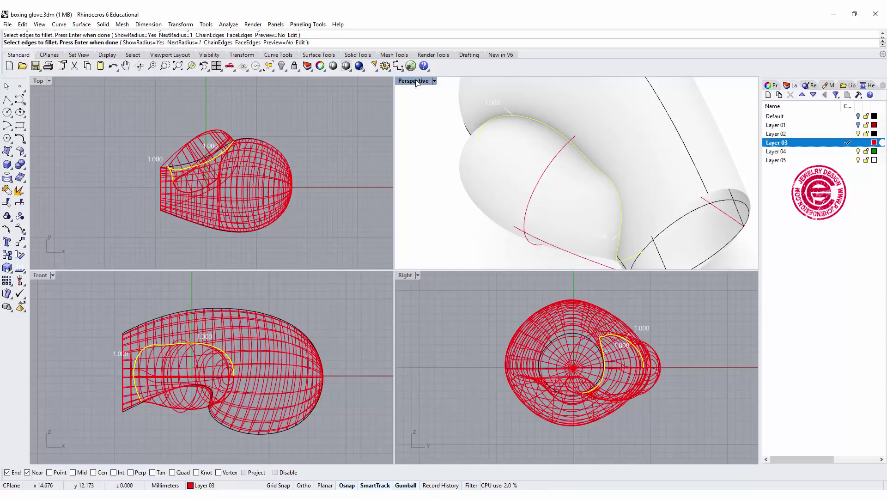
# Set Perspective to Ghosted and accept the seam edges at radius 1.000
pyautogui.click(435, 81)
pyautogui.click(427, 136)
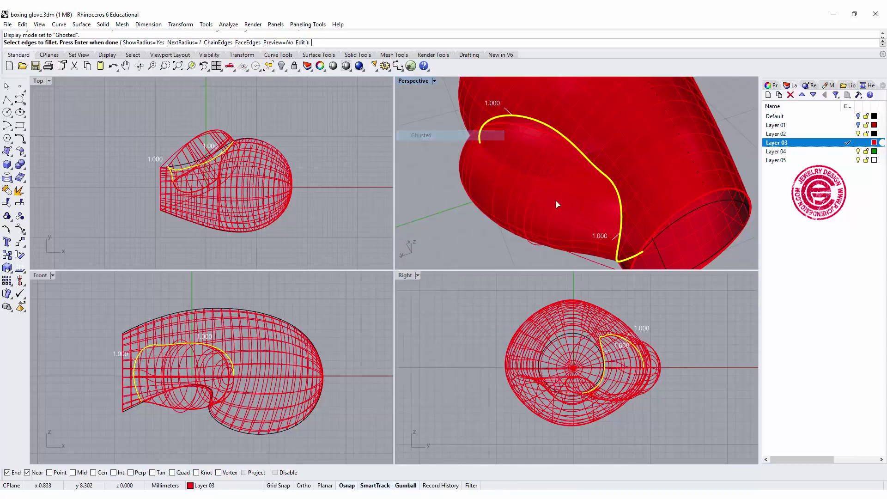
pyautogui.moveTo(645, 181)
pyautogui.mouseDown(button='right')
pyautogui.moveTo(672, 159)
pyautogui.moveTo(504, 122)
pyautogui.mouseUp(button='right')
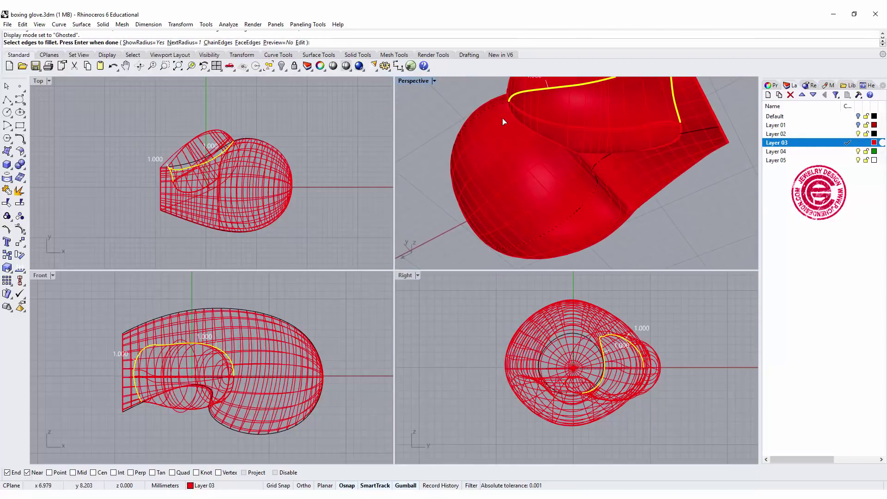
pyautogui.press('Return')
pyautogui.moveTo(513, 121)
pyautogui.mouseDown(button='right')
pyautogui.moveTo(611, 134)
pyautogui.moveTo(610, 199)
pyautogui.mouseUp(button='right')
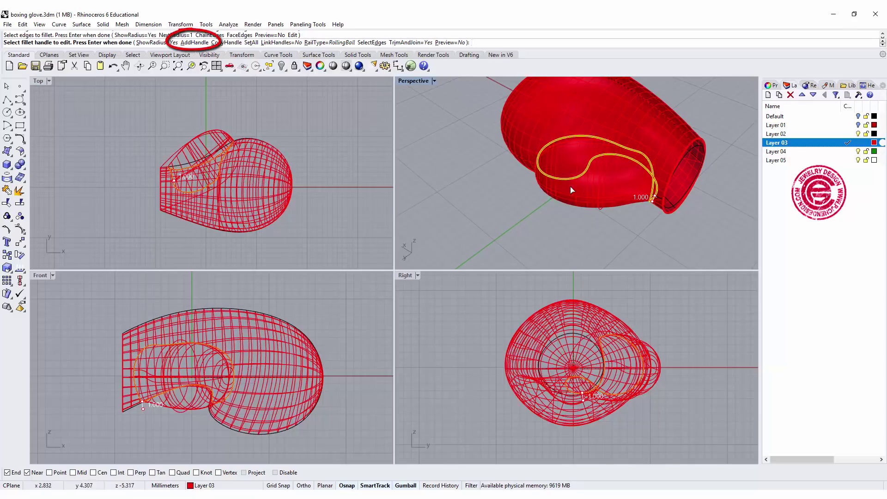
# Add a seam radius handle set to 1.952 and create the variable fillet
pyautogui.moveTo(570, 191); pyautogui.dragTo(629, 162, button='right')
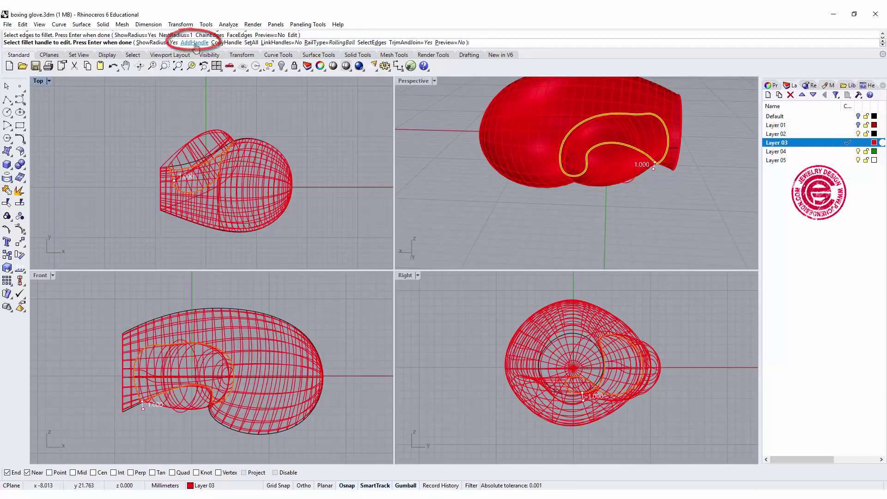
pyautogui.click(194, 43)
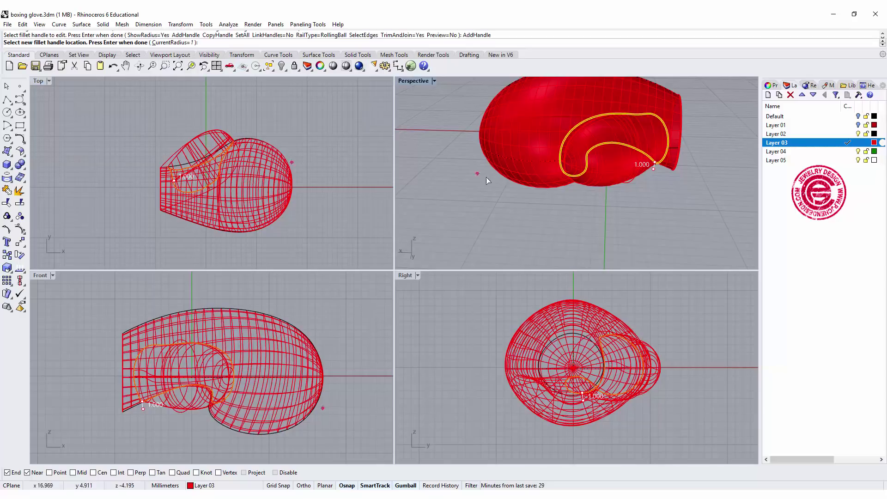
pyautogui.click(558, 162)
pyautogui.scroll(3, 659, 211)
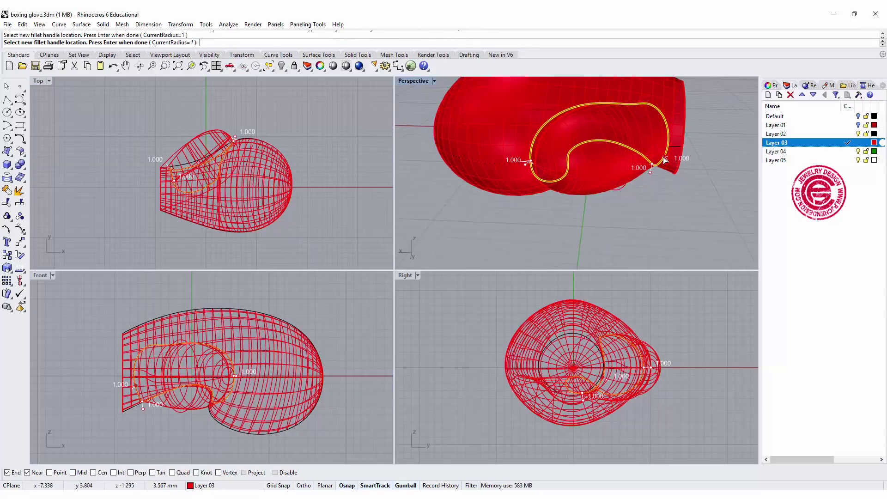
pyautogui.press('Return')
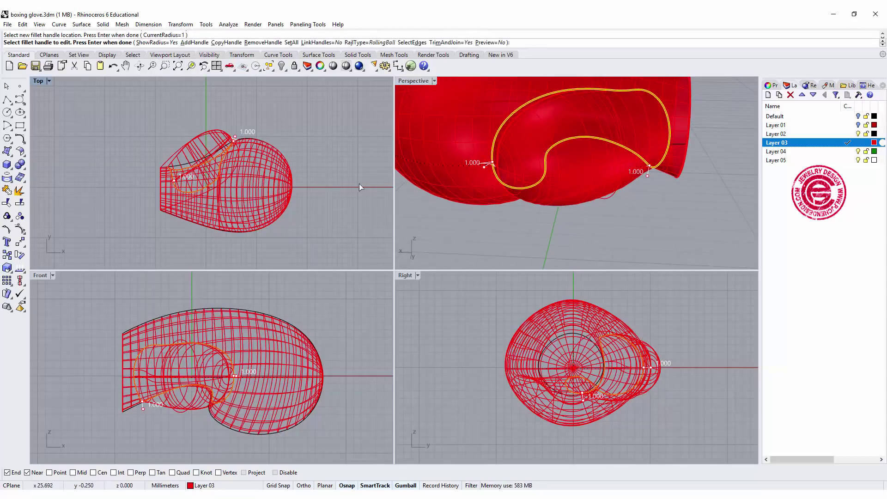
pyautogui.click(484, 168)
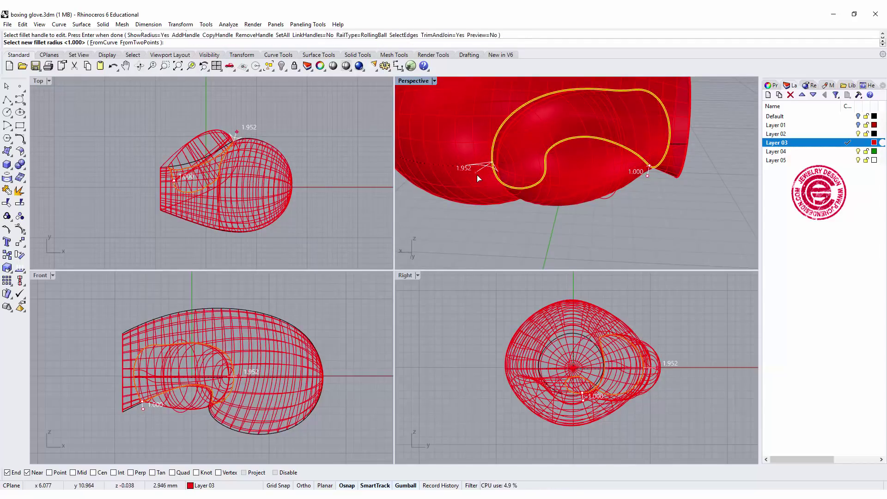
pyautogui.click(477, 175)
pyautogui.scroll(3, 650, 178)
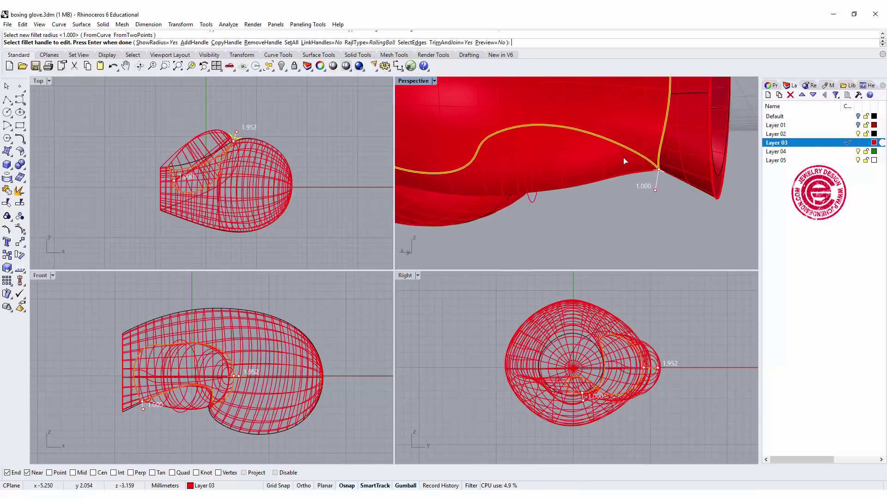
pyautogui.scroll(2, 658, 176)
pyautogui.scroll(2, 662, 187)
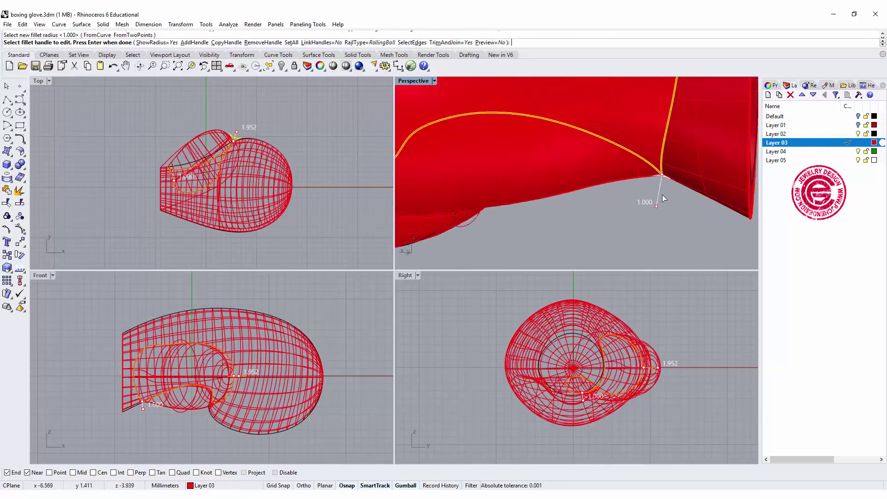
pyautogui.scroll(-5, 662, 193)
pyautogui.press('Return')
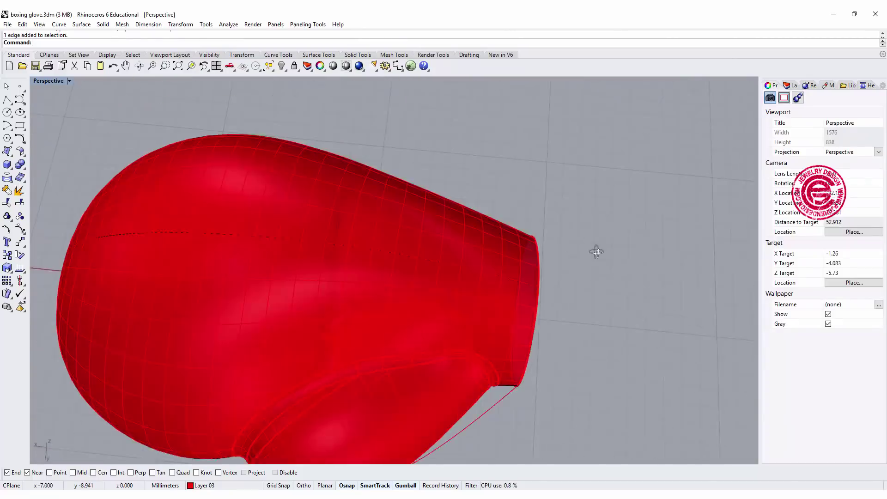
pyautogui.moveTo(596, 252)
pyautogui.mouseDown(button='right')
pyautogui.moveTo(670, 206)
pyautogui.moveTo(534, 198)
pyautogui.moveTo(483, 136)
pyautogui.moveTo(494, 105)
pyautogui.moveTo(465, 280)
pyautogui.mouseUp(button='right')
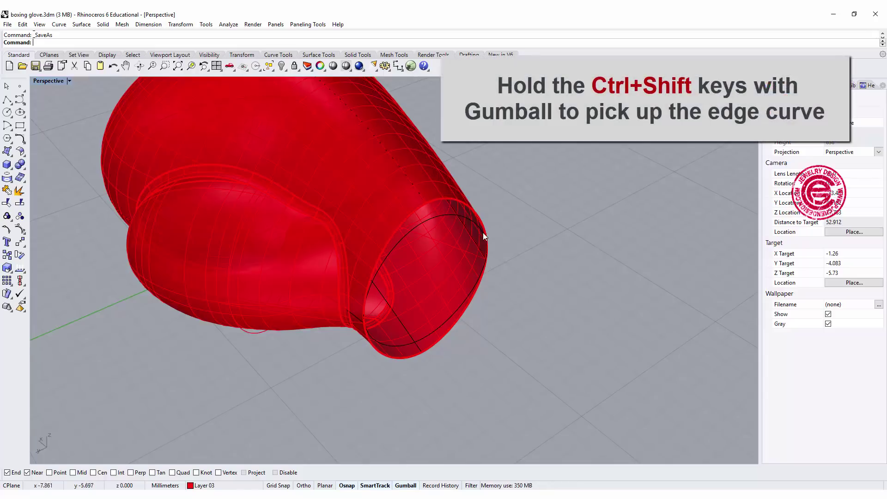
# Extrude the cuff opening edge outward with the gumball into a short tube
pyautogui.keyDown('ctrl'); pyautogui.keyDown('shift'); pyautogui.click(466, 204); pyautogui.keyUp('shift'); pyautogui.keyUp('ctrl')
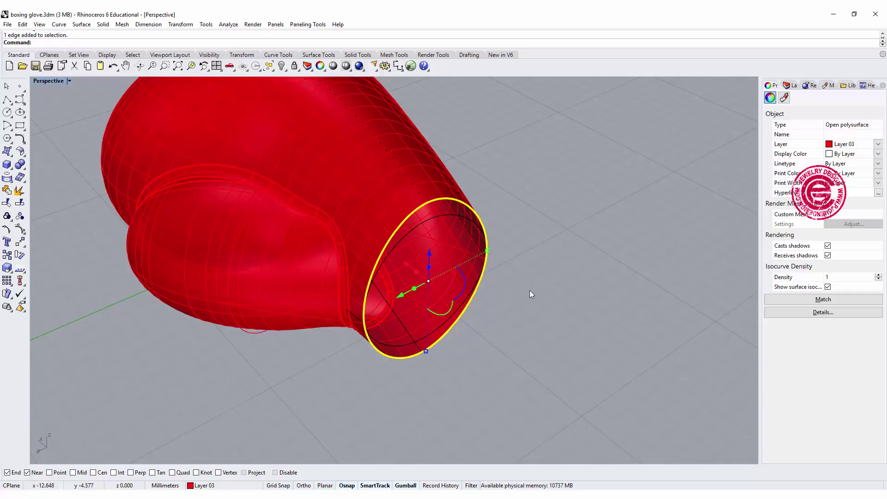
pyautogui.moveTo(406, 264)
pyautogui.mouseDown()
pyautogui.moveTo(480, 329)
pyautogui.moveTo(466, 303)
pyautogui.mouseUp()
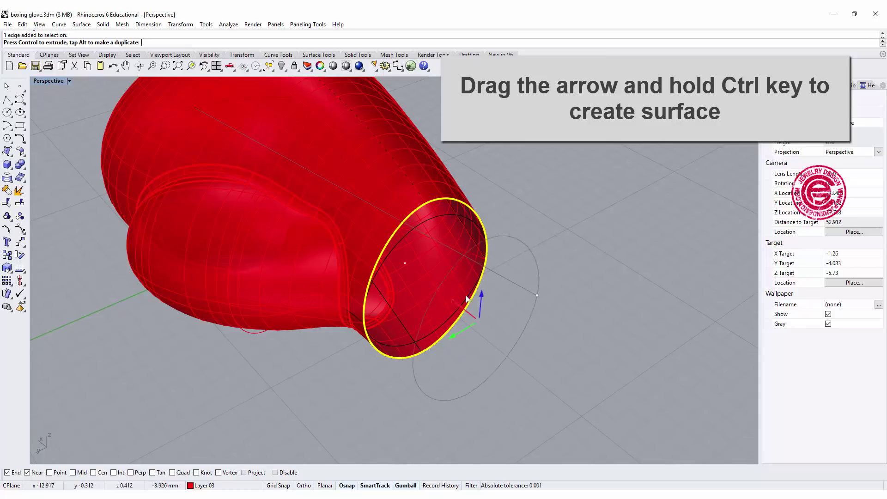
pyautogui.moveTo(465, 303); pyautogui.dragTo(480, 309)
pyautogui.click(601, 325)
pyautogui.moveTo(574, 357)
pyautogui.mouseDown(button='right')
pyautogui.moveTo(644, 356)
pyautogui.moveTo(403, 281)
pyautogui.moveTo(462, 246)
pyautogui.mouseUp(button='right')
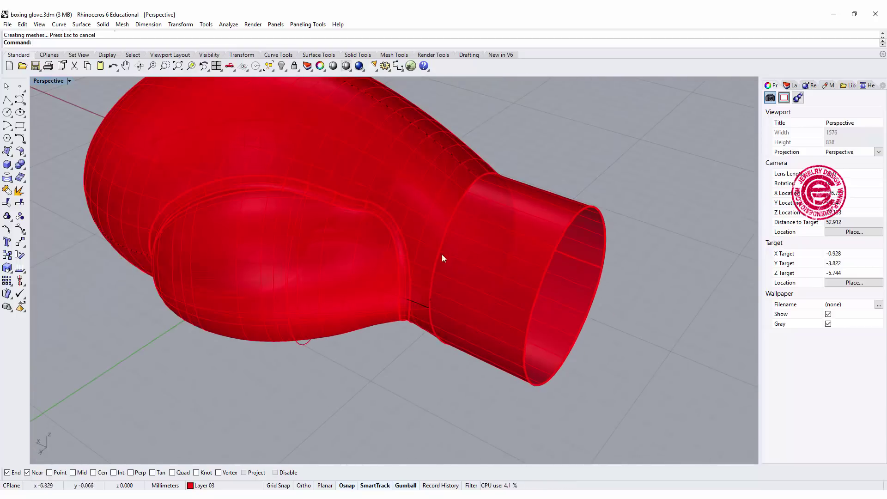
pyautogui.scroll(-2, 511, 259)
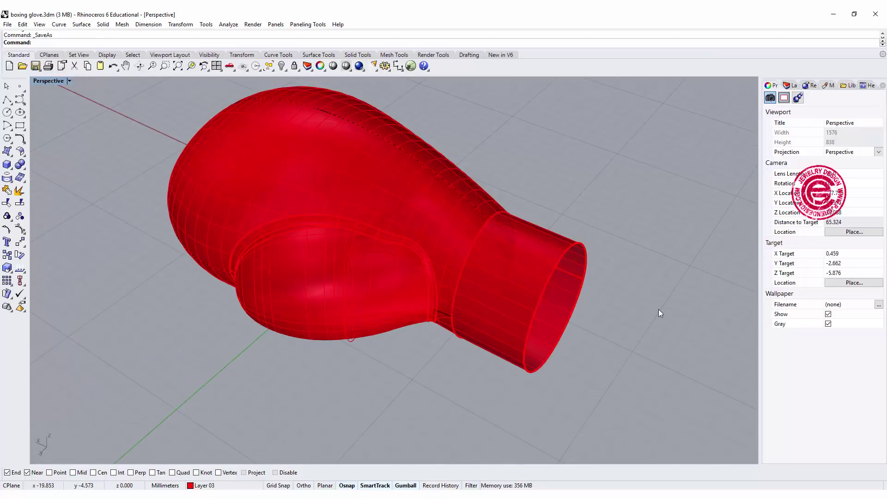
# Lengthen the cuff tube by moving its rim edge outward
pyautogui.keyDown('ctrl'); pyautogui.keyDown('shift'); pyautogui.click(570, 317); pyautogui.keyUp('shift'); pyautogui.keyUp('ctrl')
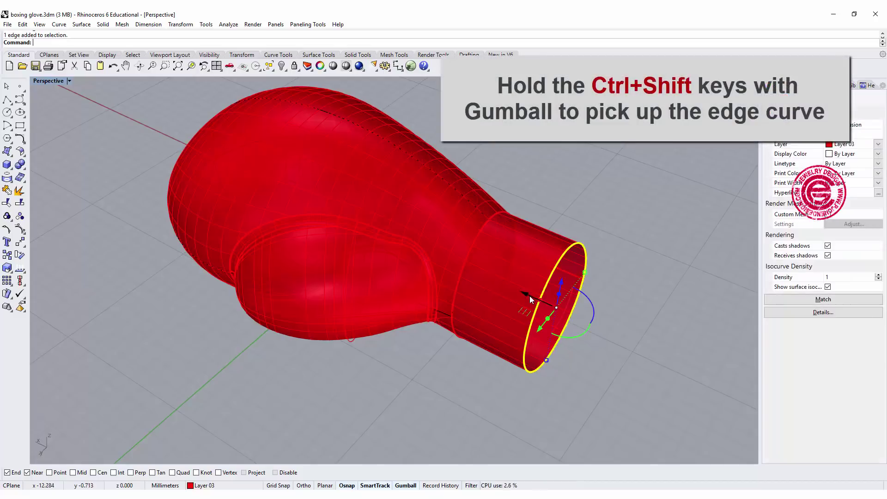
pyautogui.moveTo(525, 295); pyautogui.dragTo(542, 309)
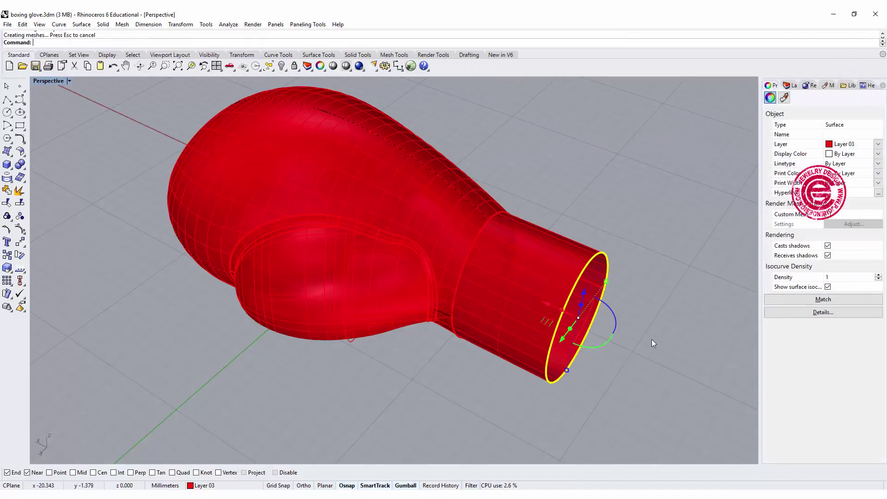
pyautogui.click(630, 351)
pyautogui.moveTo(630, 351)
pyautogui.mouseDown(button='right')
pyautogui.moveTo(653, 238)
pyautogui.moveTo(642, 337)
pyautogui.moveTo(615, 380)
pyautogui.moveTo(550, 353)
pyautogui.moveTo(621, 332)
pyautogui.moveTo(597, 355)
pyautogui.mouseUp(button='right')
# Join the cuff tube onto the glove body
pyautogui.click(536, 295)
pyautogui.keyDown('shift'); pyautogui.click(423, 195); pyautogui.keyUp('shift')
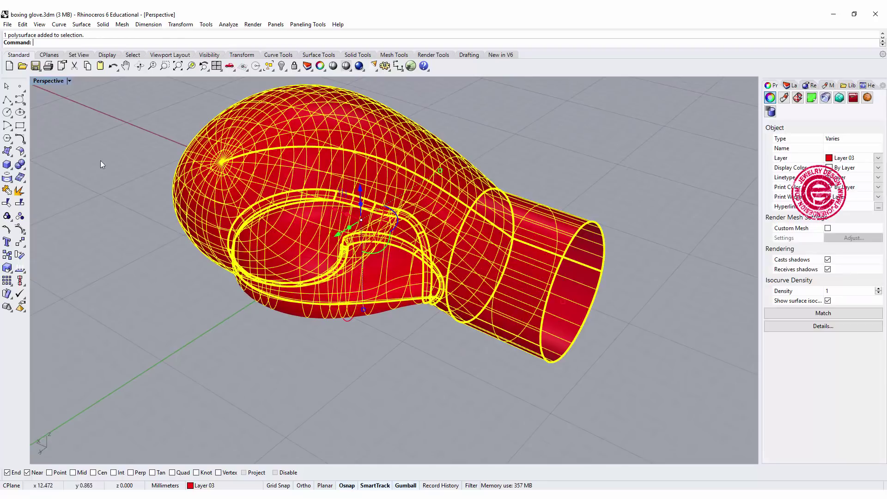
pyautogui.click(13, 190)
pyautogui.click(534, 379)
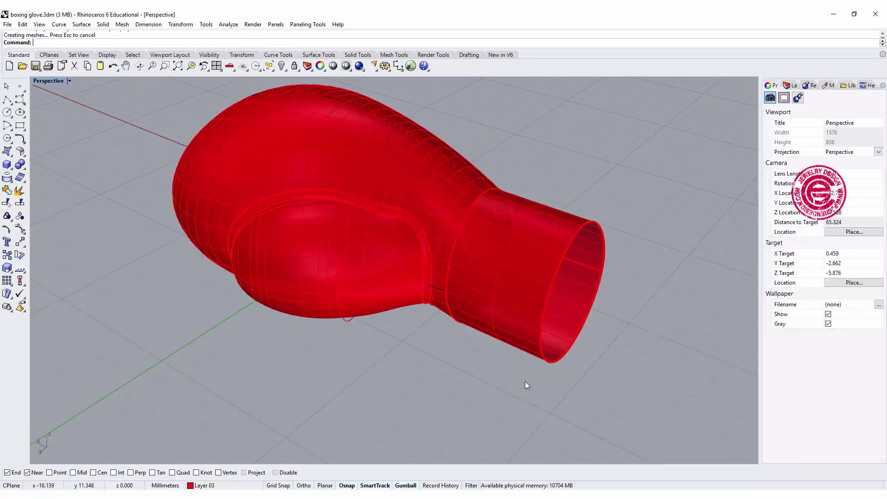
pyautogui.write('Cap')
# Cap the glove's open ends to close it into a solid
pyautogui.press('Return')
pyautogui.click(533, 289)
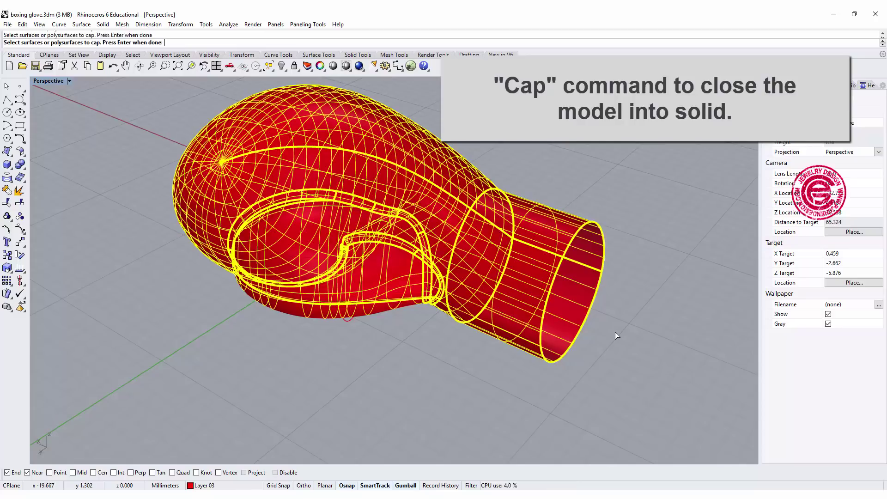
pyautogui.press('Return')
pyautogui.moveTo(610, 272)
pyautogui.mouseDown(button='right')
pyautogui.moveTo(704, 177)
pyautogui.moveTo(584, 301)
pyautogui.moveTo(638, 373)
pyautogui.moveTo(614, 188)
pyautogui.moveTo(557, 128)
pyautogui.moveTo(493, 253)
pyautogui.mouseUp(button='right')
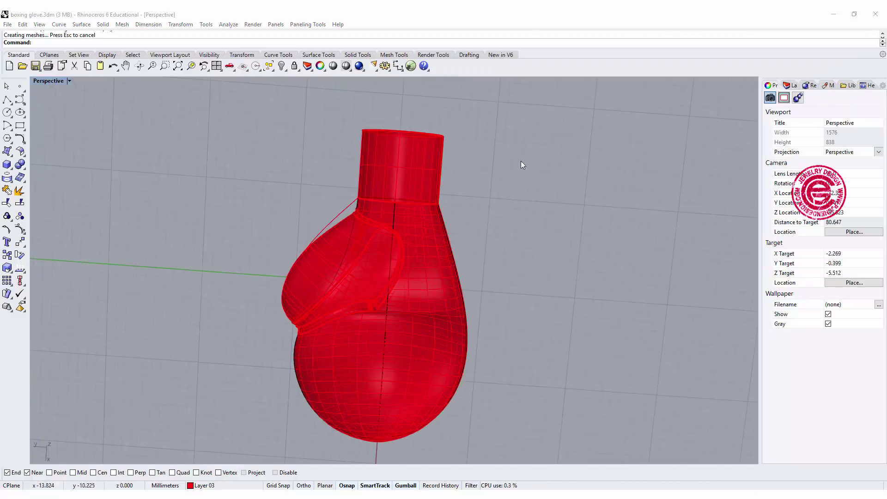
pyautogui.moveTo(482, 185)
pyautogui.mouseDown(button='right')
pyautogui.moveTo(474, 234)
pyautogui.moveTo(518, 173)
pyautogui.moveTo(553, 227)
pyautogui.moveTo(564, 303)
pyautogui.moveTo(562, 282)
pyautogui.mouseUp(button='right')
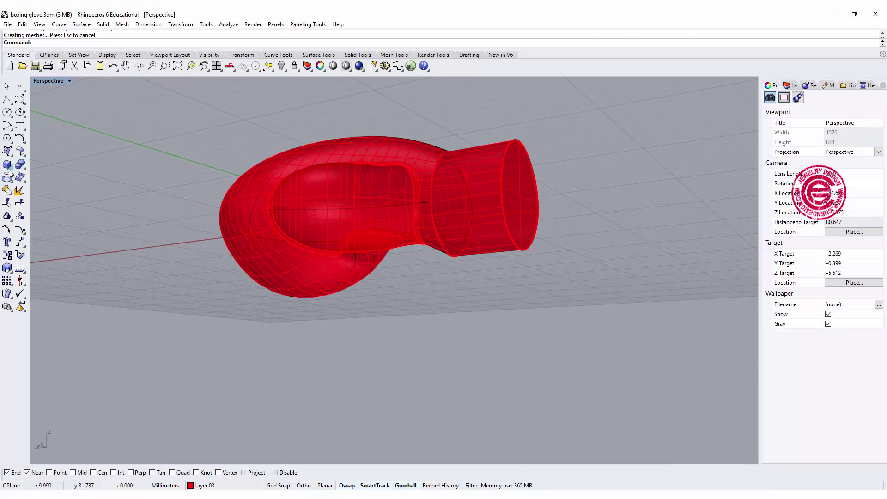
pyautogui.click(19, 164)
# Pipe the cuff tube's rim edge with a small radius to form a rolled lip
pyautogui.click(33, 189)
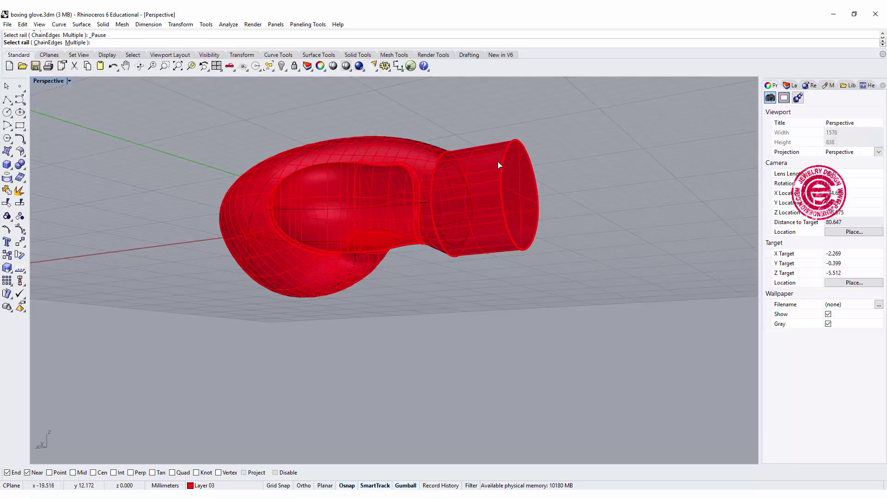
pyautogui.keyDown('ctrl'); pyautogui.keyDown('shift'); pyautogui.click(517, 158); pyautogui.keyUp('shift'); pyautogui.keyUp('ctrl')
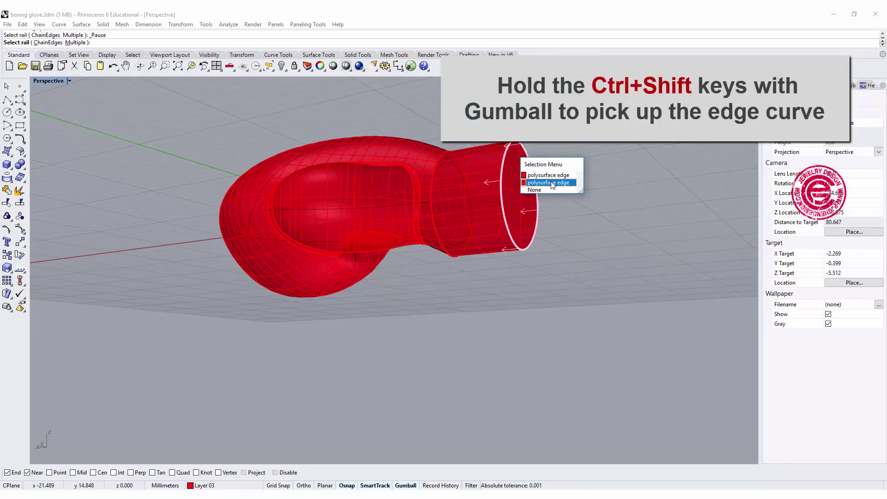
pyautogui.click(553, 183)
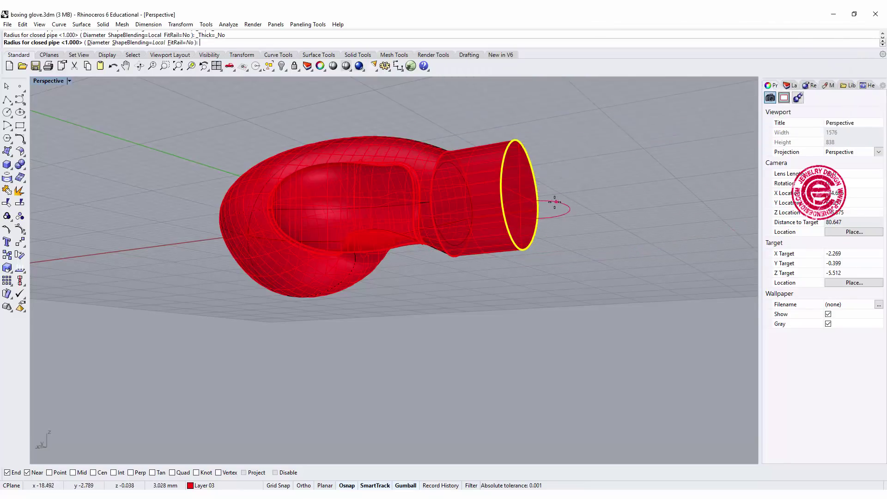
pyautogui.moveTo(555, 202); pyautogui.dragTo(544, 302, button='right')
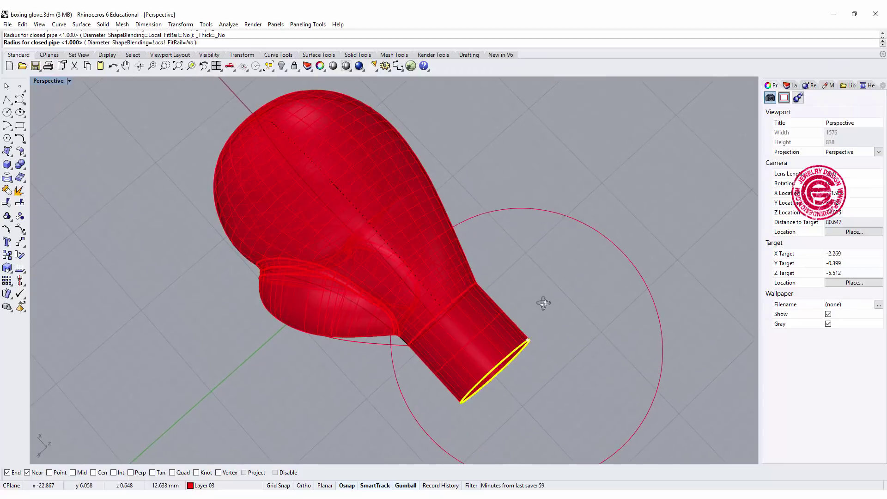
pyautogui.scroll(3, 527, 337)
pyautogui.scroll(3, 523, 339)
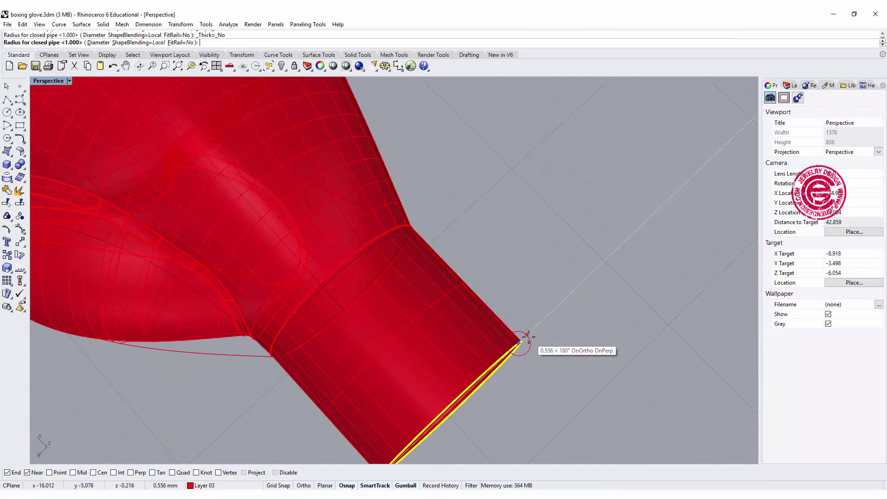
pyautogui.click(525, 338)
pyautogui.press('Return')
pyautogui.scroll(-2, 581, 302)
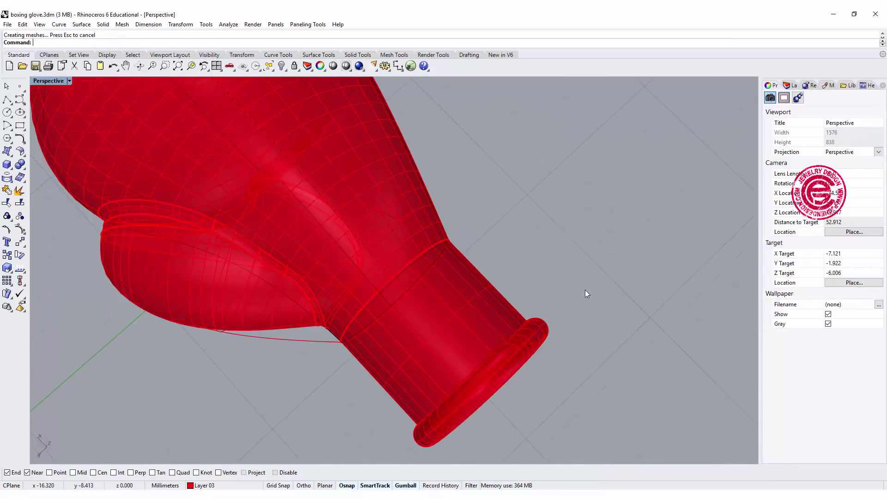
pyautogui.moveTo(581, 302)
pyautogui.mouseDown(button='right')
pyautogui.moveTo(629, 174)
pyautogui.moveTo(626, 263)
pyautogui.moveTo(598, 123)
pyautogui.mouseUp(button='right')
# Maximize the Top view over the cuff and start a freeform curve
pyautogui.doubleClick(41, 81)
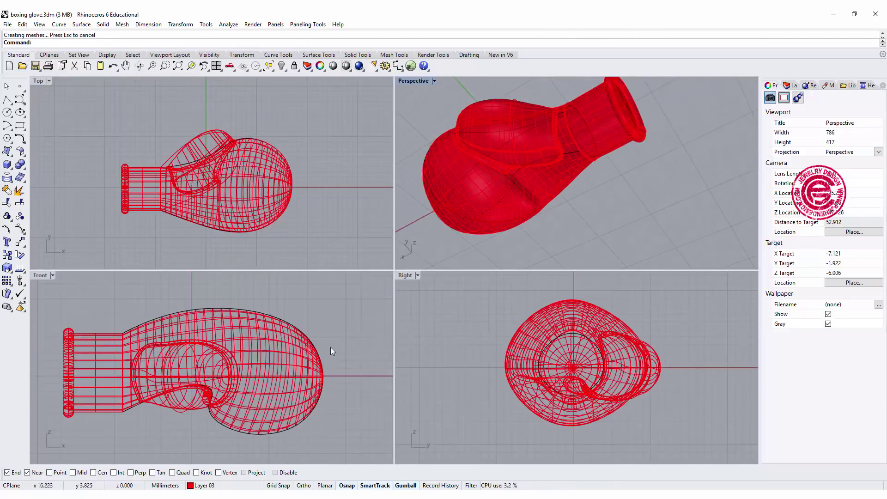
pyautogui.doubleClick(35, 81)
pyautogui.scroll(2, 288, 285)
pyautogui.scroll(2, 312, 215)
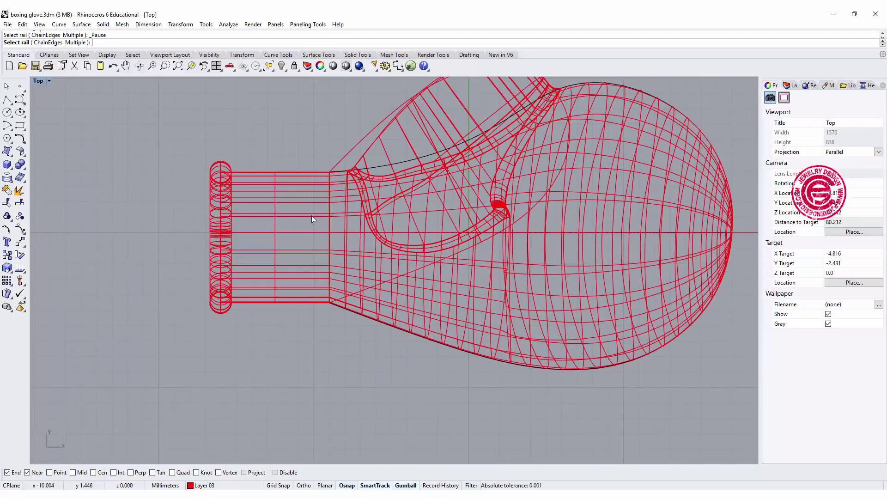
pyautogui.scroll(2, 311, 217)
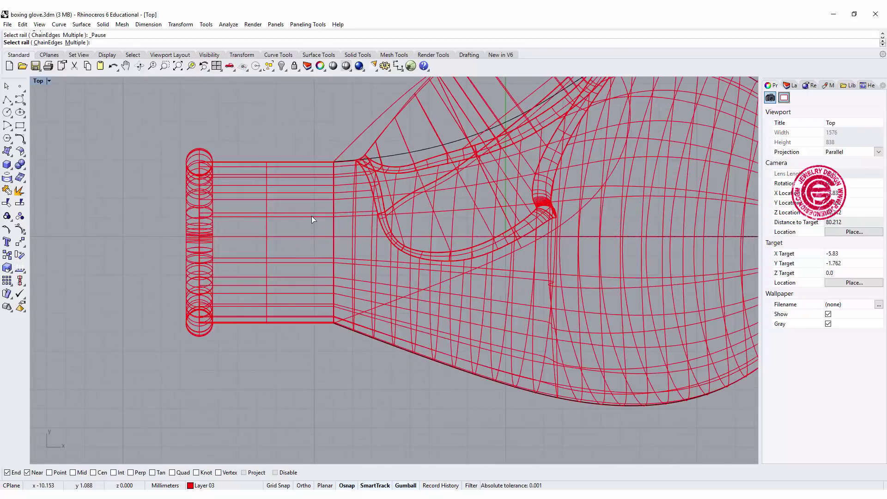
pyautogui.click(19, 101)
pyautogui.scroll(2, 182, 232)
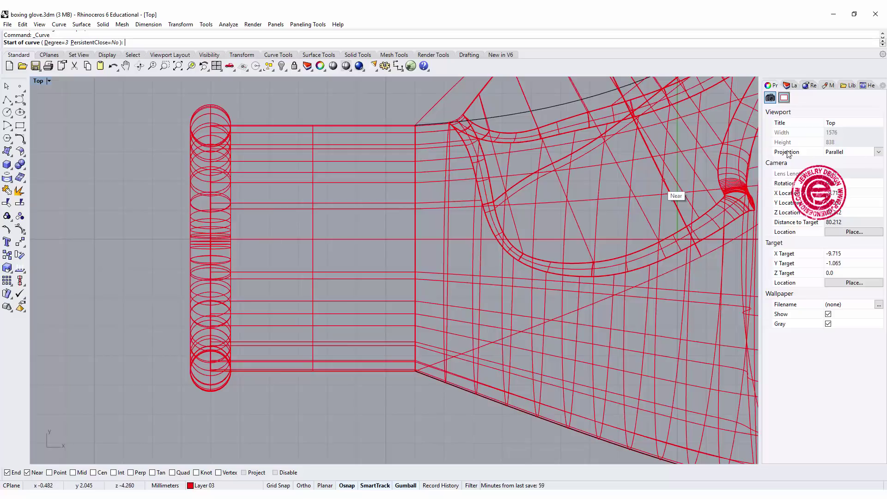
# Draw the left X over the cuff from two crossing three-point arcs
pyautogui.click(227, 194)
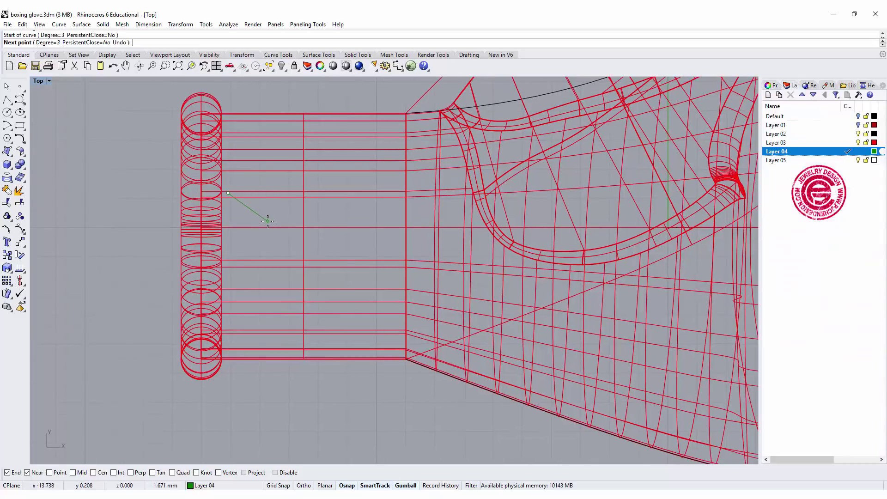
pyautogui.click(268, 221)
pyautogui.click(293, 286)
pyautogui.press('Return')
pyautogui.press('Return')
pyautogui.click(295, 192)
pyautogui.click(265, 211)
pyautogui.click(228, 287)
pyautogui.press('Return')
pyautogui.press('Return')
# Draw the right X over the cuff from two crossing multi-point arcs
pyautogui.click(312, 194)
pyautogui.click(337, 203)
pyautogui.click(365, 235)
pyautogui.click(378, 288)
pyautogui.press('Return')
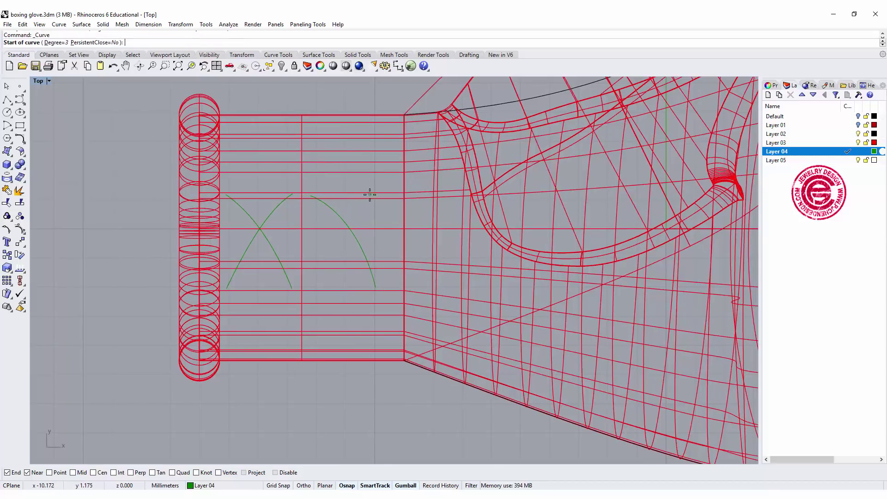
pyautogui.click(374, 193)
pyautogui.click(324, 231)
pyautogui.click(314, 256)
pyautogui.click(312, 290)
pyautogui.press('Return')
pyautogui.moveTo(341, 248); pyautogui.dragTo(322, 258, button='right')
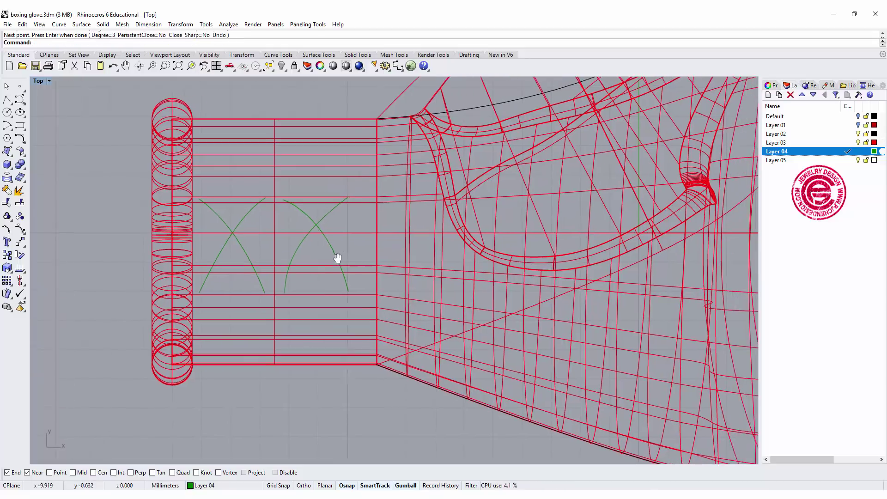
# Project both pairs of lace curves onto the glove
pyautogui.click(7, 203)
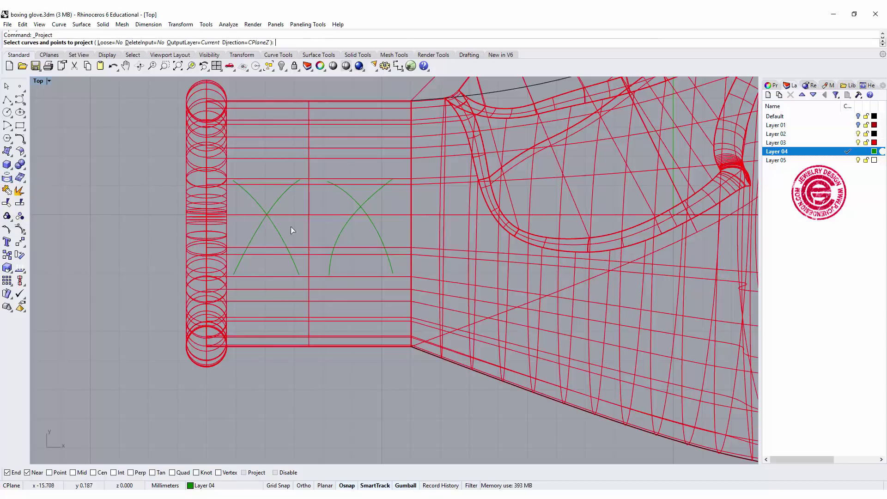
pyautogui.click(378, 236)
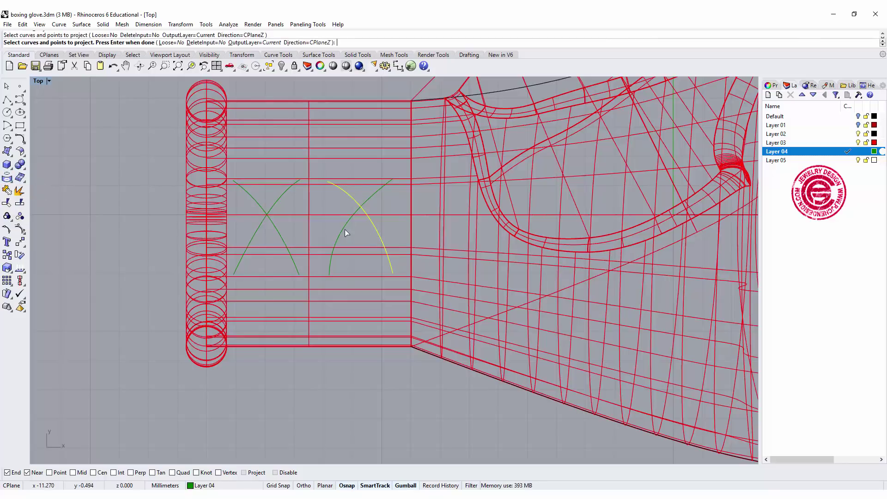
pyautogui.click(274, 238)
pyautogui.press('Return')
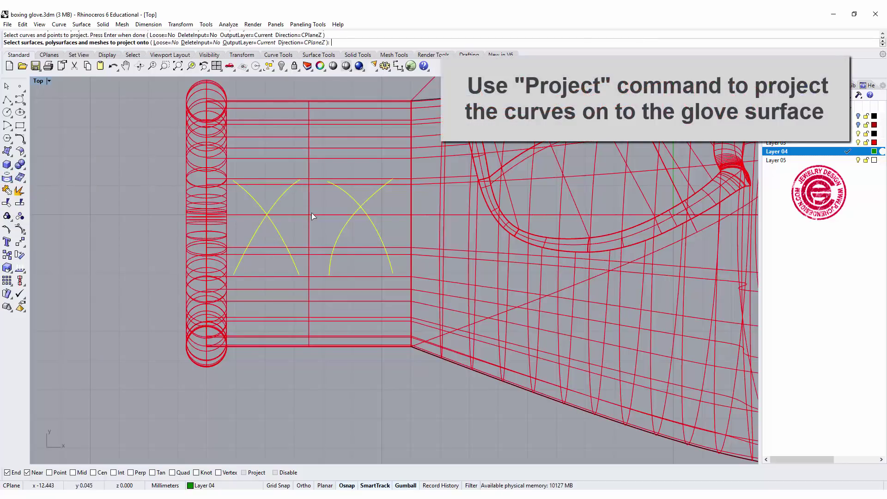
pyautogui.click(321, 220)
pyautogui.press('Return')
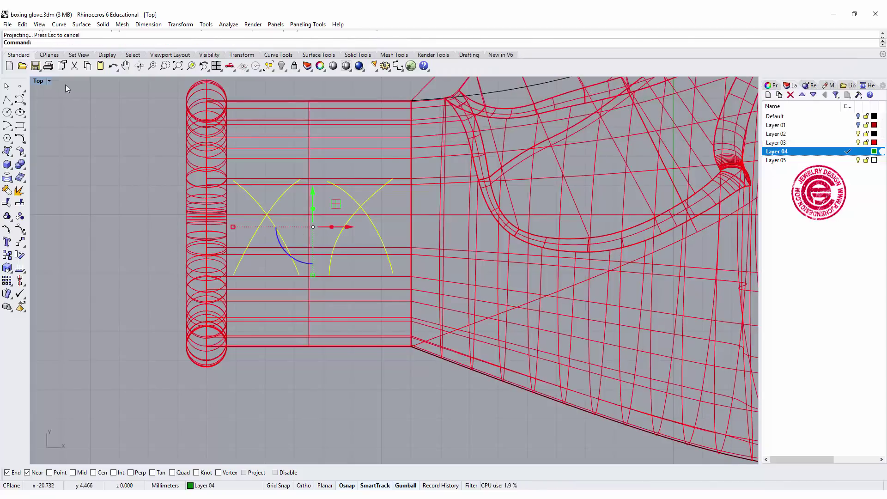
# Inspect the result in Perspective, delete the eight projected curves, and restart the projection
pyautogui.doubleClick(41, 81)
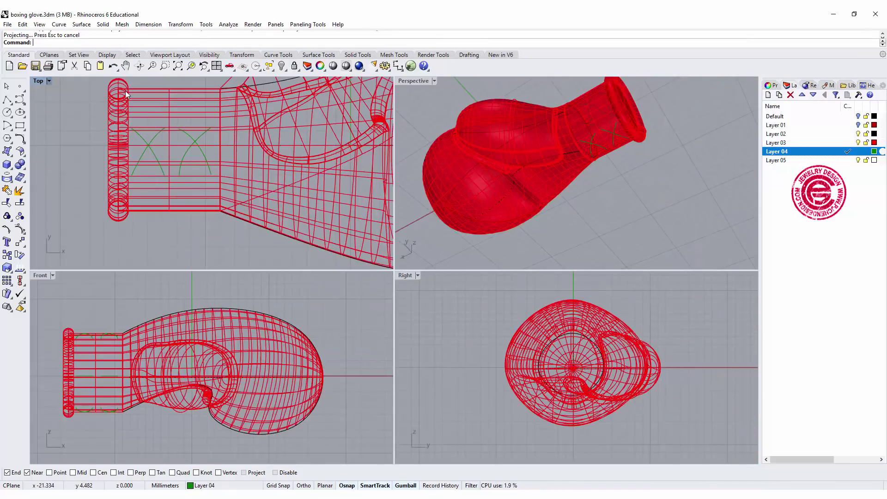
pyautogui.moveTo(595, 207)
pyautogui.mouseDown(button='right')
pyautogui.moveTo(685, 224)
pyautogui.moveTo(701, 188)
pyautogui.moveTo(628, 144)
pyautogui.moveTo(674, 125)
pyautogui.moveTo(670, 115)
pyautogui.moveTo(670, 174)
pyautogui.moveTo(682, 128)
pyautogui.moveTo(666, 156)
pyautogui.mouseUp(button='right')
pyautogui.moveTo(570, 102); pyautogui.dragTo(647, 183)
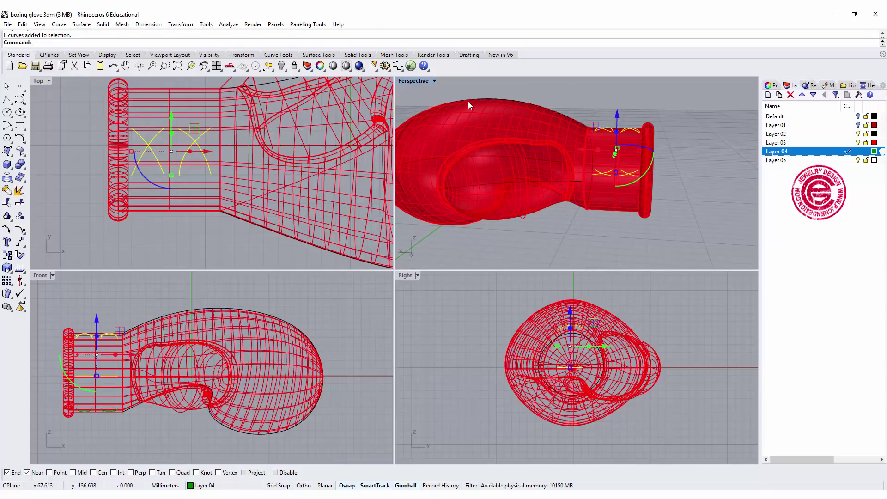
pyautogui.press('Delete')
pyautogui.moveTo(632, 228)
pyautogui.mouseDown(button='right')
pyautogui.moveTo(647, 88)
pyautogui.moveTo(569, 123)
pyautogui.mouseUp(button='right')
pyautogui.scroll(3, 637, 137)
pyautogui.press('Return')
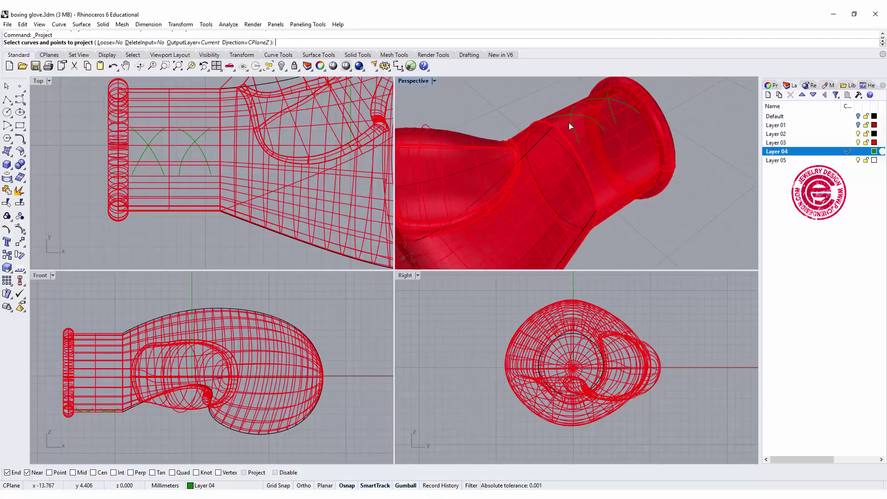
pyautogui.moveTo(603, 129); pyautogui.dragTo(560, 147, button='right')
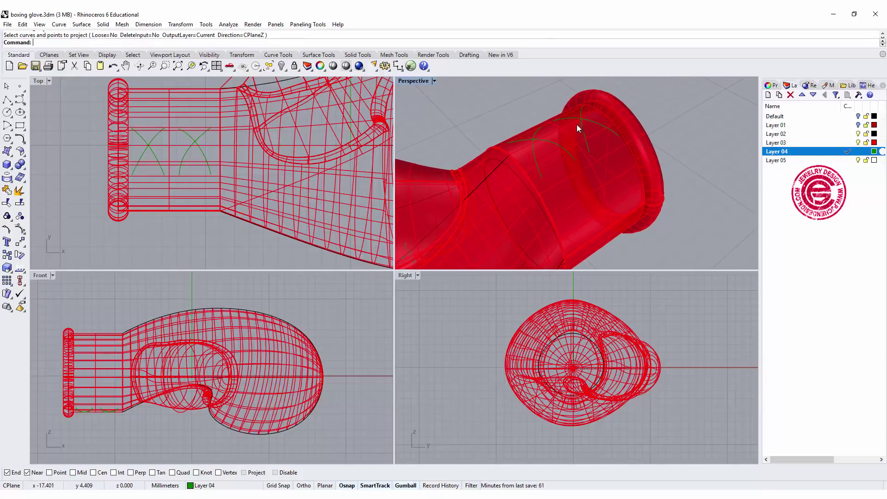
pyautogui.press('Escape')
# Rebuild the selected crossing lace curves with 5 control points each
pyautogui.click(530, 175)
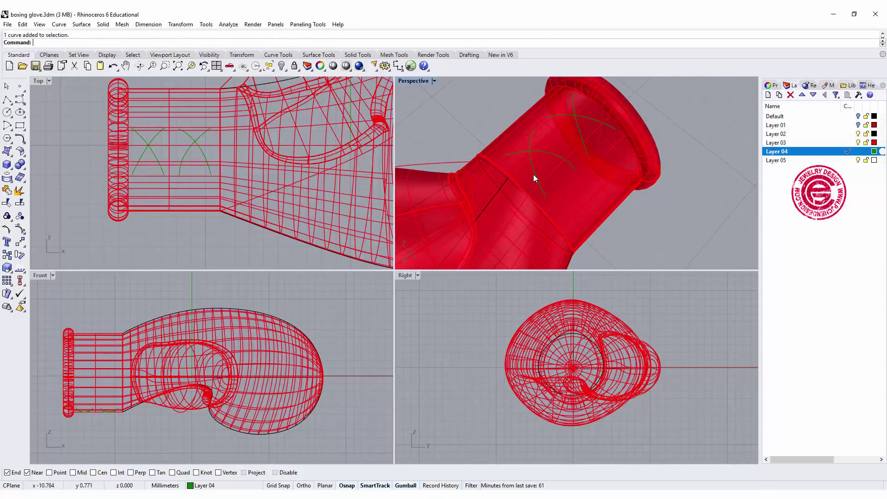
pyautogui.click(534, 173)
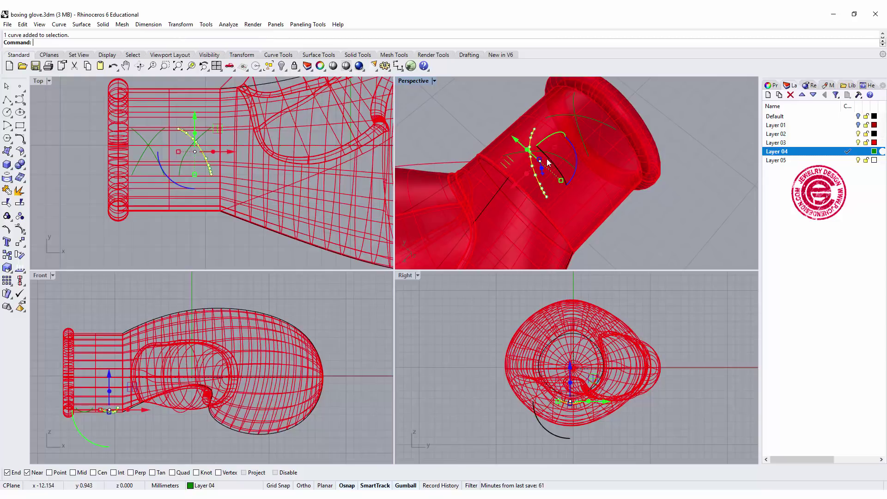
pyautogui.click(580, 132)
pyautogui.write('Rebuild')
pyautogui.press('Return')
pyautogui.write('5')
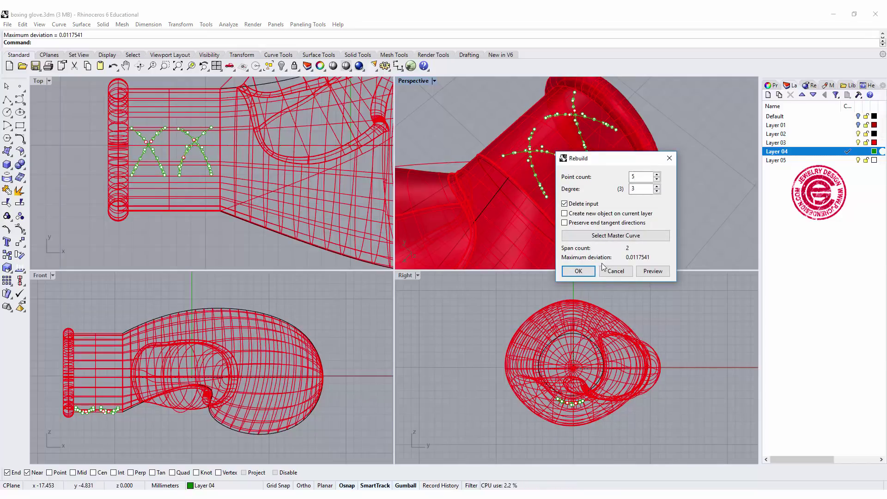
pyautogui.click(579, 271)
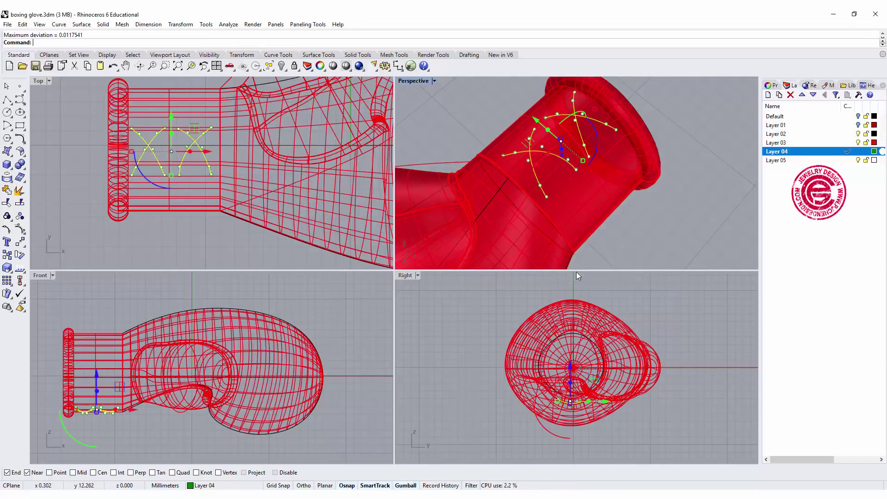
pyautogui.click(637, 222)
pyautogui.scroll(2, 538, 148)
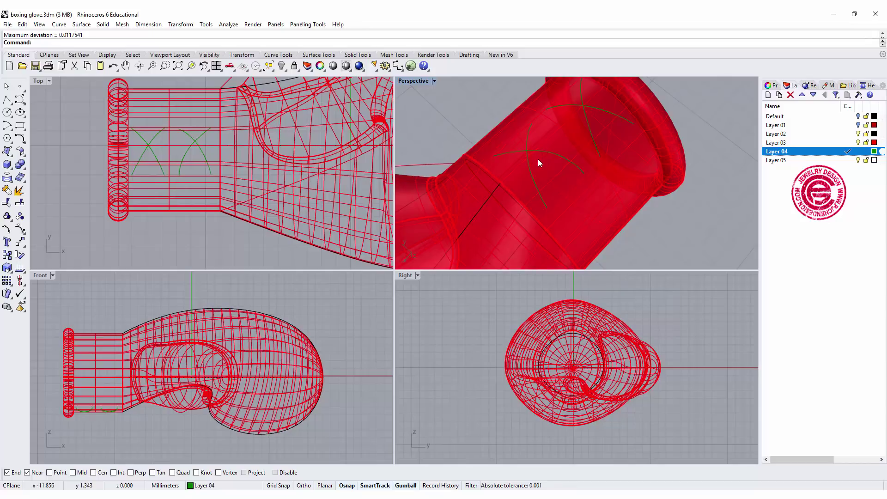
pyautogui.scroll(2, 191, 153)
# Select one more lace curve and repeat Rebuild on it
pyautogui.click(209, 153)
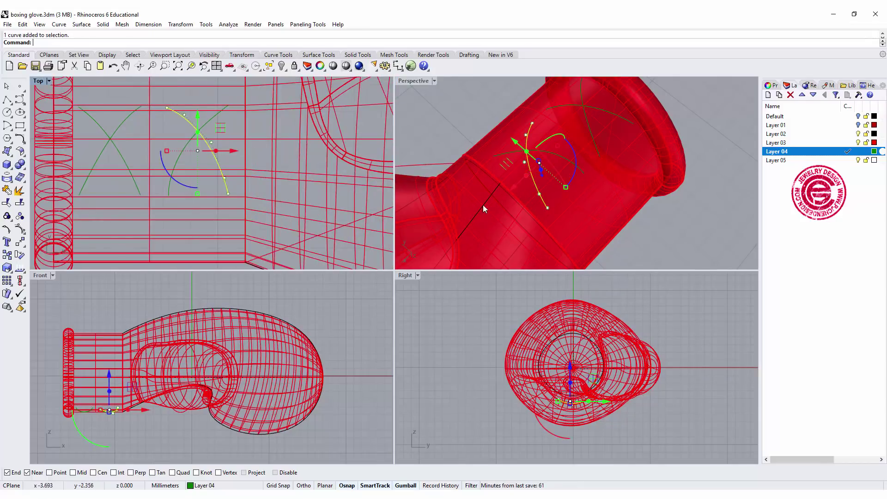
pyautogui.moveTo(531, 178); pyautogui.dragTo(536, 147, button='right')
pyautogui.rightClick(536, 148)
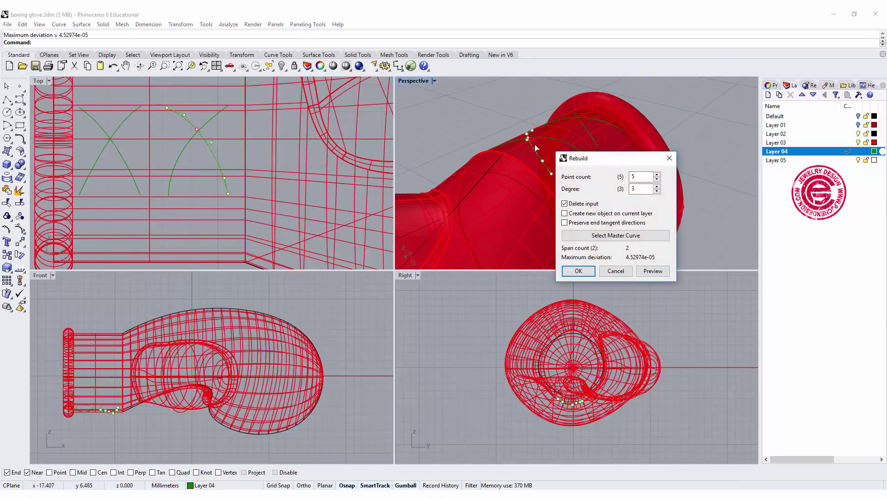
# Confirm the last curve's rebuild and pick the lower and upper lace curves
pyautogui.click(670, 159)
pyautogui.moveTo(659, 166); pyautogui.dragTo(549, 182, button='right')
pyautogui.click(527, 162)
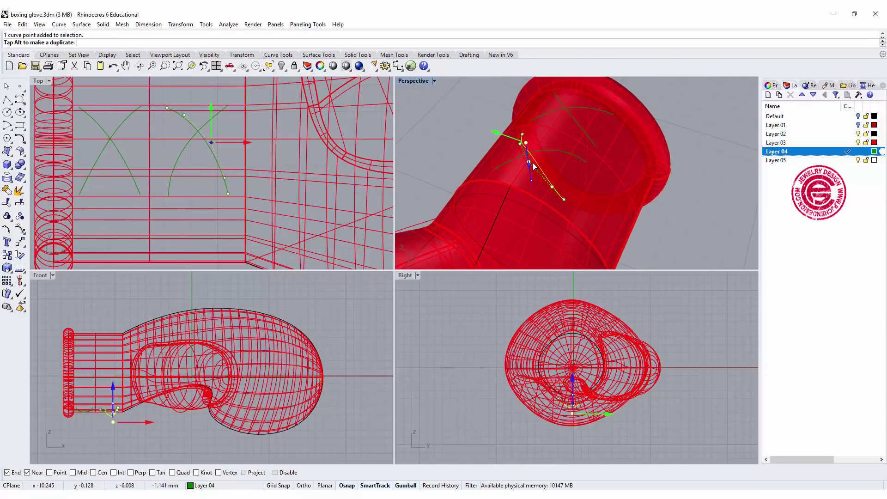
pyautogui.click(578, 123)
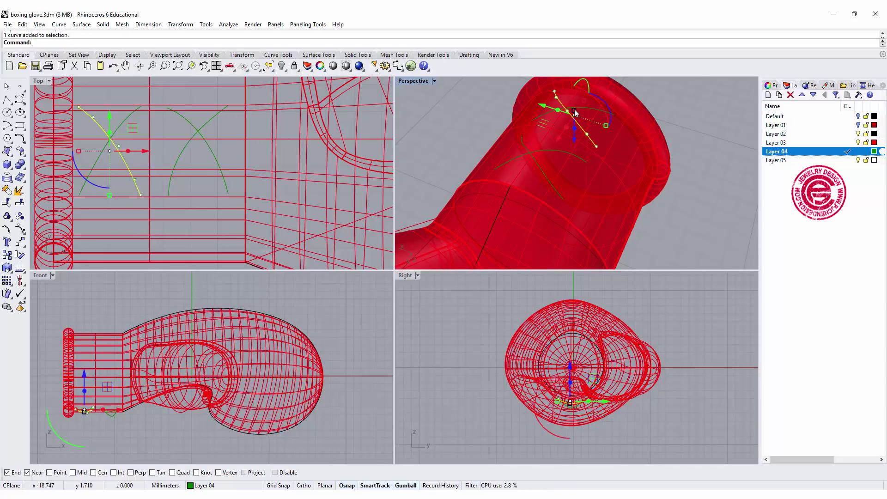
pyautogui.scroll(2, 570, 111)
# Move a lace curve's end control point into place, then maximize Perspective to check the cuff
pyautogui.click(139, 143)
pyautogui.click(125, 164)
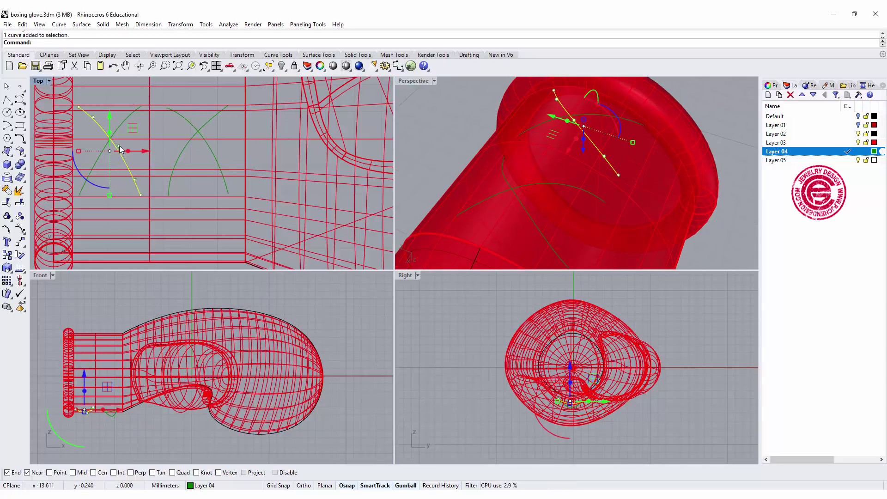
pyautogui.click(120, 149)
pyautogui.moveTo(572, 146); pyautogui.dragTo(574, 138)
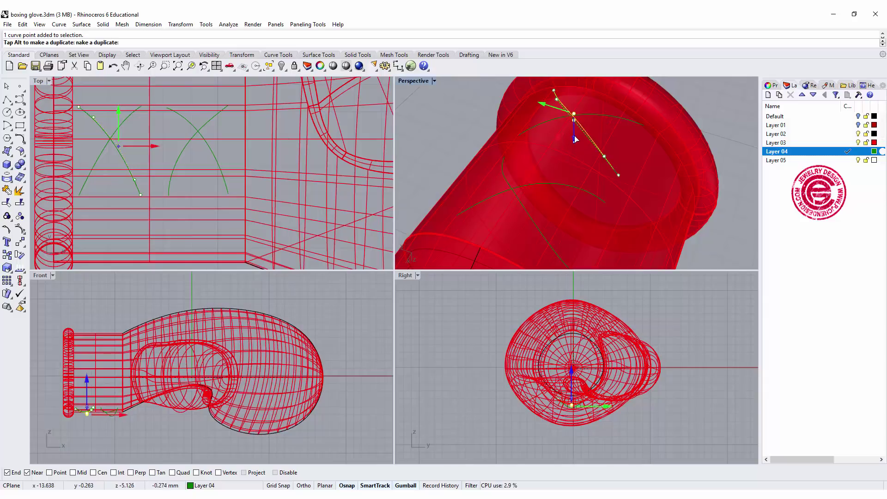
pyautogui.press('Escape')
pyautogui.moveTo(705, 120); pyautogui.dragTo(710, 216, button='right')
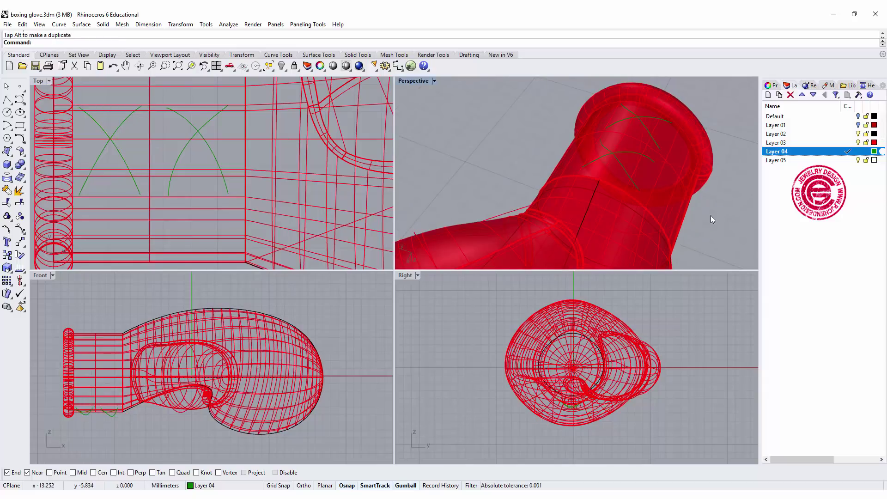
pyautogui.doubleClick(406, 81)
pyautogui.moveTo(410, 173); pyautogui.dragTo(407, 218, button='right')
pyautogui.write('rebuild')
# Rebuild the remaining lace curves, keeping the cuff rim out of the selection
pyautogui.press('Return')
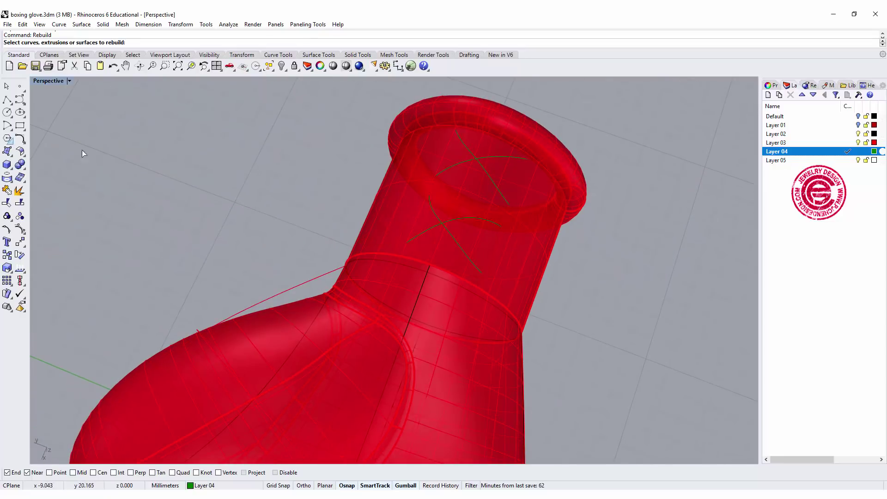
pyautogui.click(450, 239)
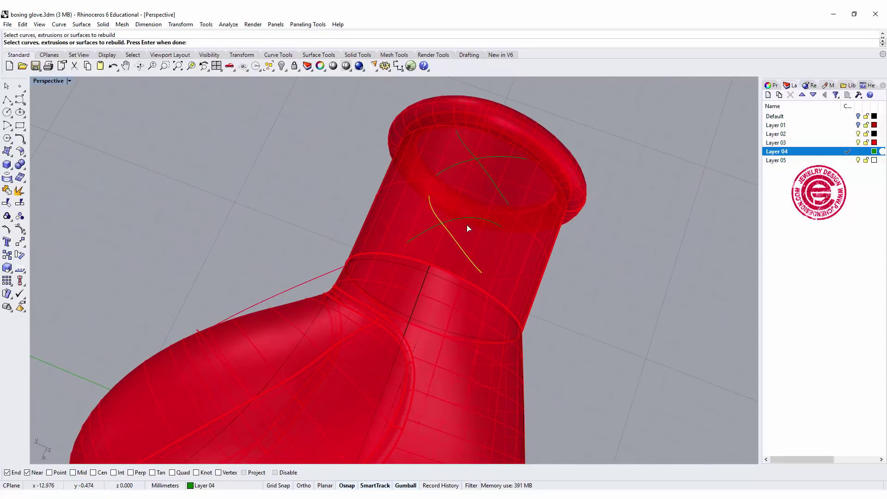
pyautogui.click(473, 220)
pyautogui.click(454, 219)
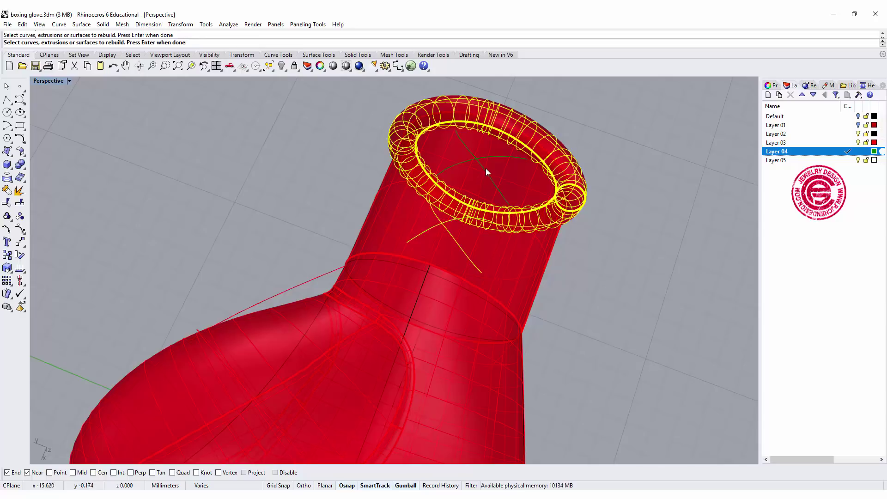
pyautogui.keyDown('ctrl'); pyautogui.click(483, 205); pyautogui.keyUp('ctrl')
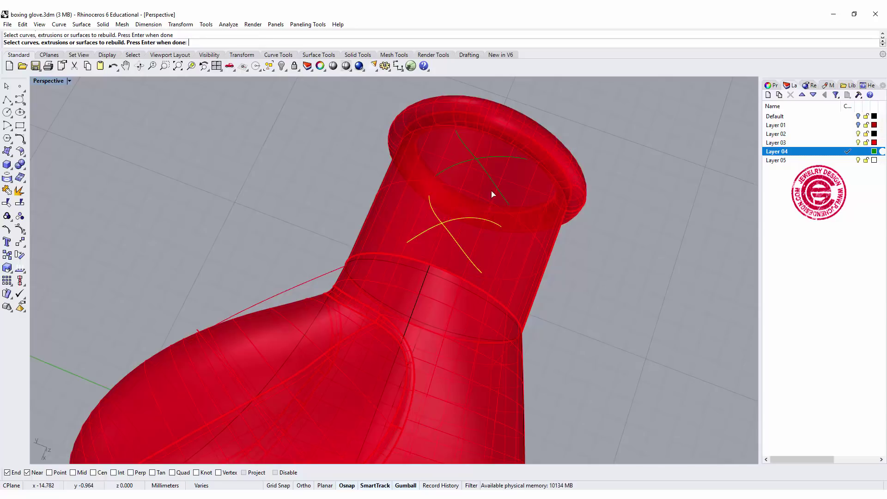
pyautogui.click(495, 158)
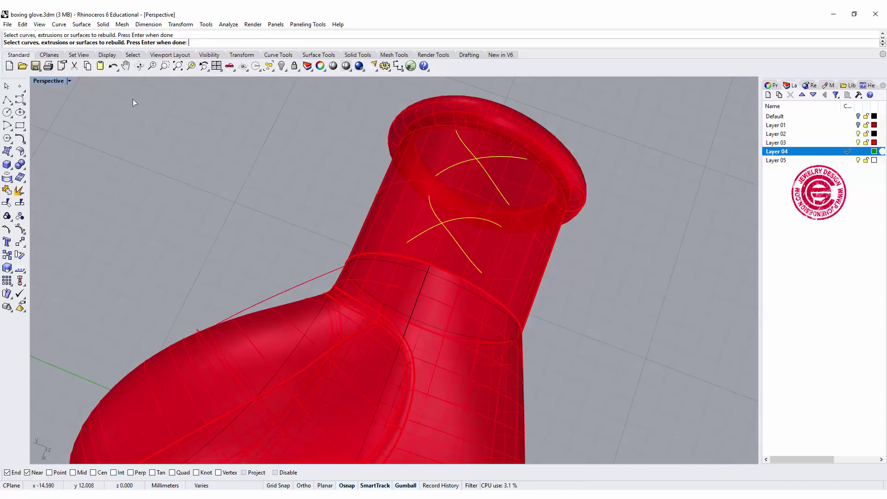
# Pipe the first crossing pair of lace curves with the default radius
pyautogui.click(9, 171)
pyautogui.click(40, 200)
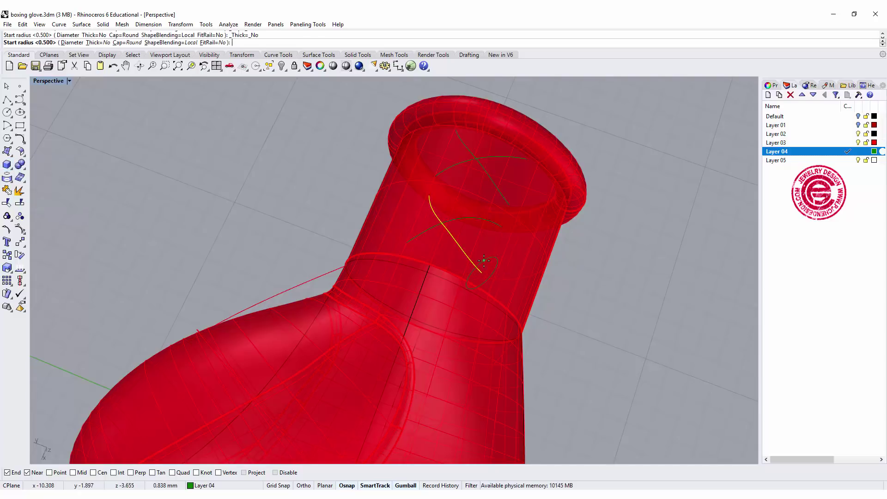
pyautogui.click(483, 261)
pyautogui.press('Return')
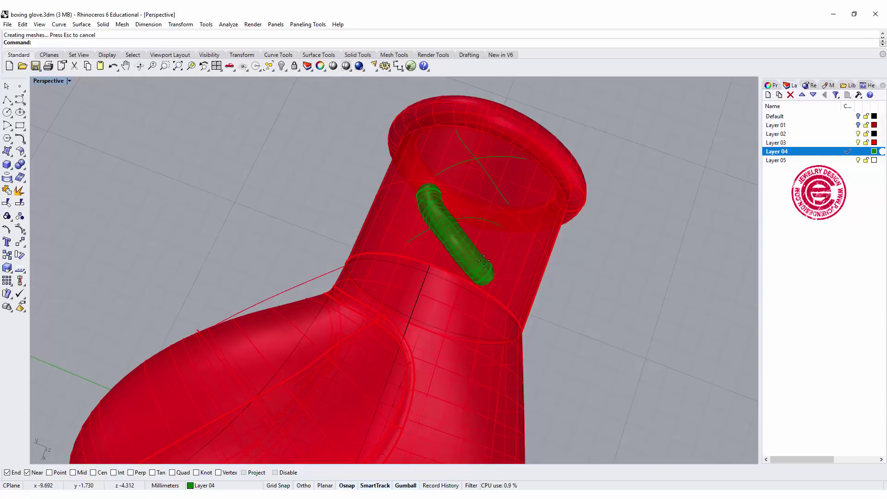
pyautogui.click(497, 233)
pyautogui.press('Return')
pyautogui.press('Return')
pyautogui.press('Return')
pyautogui.press('Return')
pyautogui.click(730, 296)
pyautogui.moveTo(730, 297)
pyautogui.mouseDown(button='right')
pyautogui.moveTo(636, 267)
pyautogui.moveTo(640, 173)
pyautogui.moveTo(560, 252)
pyautogui.moveTo(672, 338)
pyautogui.mouseUp(button='right')
pyautogui.scroll(2, 529, 312)
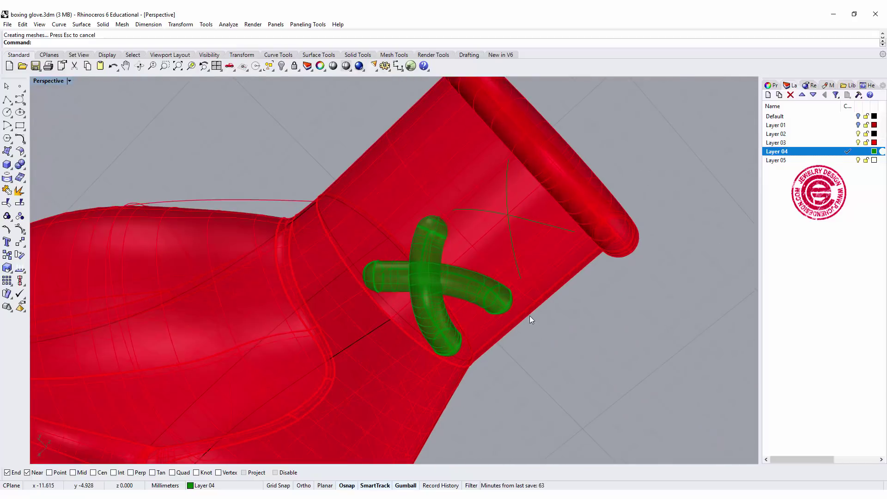
pyautogui.scroll(2, 520, 278)
pyautogui.scroll(2, 519, 278)
# Pipe the vertical and remaining lace curves, accepting the start and end radii
pyautogui.click(516, 274)
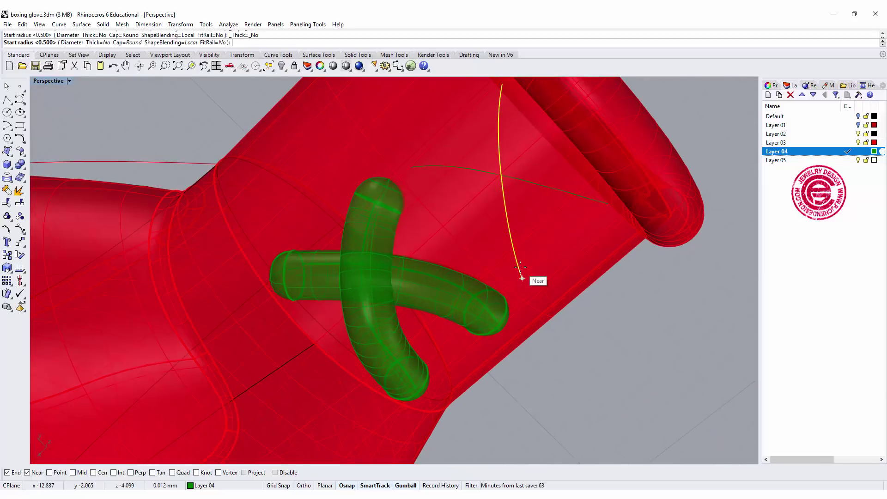
pyautogui.press('Return')
pyautogui.press('Return')
pyautogui.press('Return')
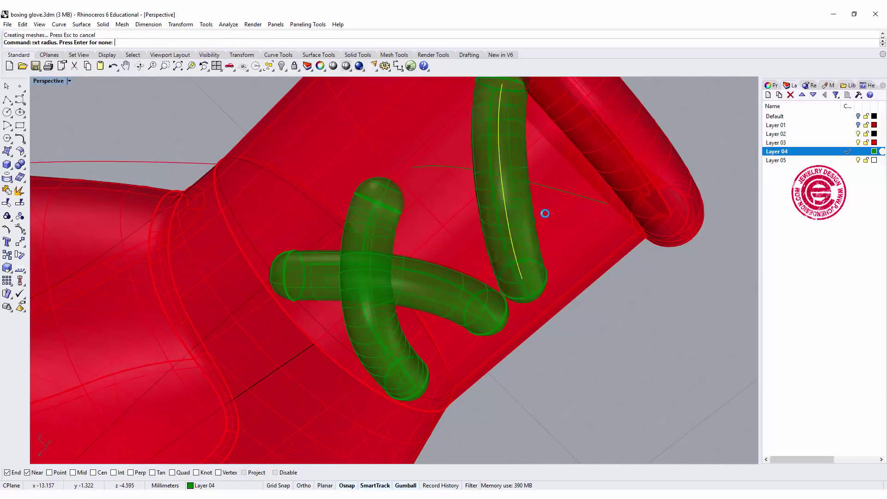
pyautogui.click(556, 190)
pyautogui.press('Return')
pyautogui.press('Return')
pyautogui.press('Return')
pyautogui.press('Return')
pyautogui.press('Return')
pyautogui.scroll(-5, 544, 302)
pyautogui.moveTo(544, 303)
pyautogui.mouseDown(button='right')
pyautogui.moveTo(514, 228)
pyautogui.moveTo(473, 279)
pyautogui.mouseUp(button='right')
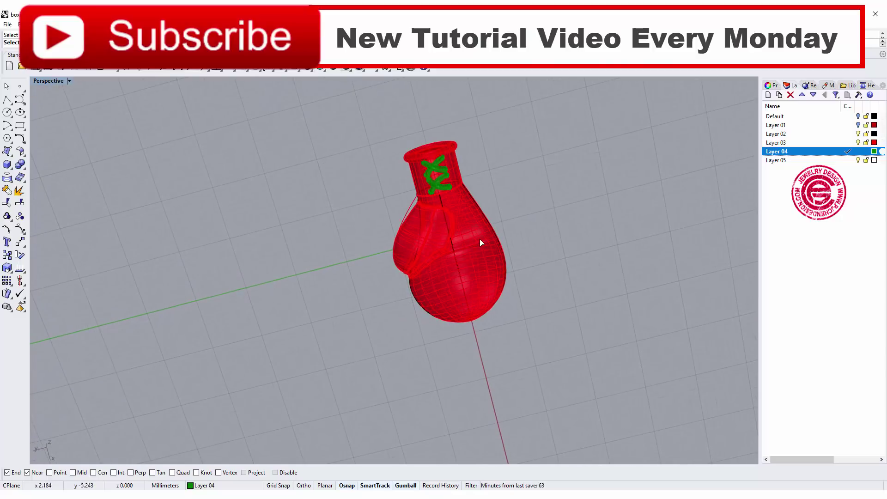
pyautogui.scroll(3, 378, 249)
pyautogui.scroll(2, 406, 247)
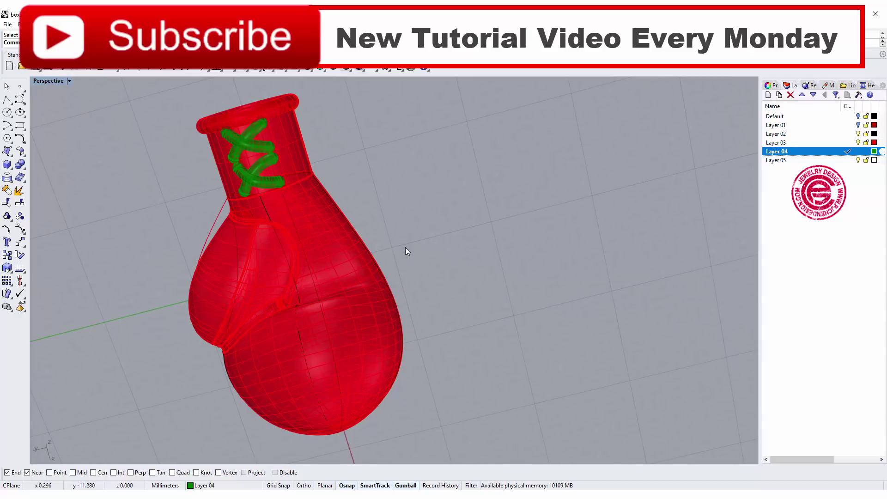
pyautogui.moveTo(409, 263); pyautogui.dragTo(454, 319, button='right')
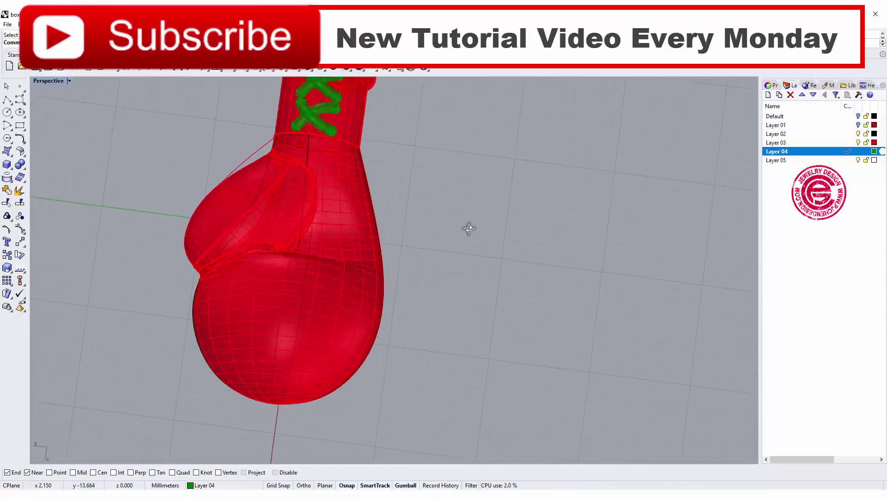
pyautogui.moveTo(456, 320)
pyautogui.mouseDown(button='right')
pyautogui.moveTo(471, 216)
pyautogui.moveTo(406, 201)
pyautogui.moveTo(413, 138)
pyautogui.moveTo(412, 369)
pyautogui.moveTo(462, 204)
pyautogui.moveTo(453, 287)
pyautogui.mouseUp(button='right')
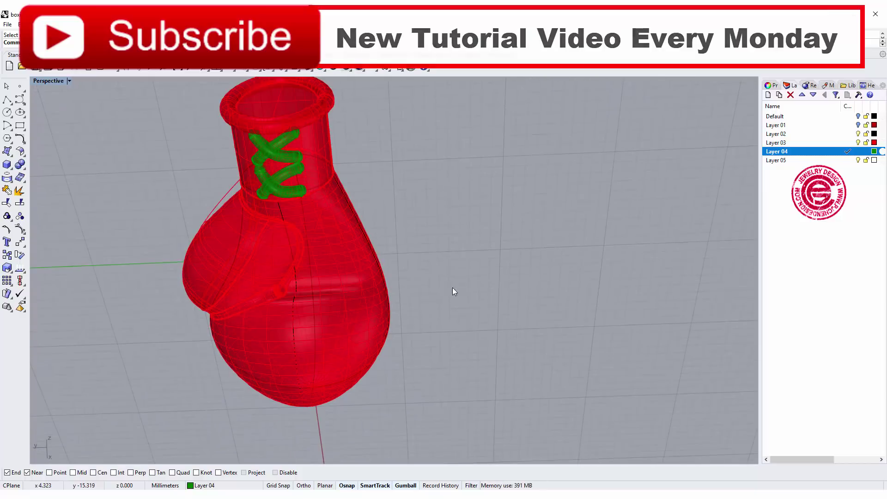